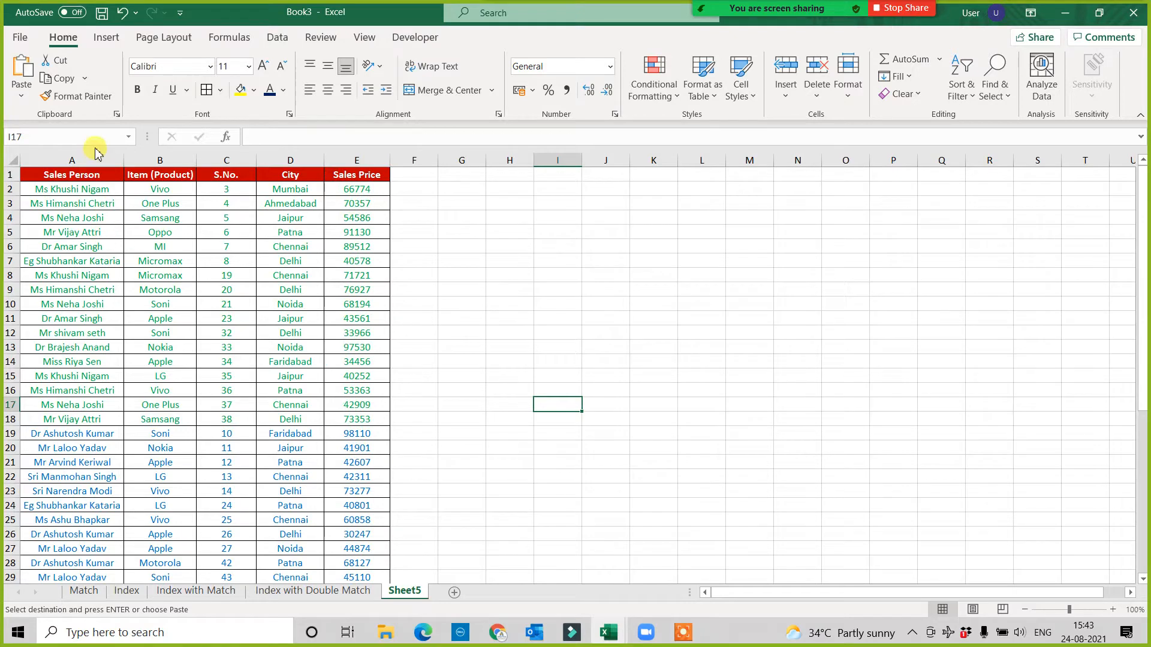
- Delete the S.No. column from the sales table on Sheet5
click(75, 160)
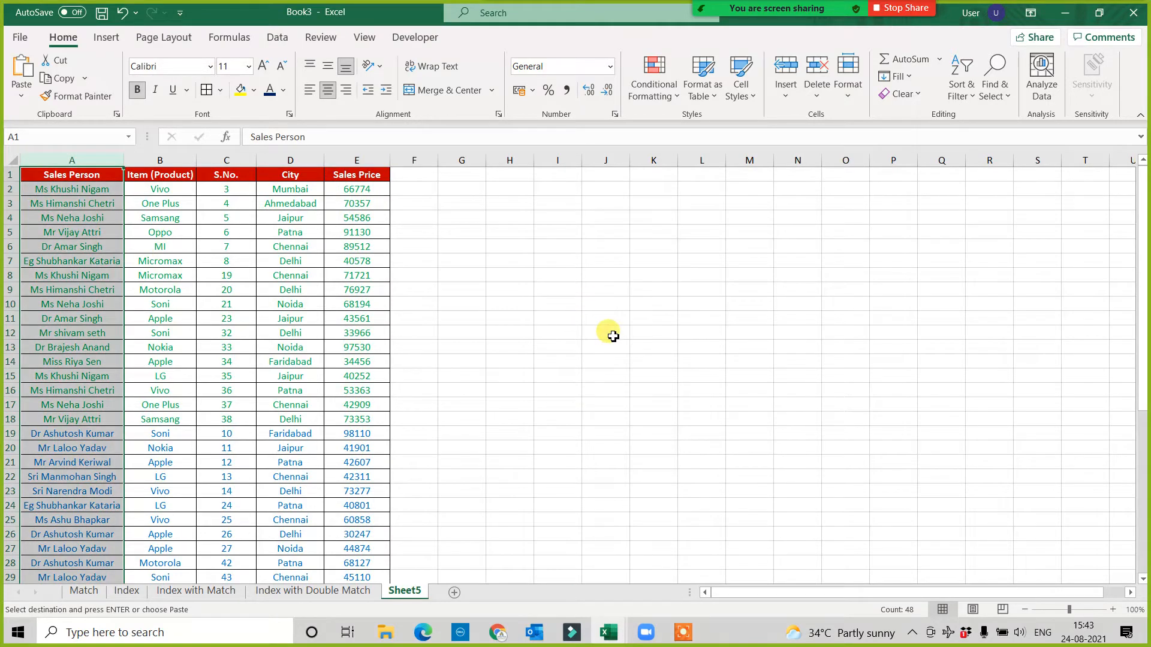
click(226, 160)
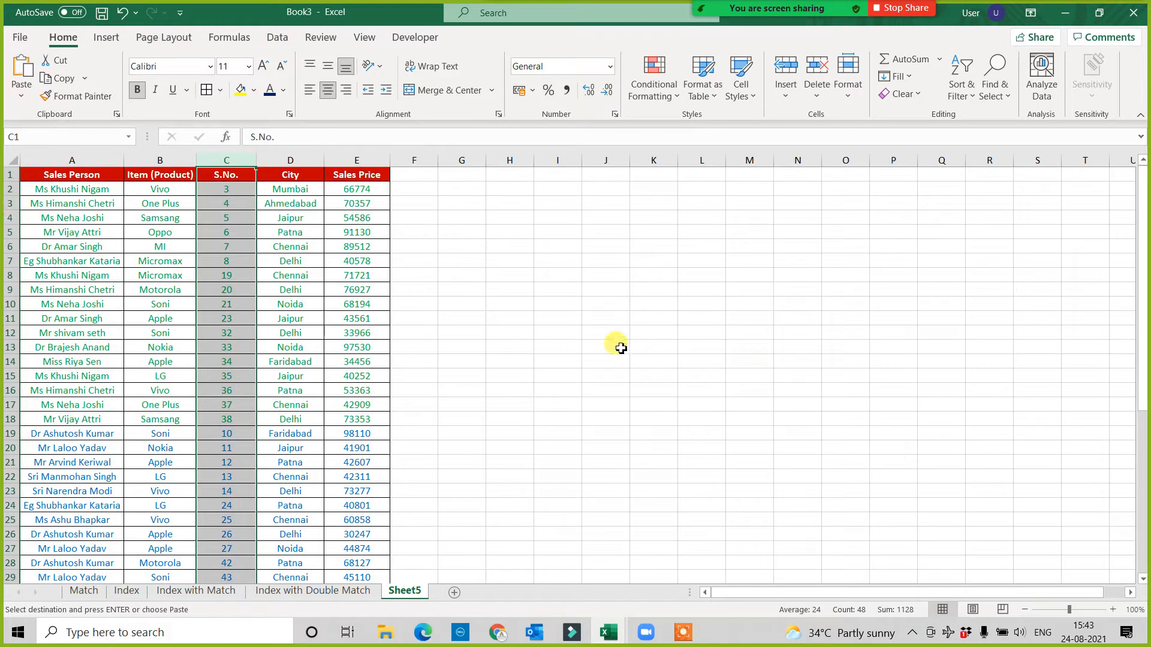
click(563, 347)
click(226, 160)
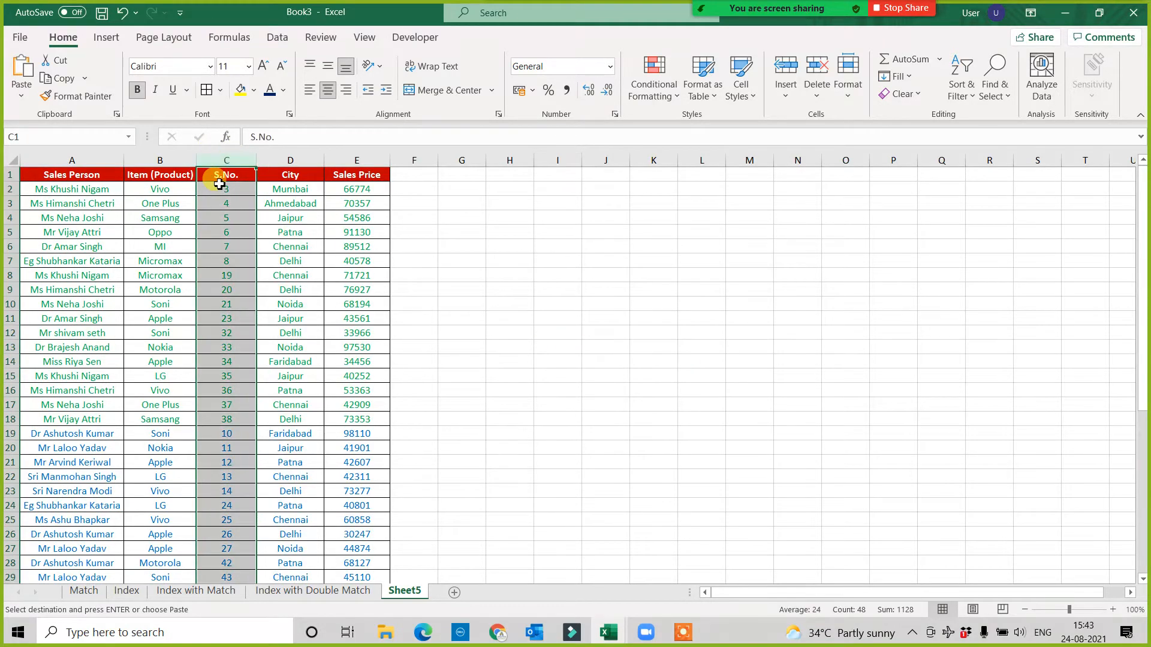
key(ctrl+minus)
click(485, 343)
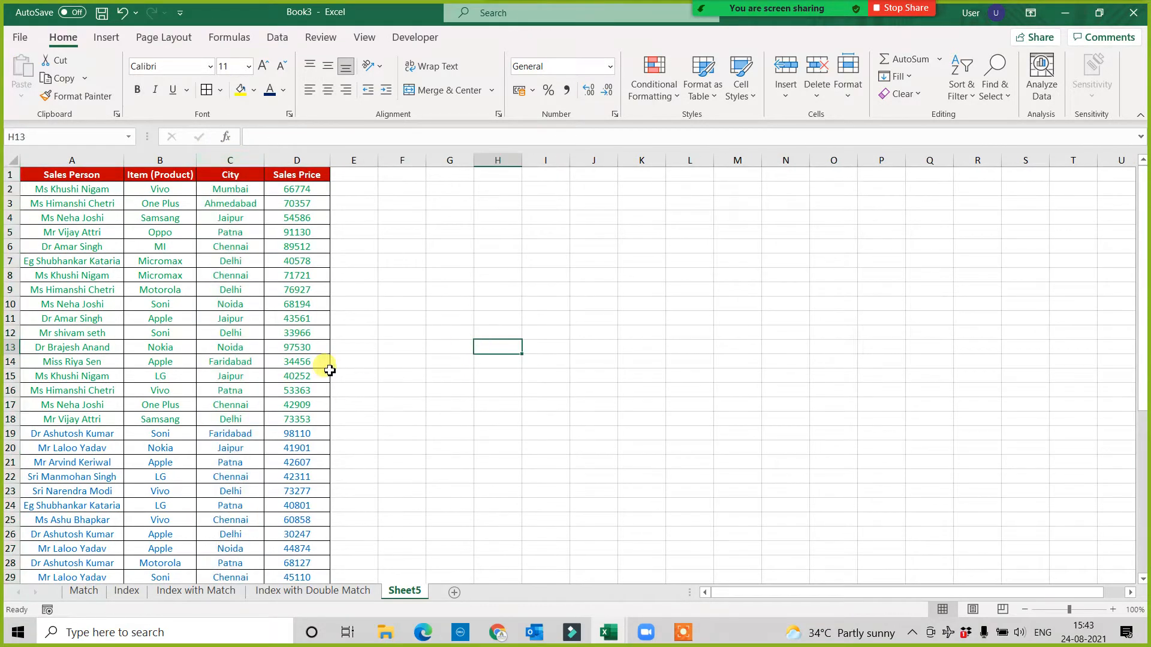
- Examine the Sales Person and Item columns, and compare the same salesperson's full records in rows 2 and 8
scroll(327, 375, up, 2)
scroll(324, 382, up, 1)
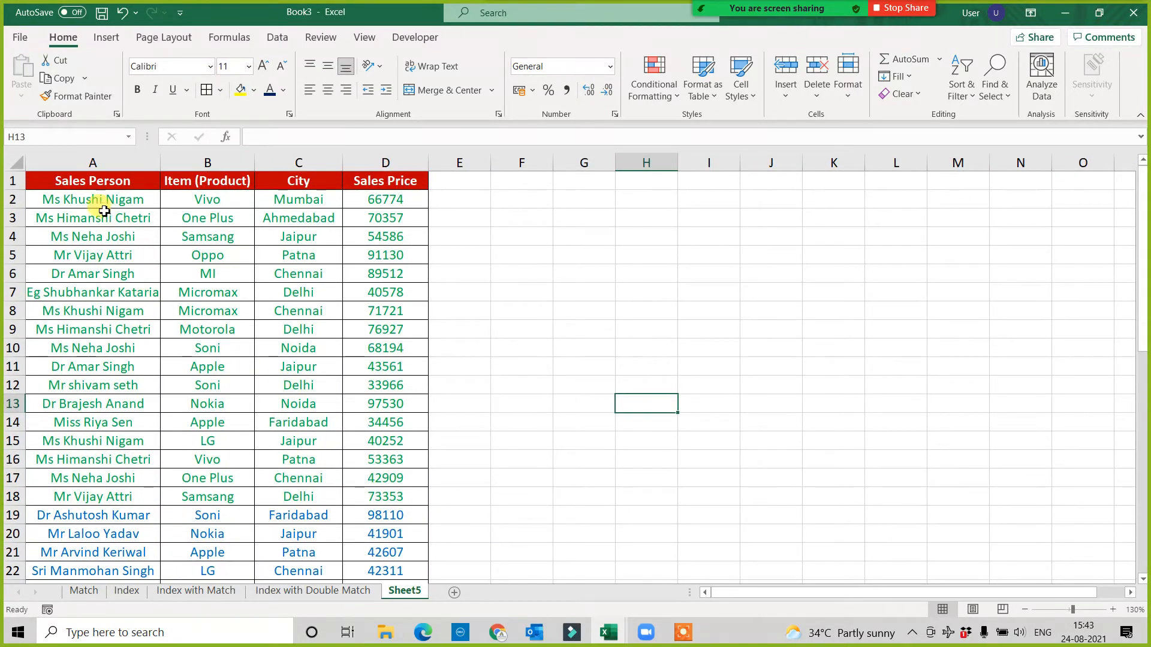
click(91, 182)
drag(91, 181, 93, 422)
drag(208, 181, 207, 422)
click(559, 234)
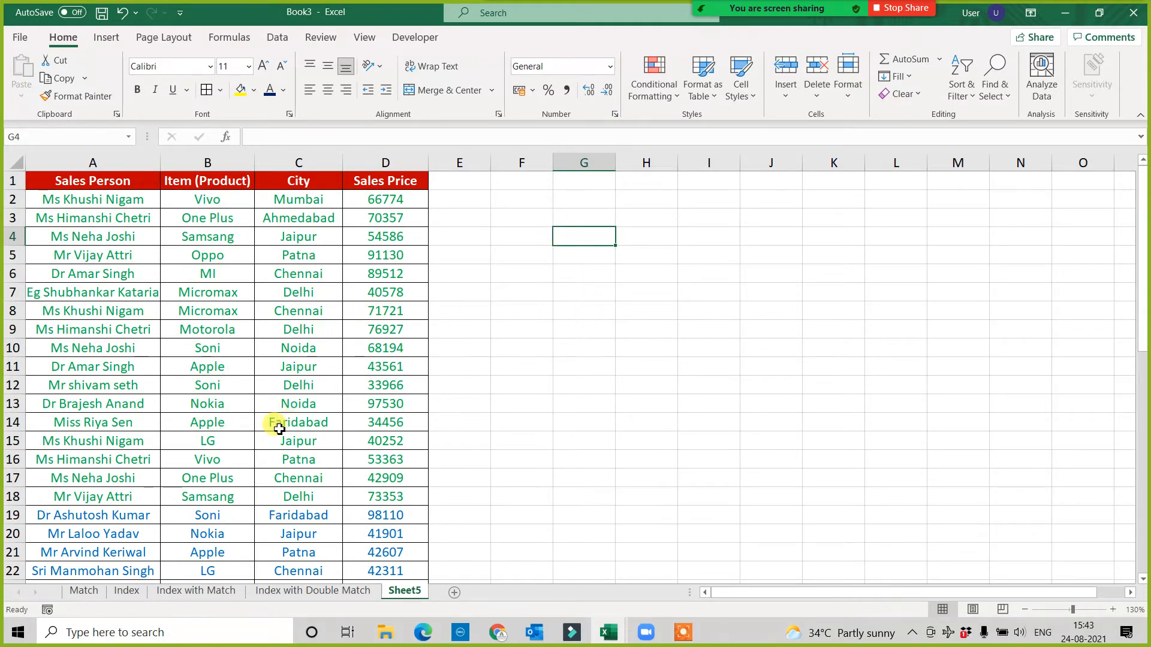
click(99, 199)
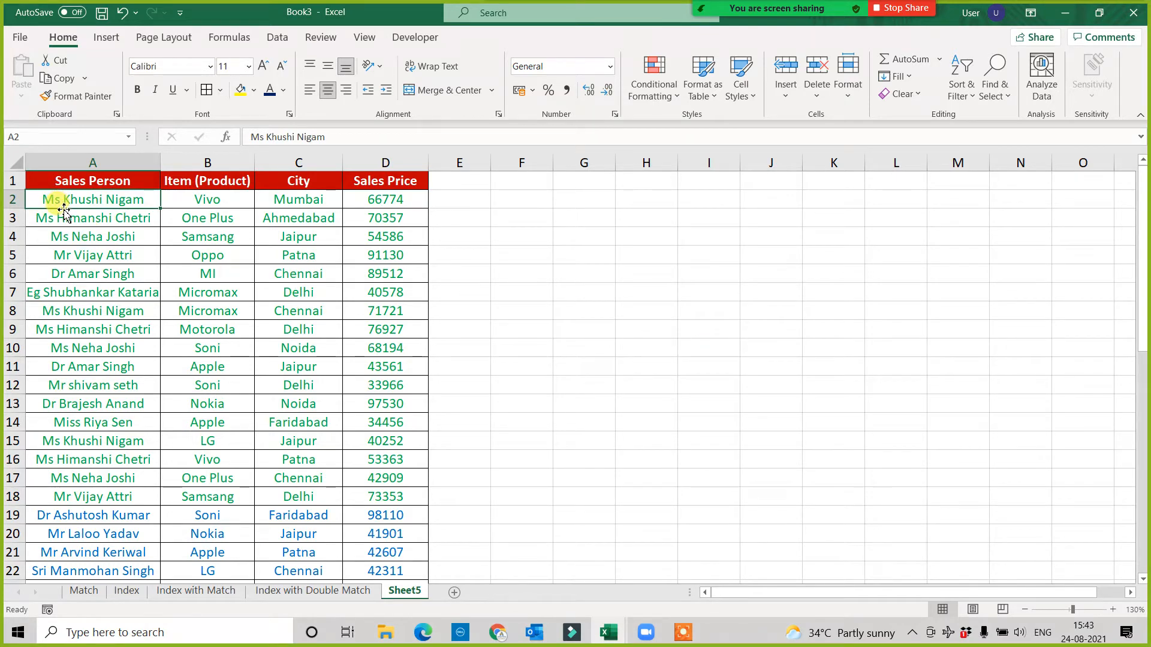
drag(73, 199, 385, 198)
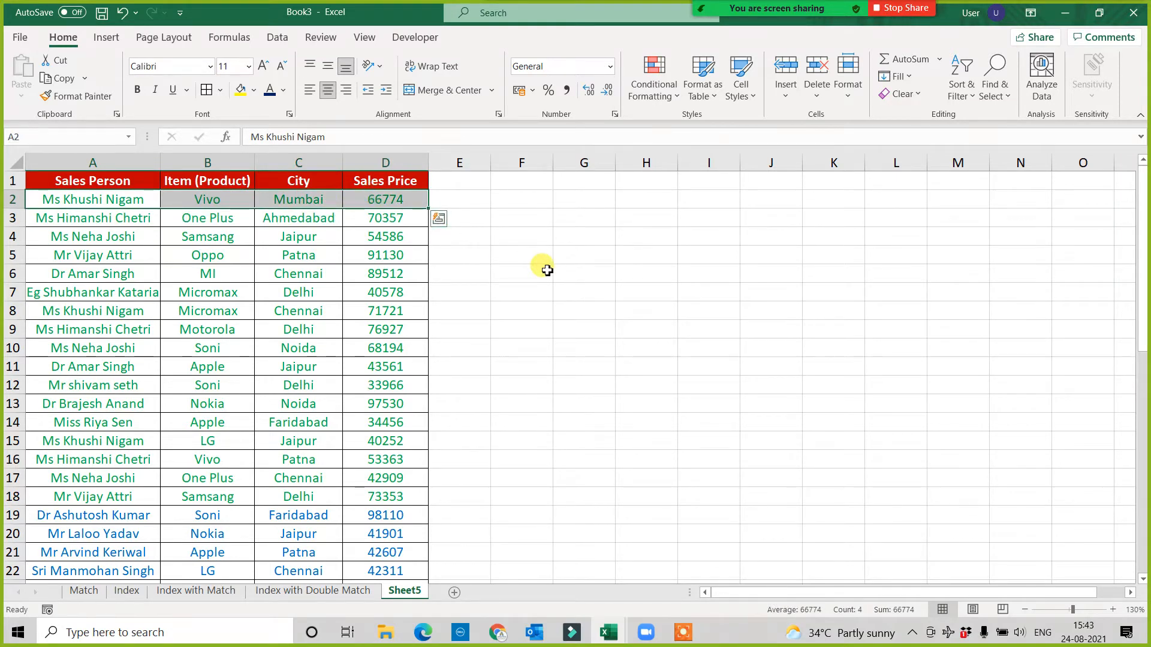
click(561, 323)
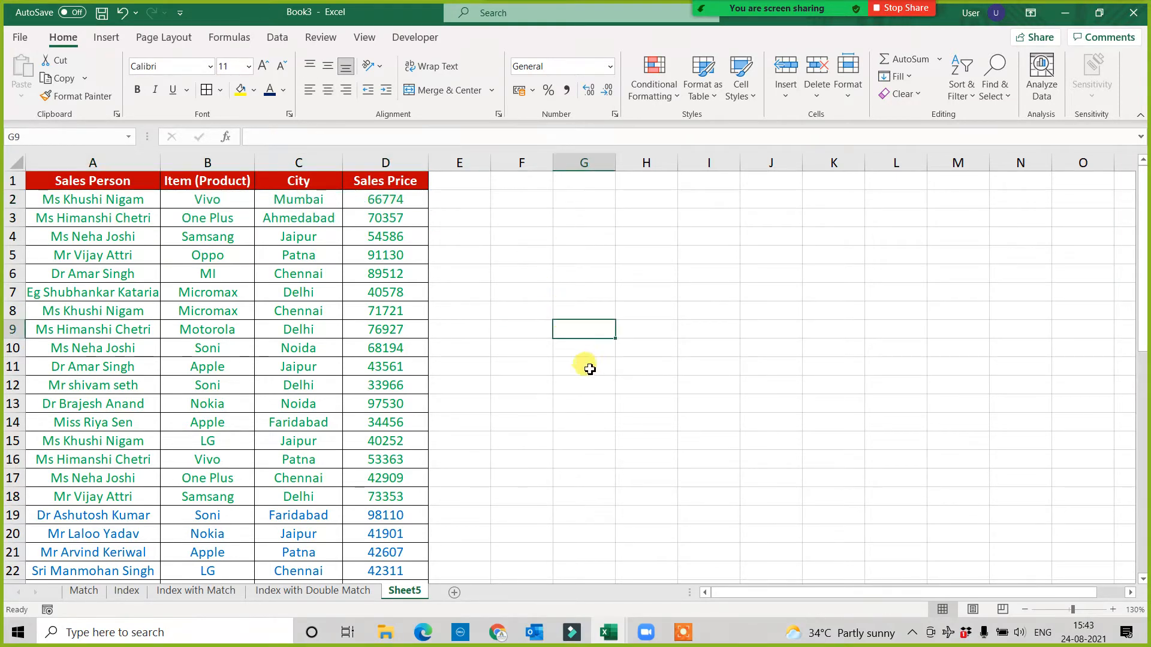
drag(93, 198, 408, 201)
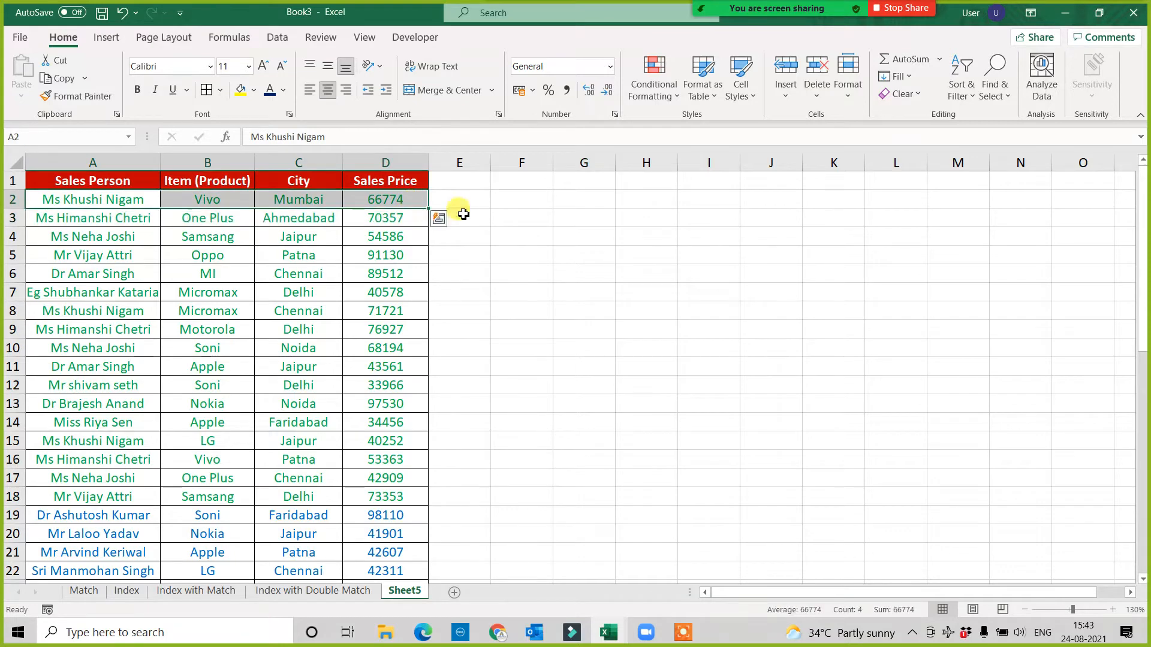
click(793, 277)
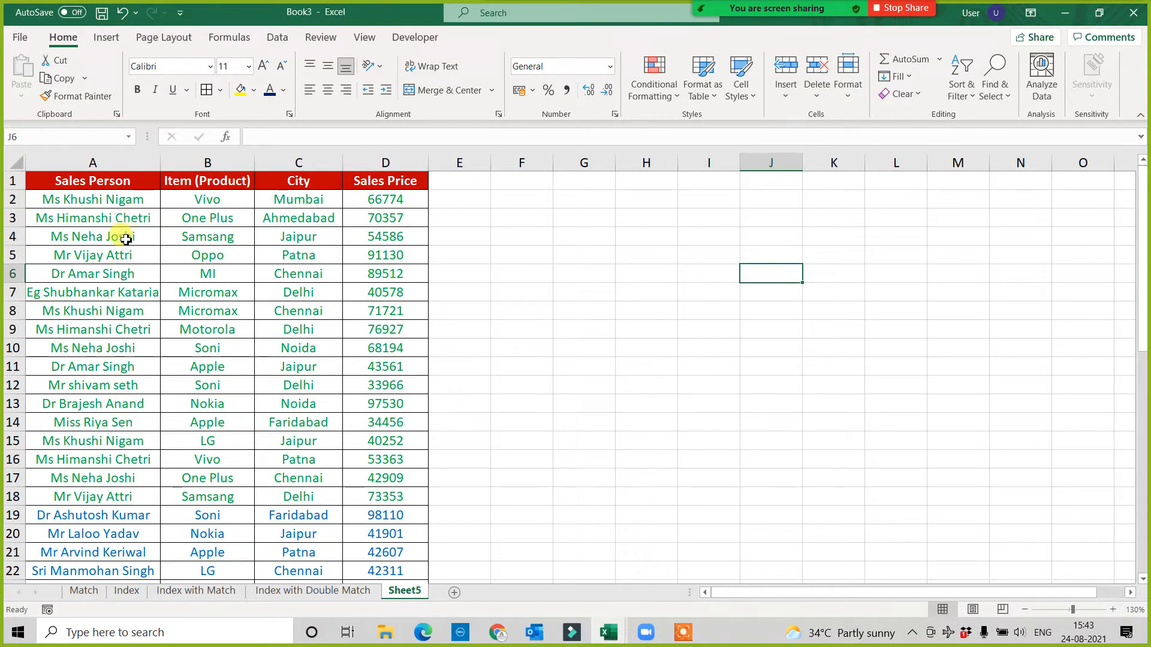
click(93, 309)
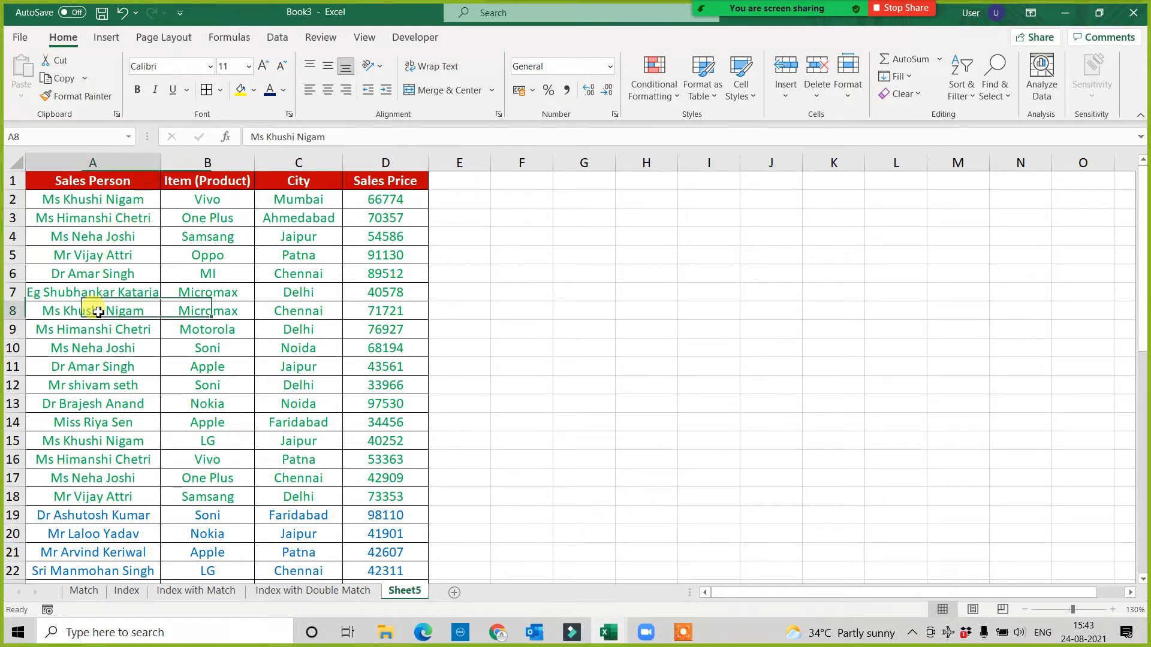
click(378, 310)
shift+click(45, 292)
shift+click(39, 310)
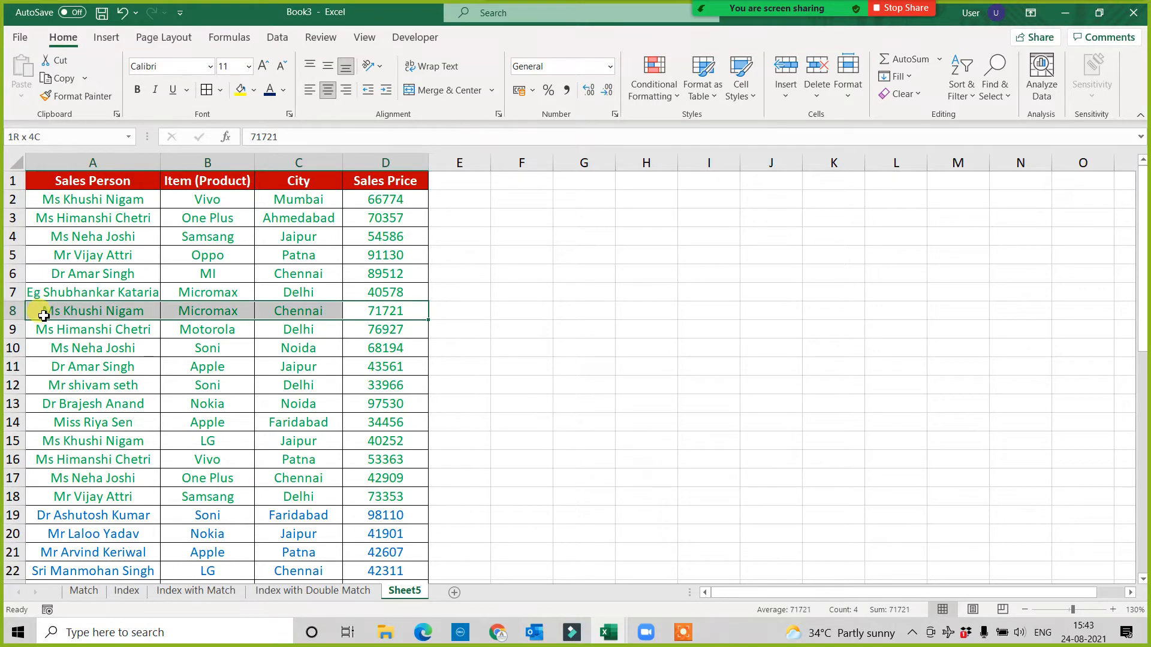
click(659, 324)
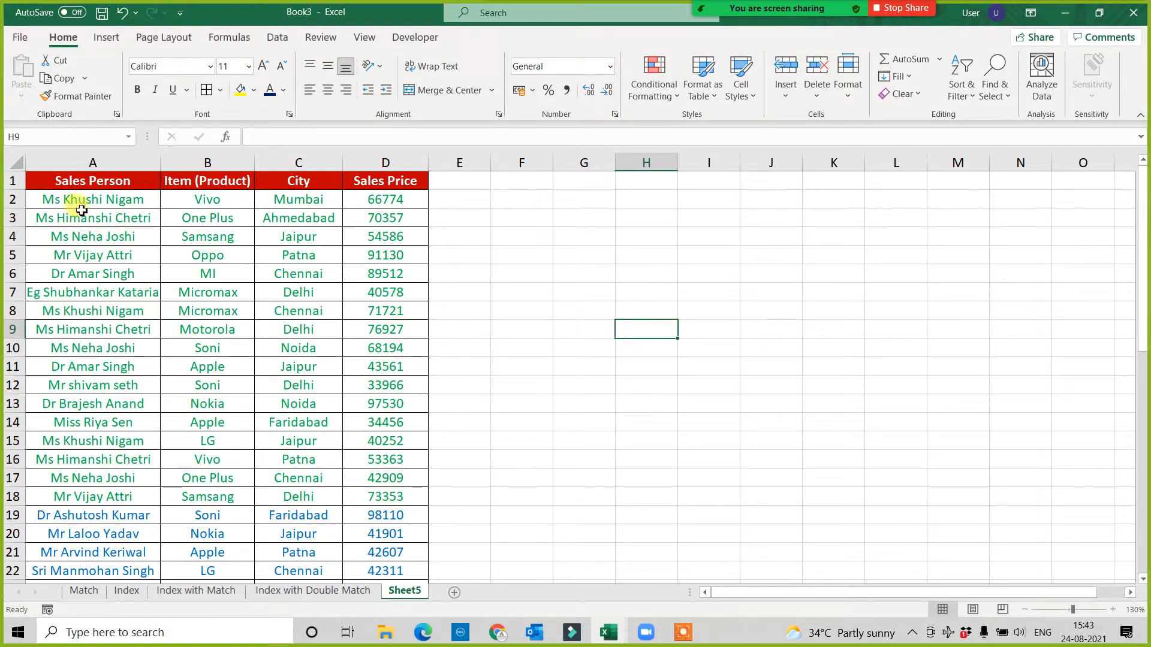
- Look through the Sales Person column for names that occur more than once
drag(78, 180, 76, 543)
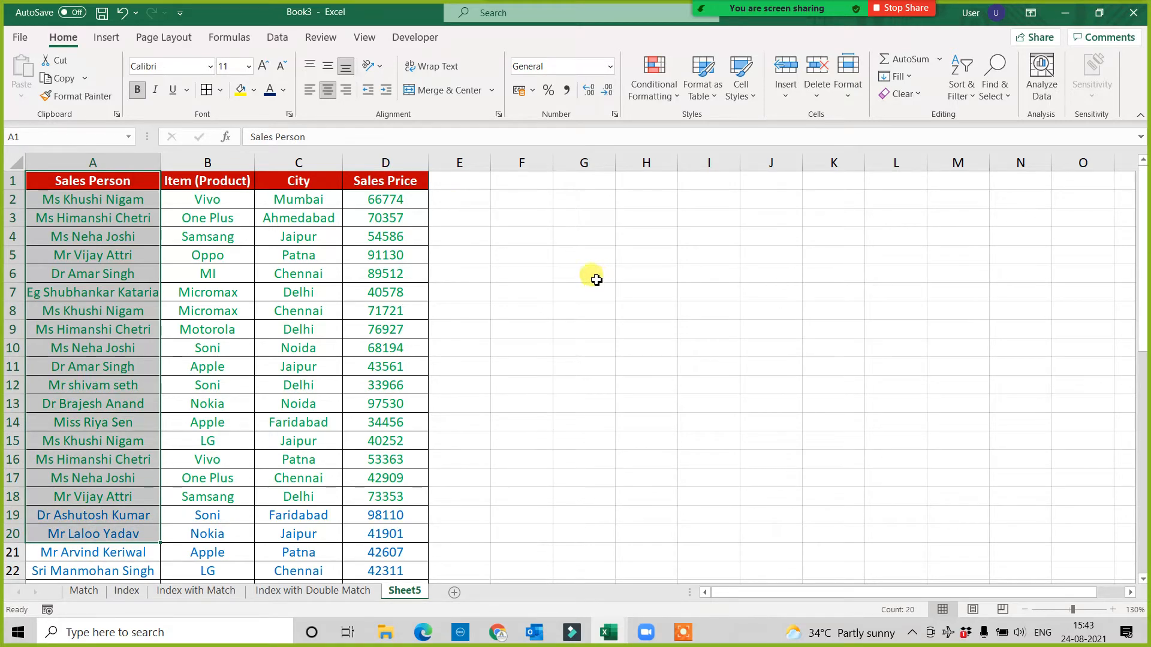
click(627, 198)
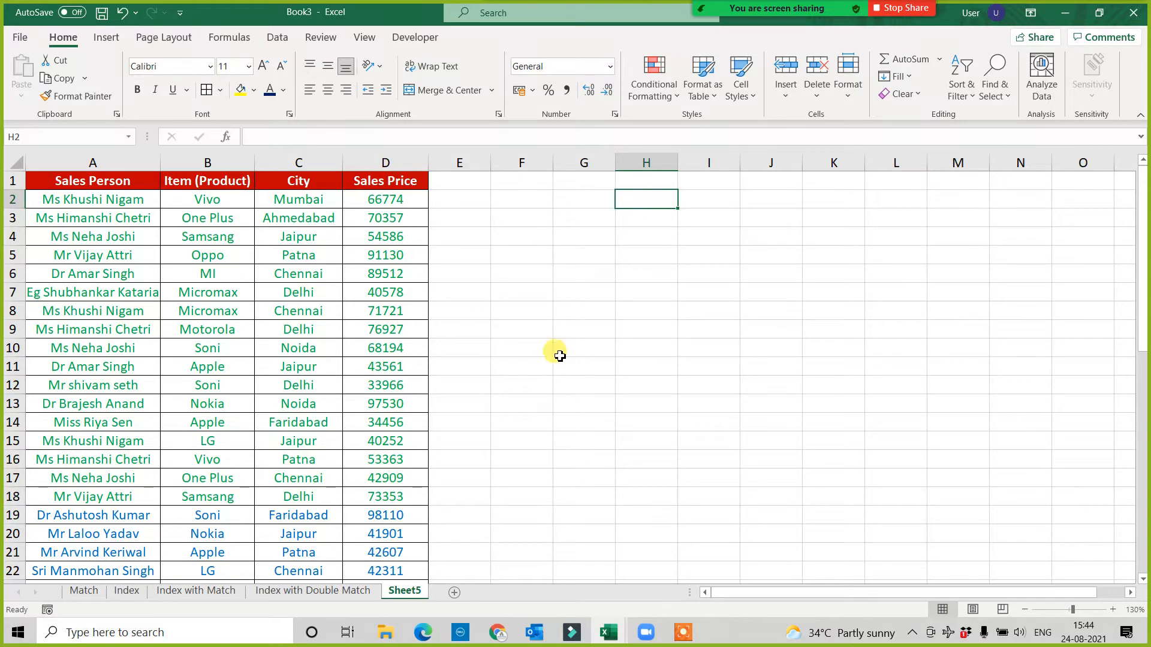
scroll(559, 354, up, 2)
scroll(188, 363, up, 1)
click(129, 192)
drag(131, 215, 138, 483)
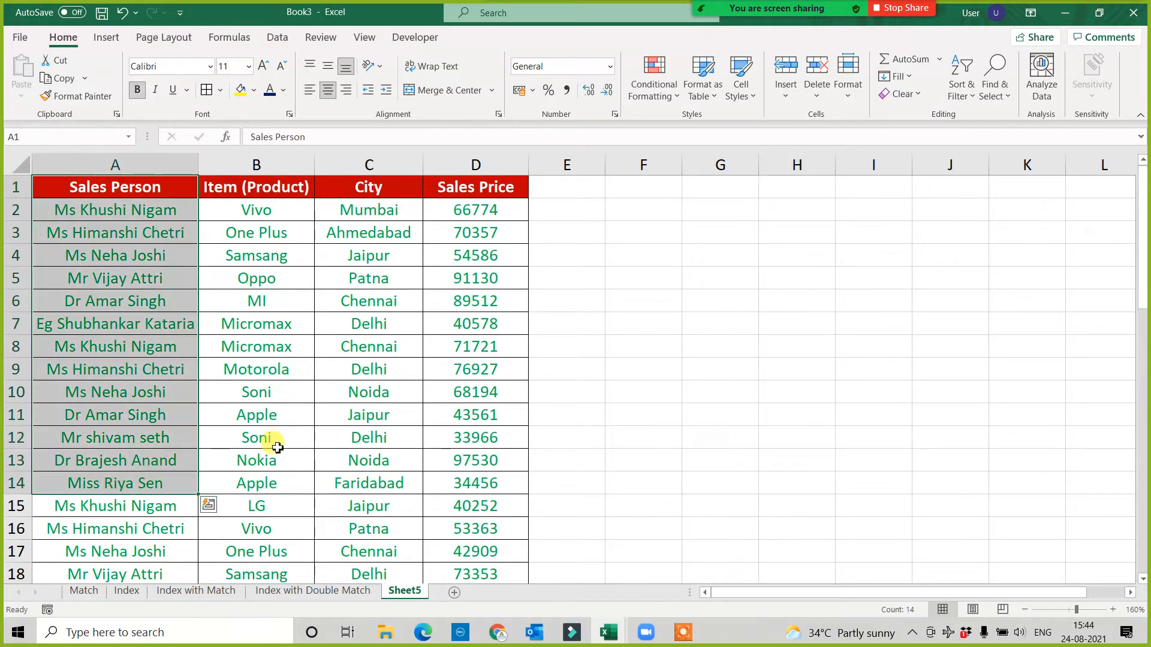
click(753, 330)
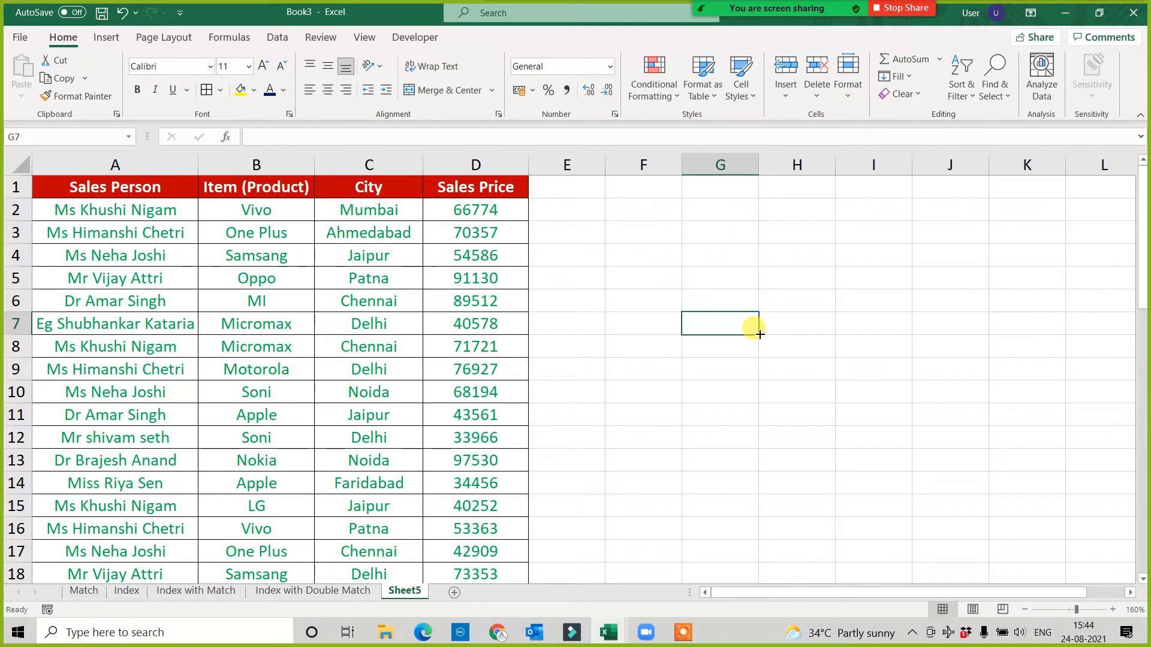
click(686, 253)
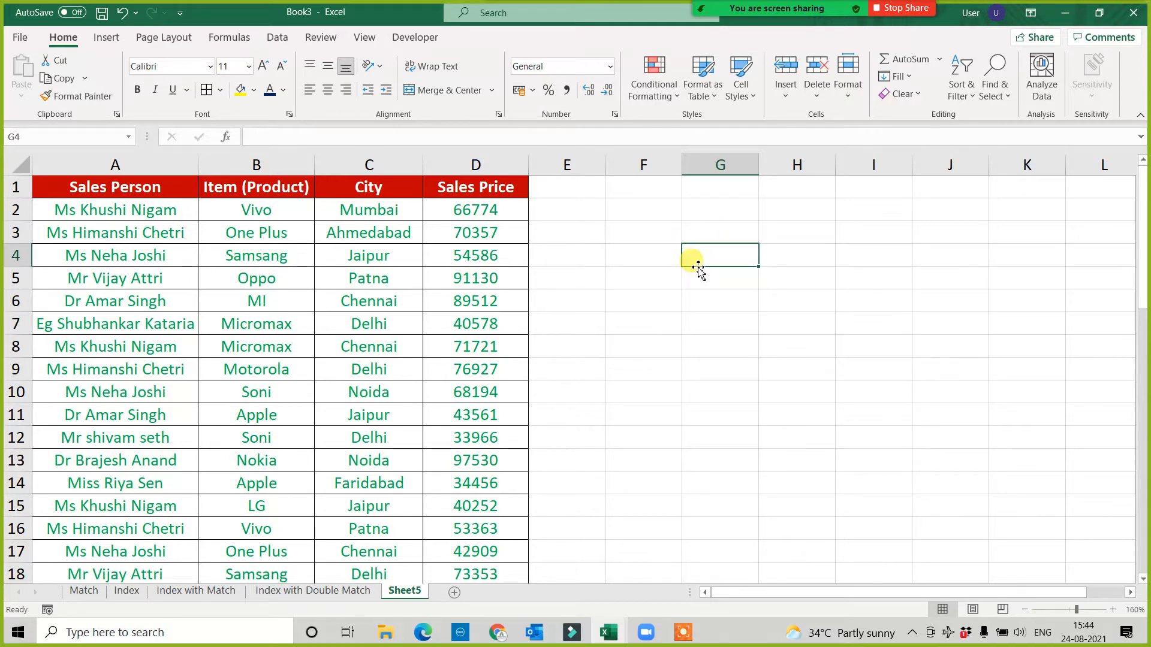
- Insert a blank column before the Sales Person column and widen it to about the width of that column
click(137, 158)
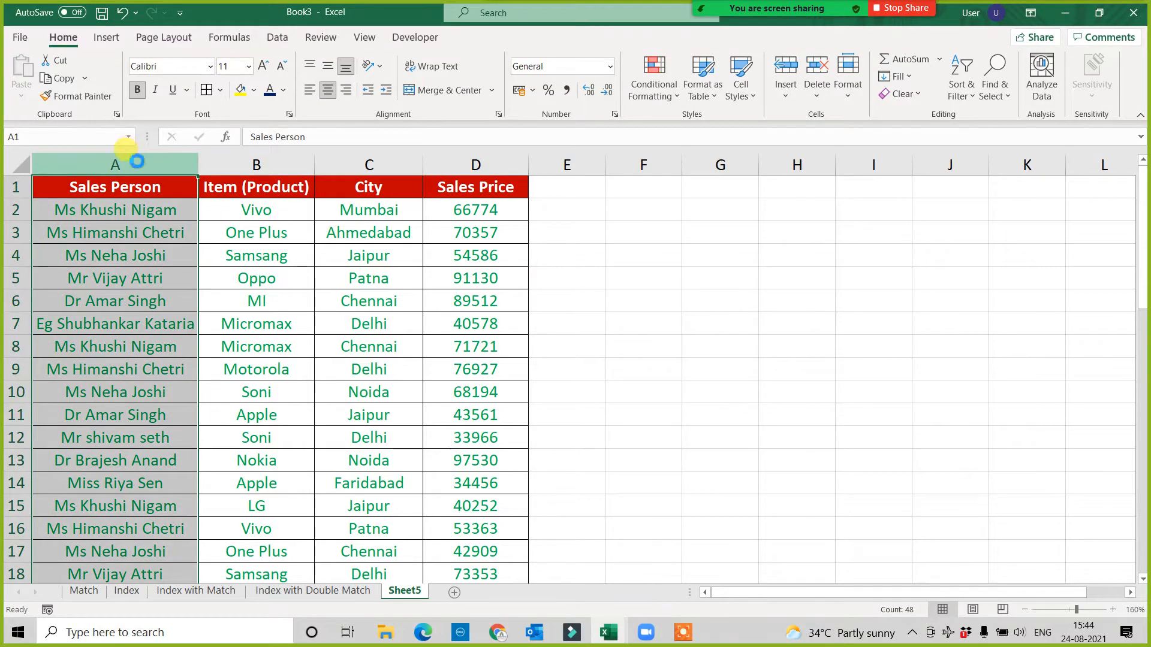
key(ctrl+shift+plus)
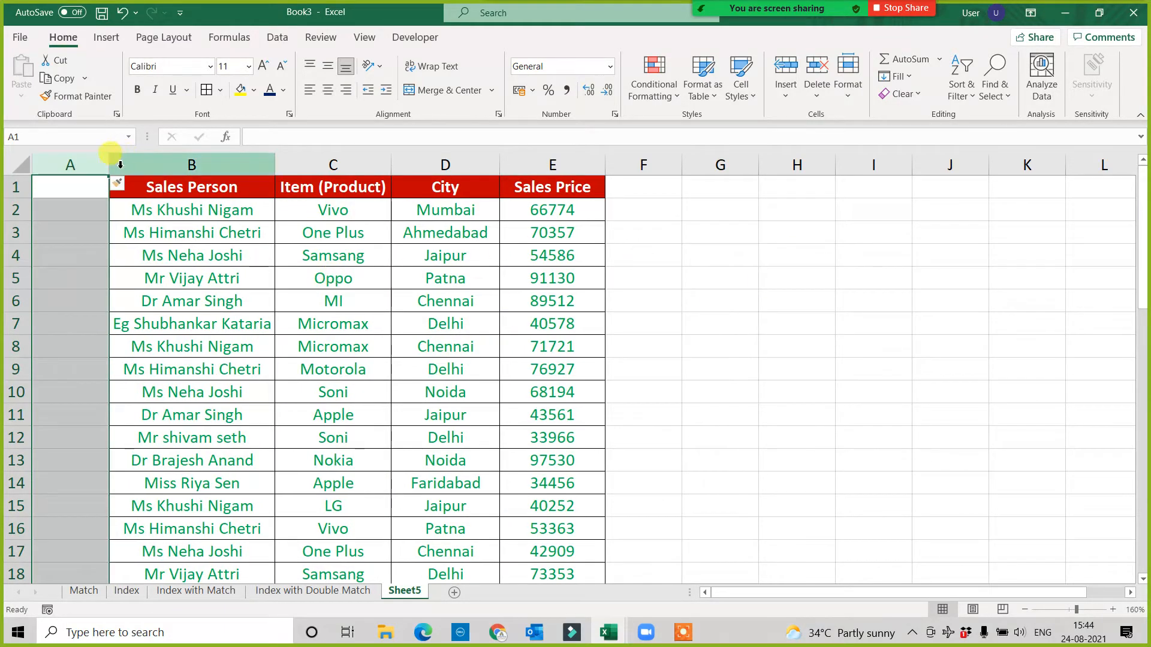
drag(120, 164, 196, 163)
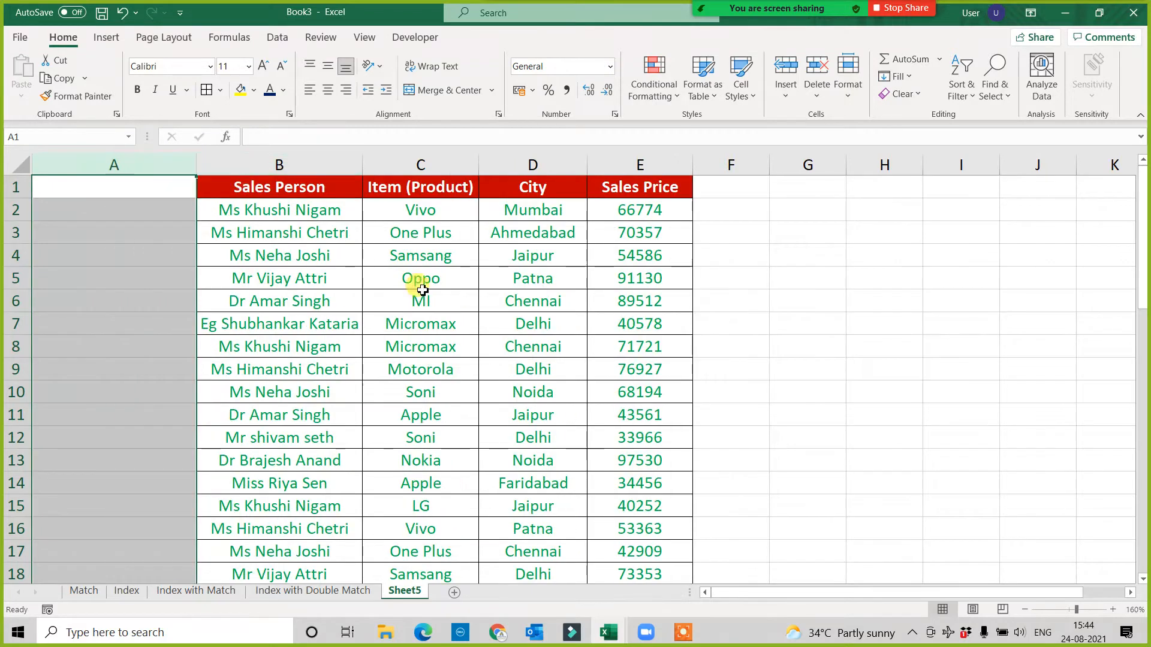
click(838, 328)
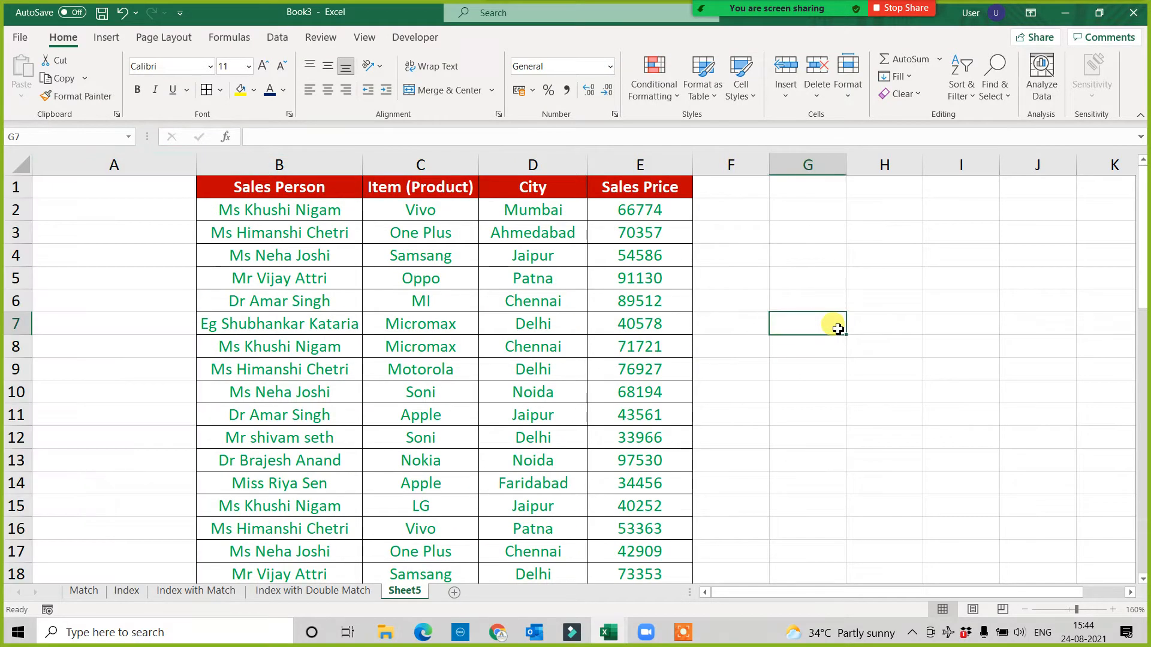
- Examine the blank cells in column A beside the repeated salesperson entries, such as rows 2, 8 and 15
click(264, 212)
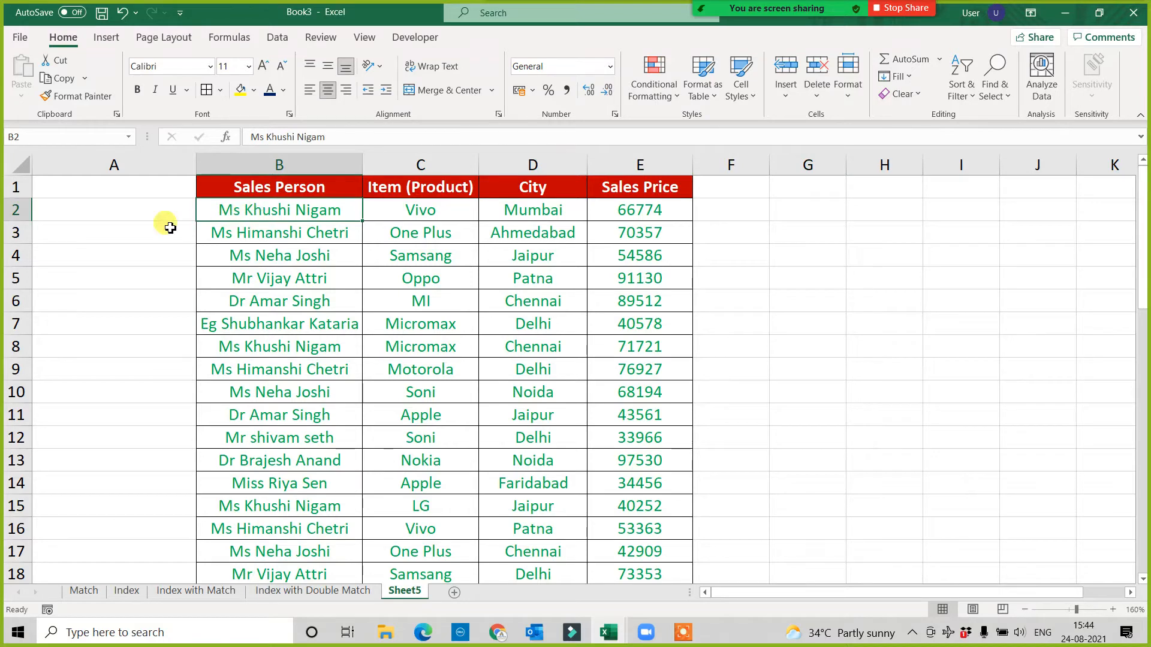
click(146, 211)
click(281, 220)
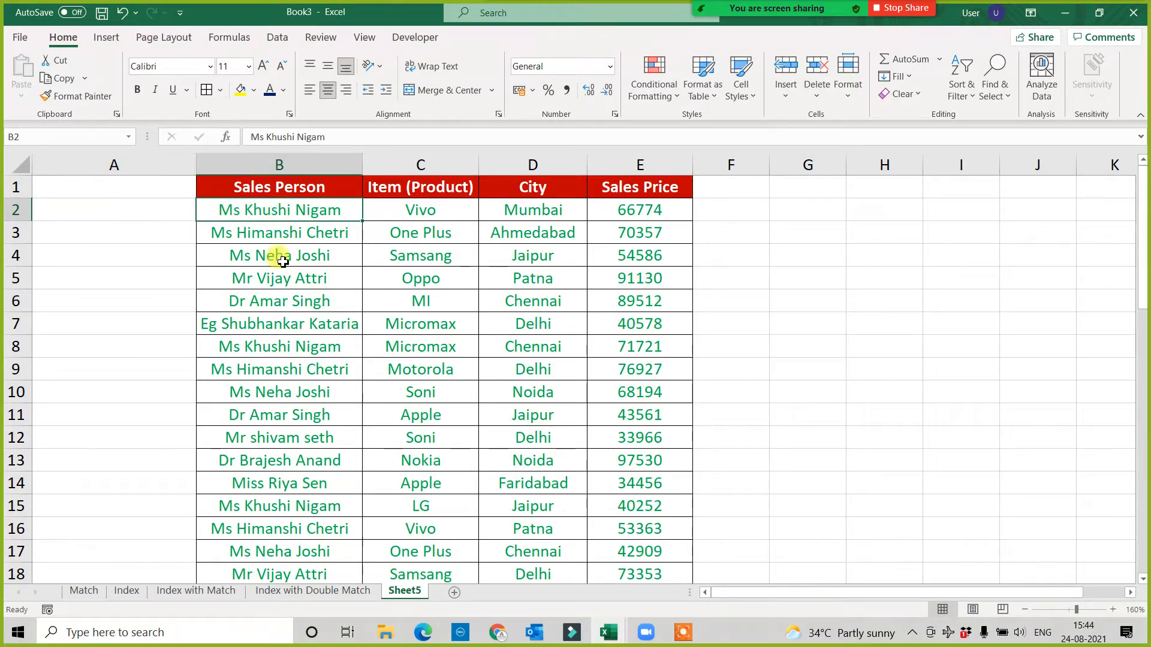
click(252, 344)
click(154, 357)
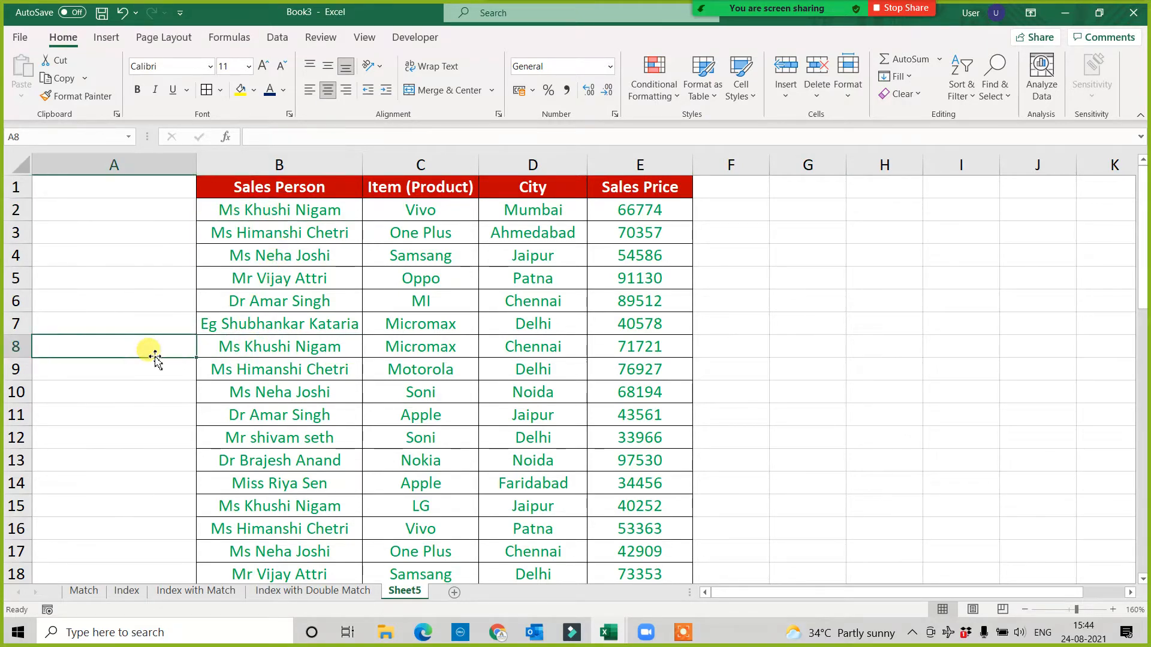
click(154, 217)
click(154, 345)
click(144, 504)
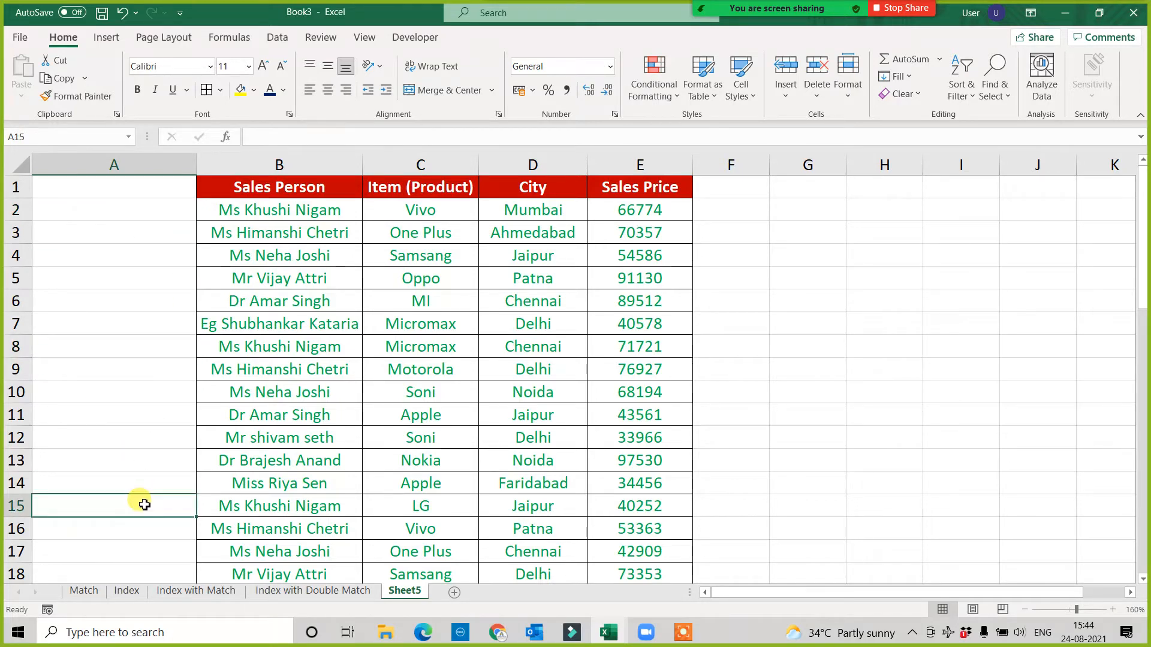
click(242, 238)
click(122, 383)
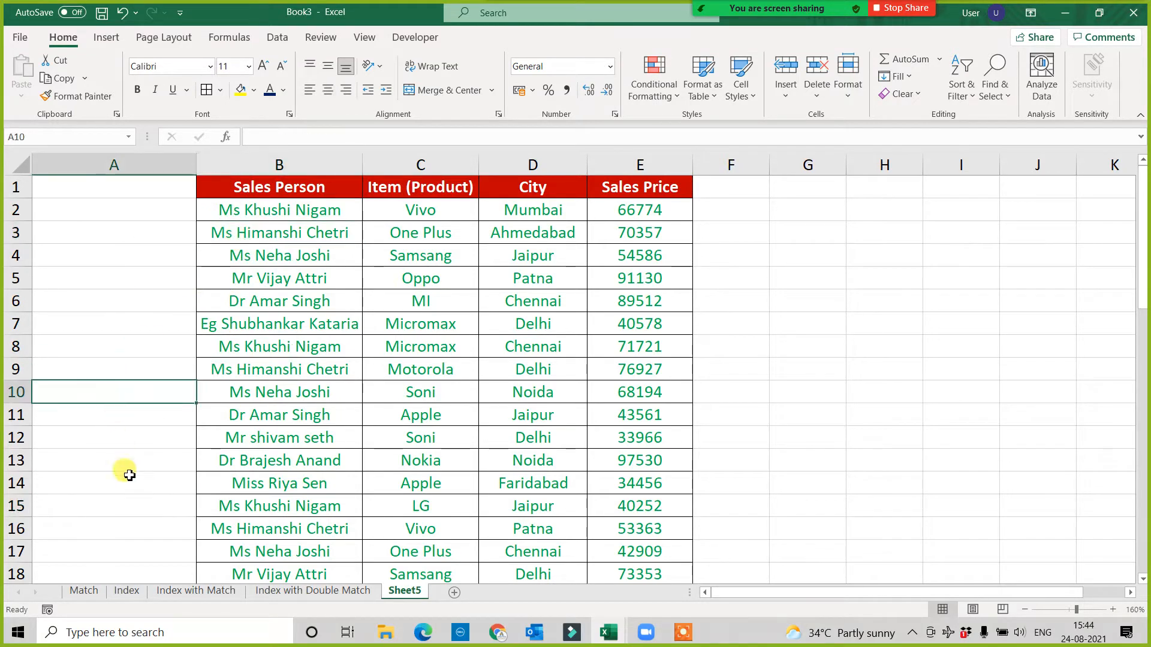
click(112, 508)
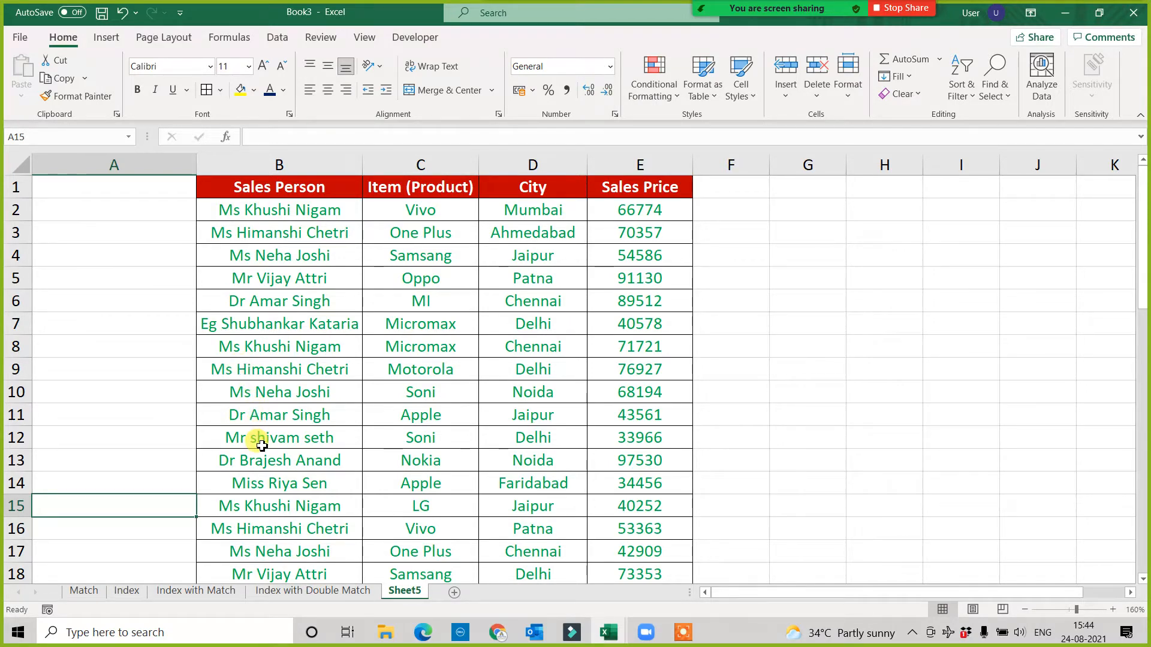
drag(265, 205, 263, 554)
click(138, 357)
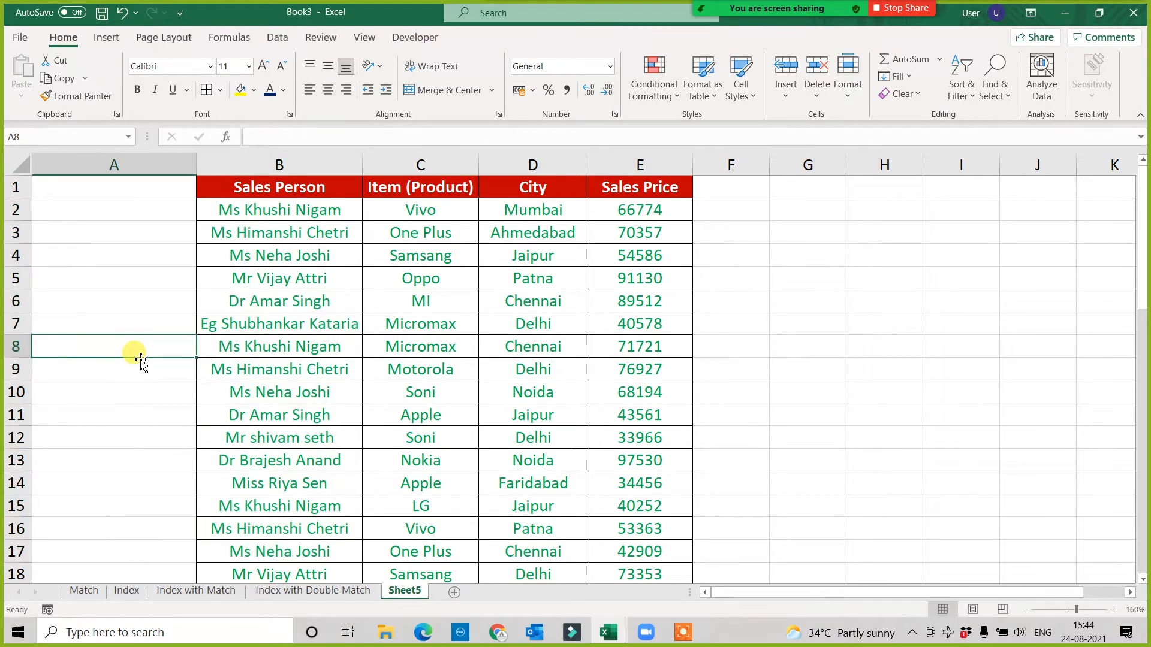
- Enter the heading HC in cell A1 and fill the cell with yellow
click(117, 187)
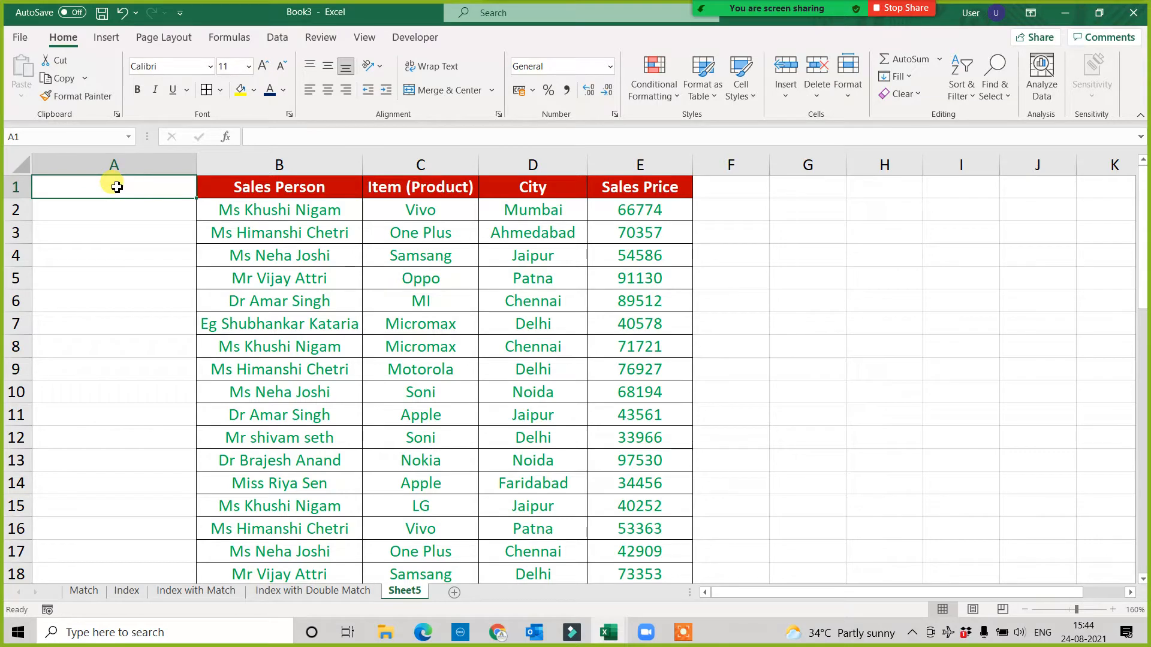
text(H)
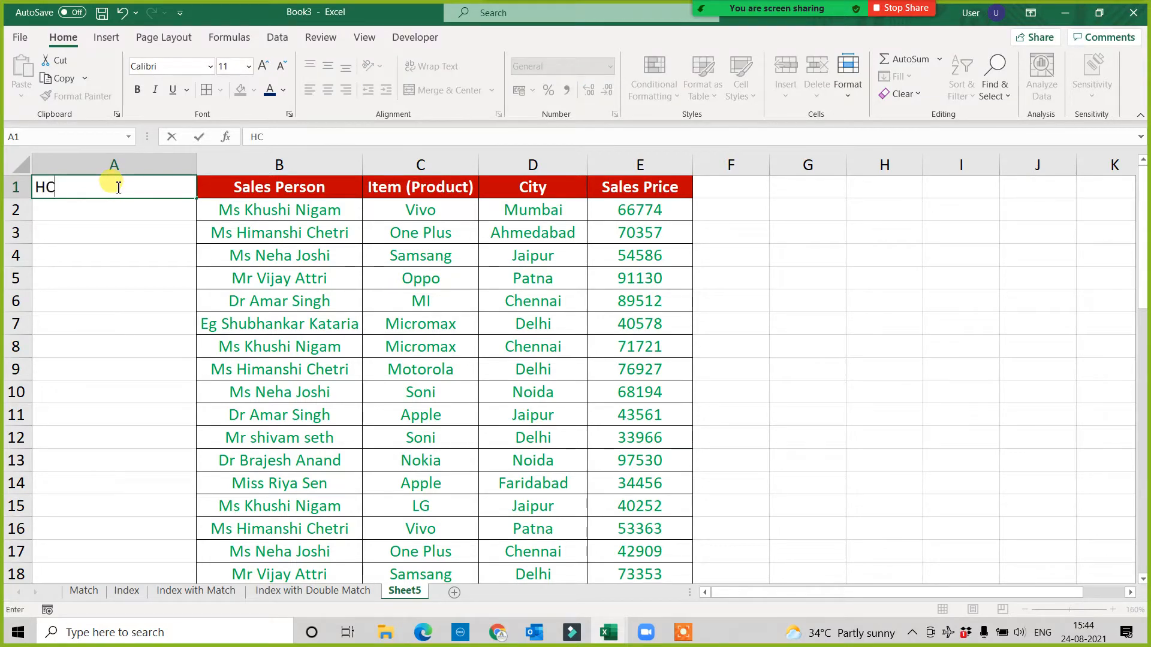
text(C)
key(Return)
click(117, 187)
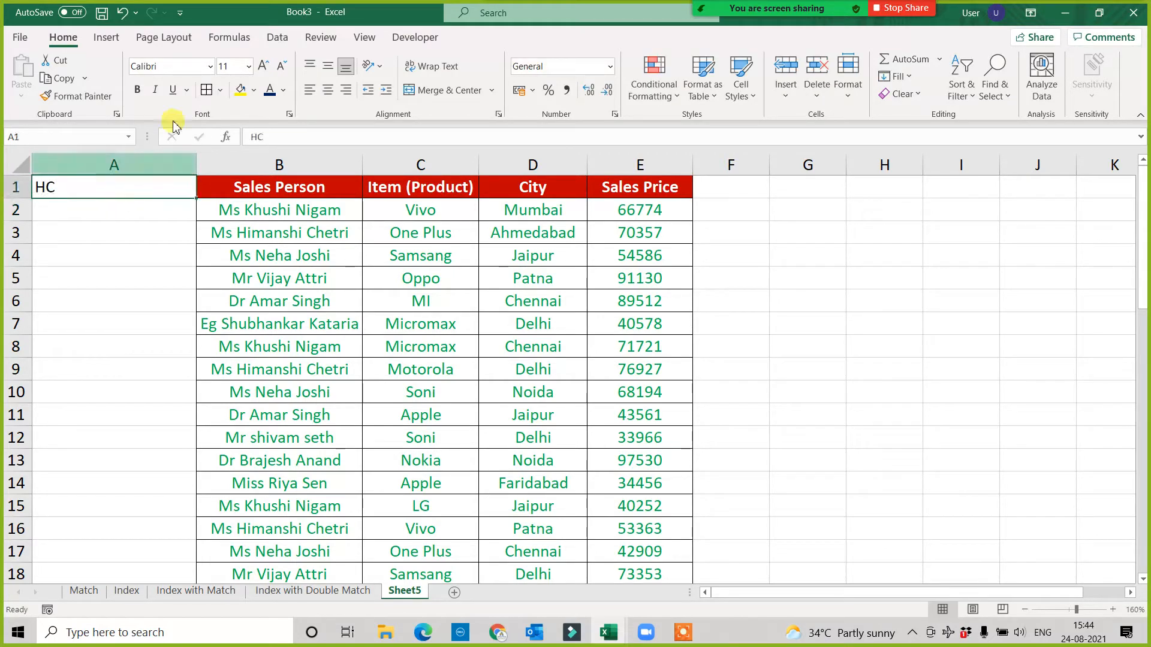
click(240, 90)
- Build the formula =COUNTIF(B2:B2,B2) in cell A2 under the HC heading
click(99, 212)
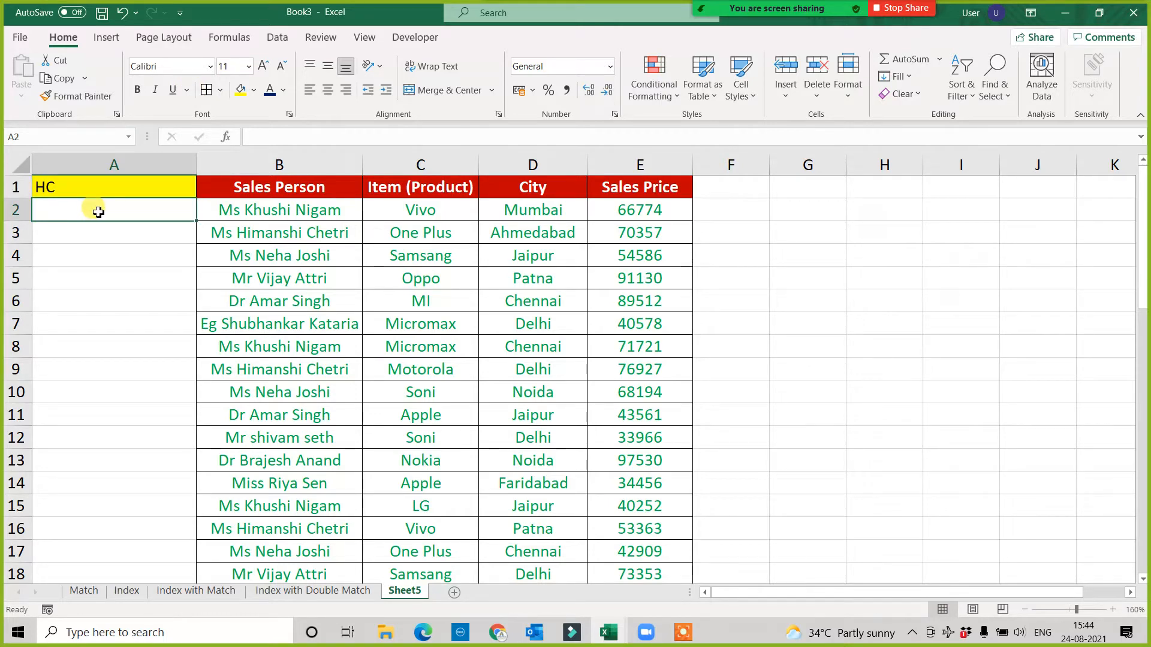
text(=cou)
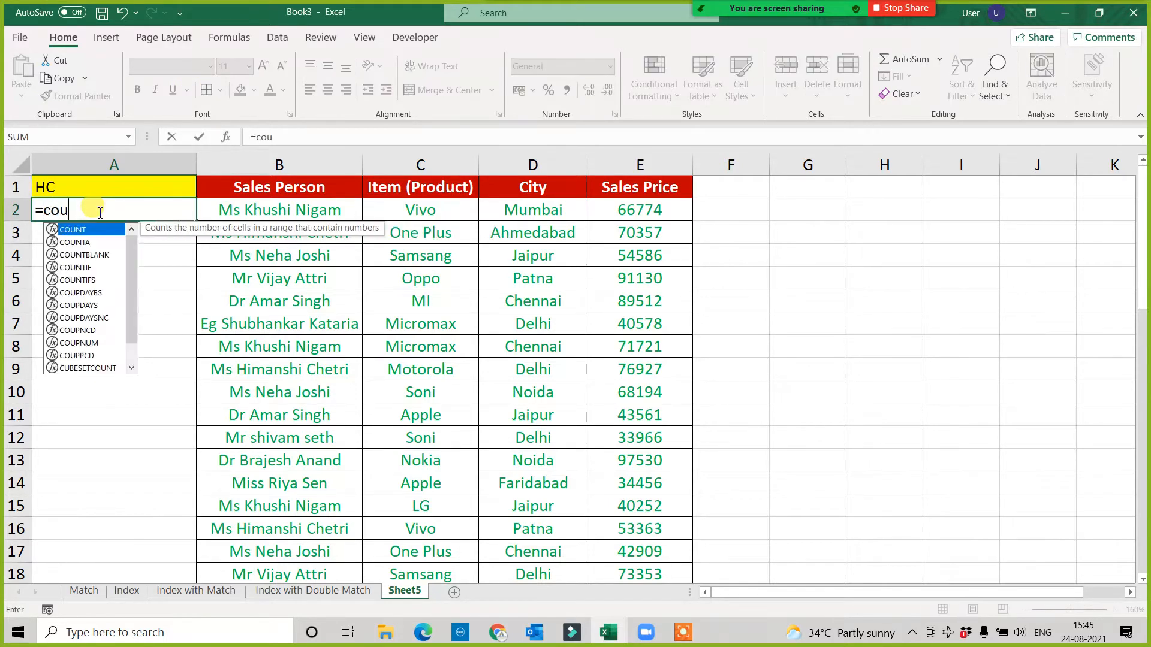
text(ntif()
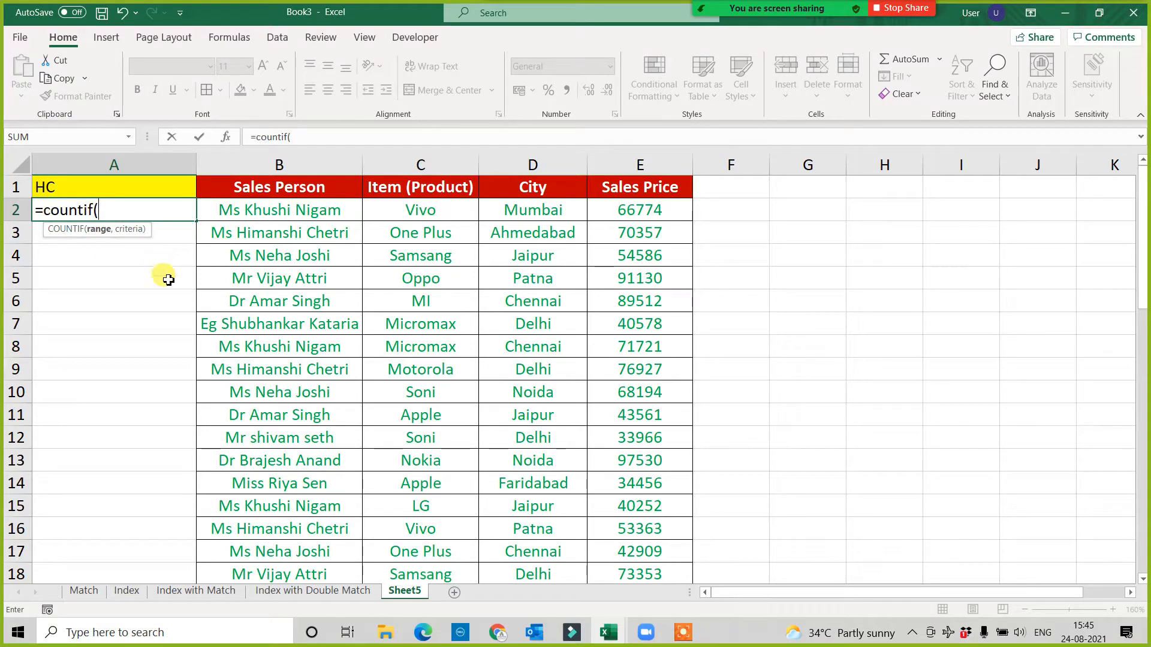
click(241, 214)
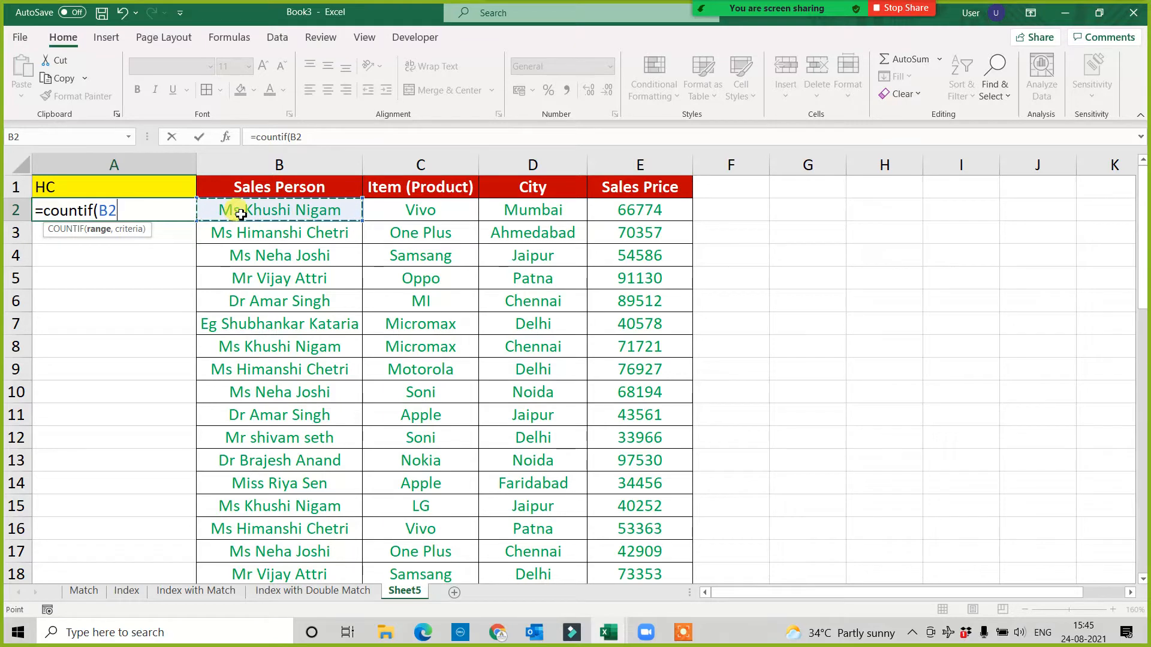
key(F8)
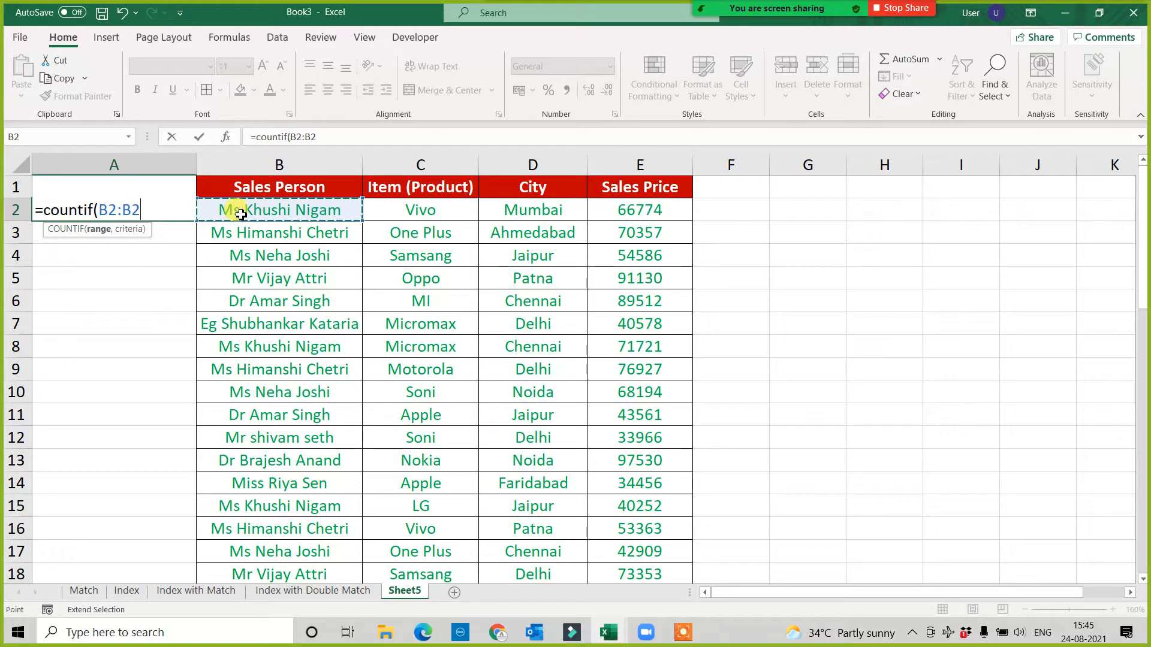
text(,)
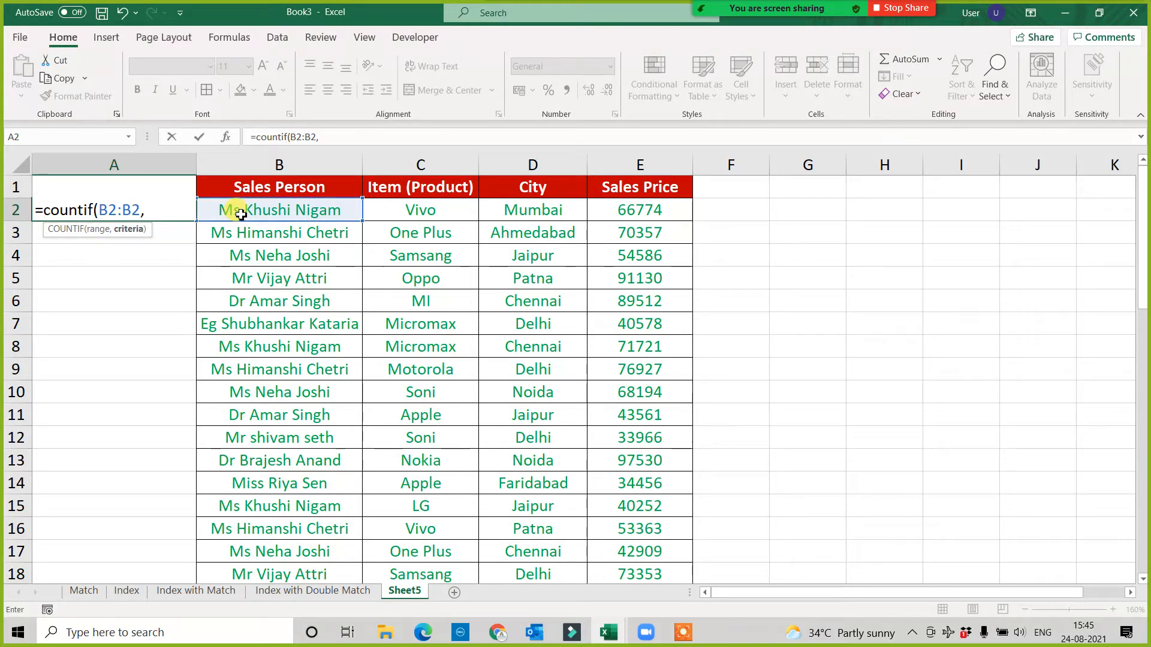
click(274, 211)
text())
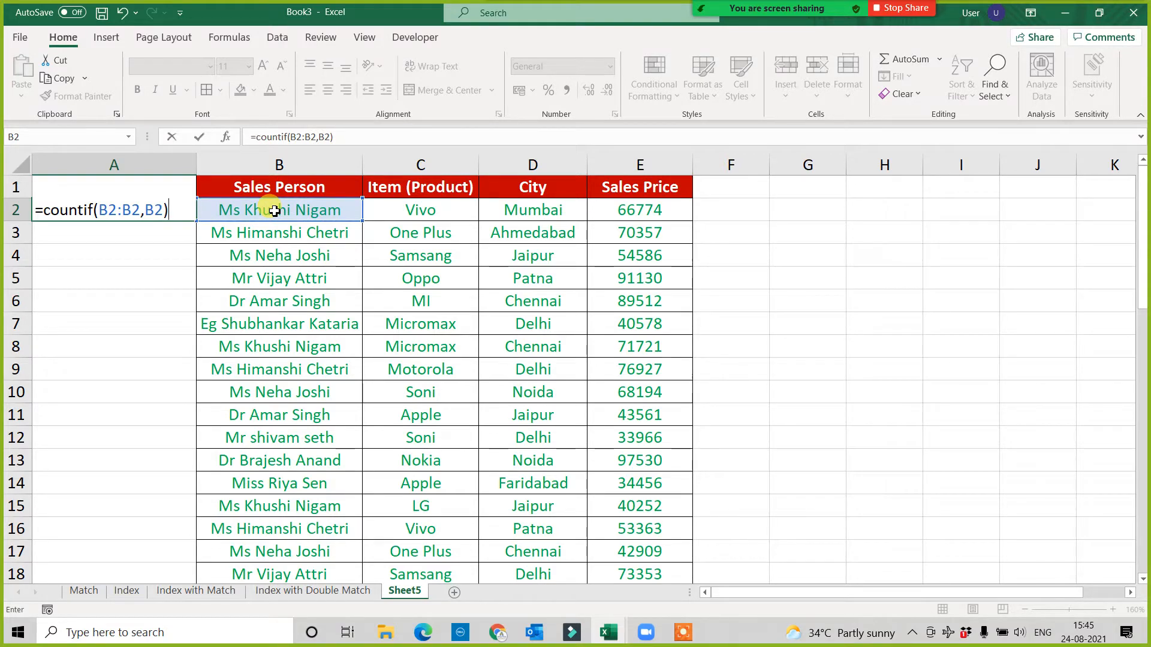
- Make the range's starting reference absolute as $B$2 in the A2 formula and fill it down through cell A13
click(106, 210)
key(F4)
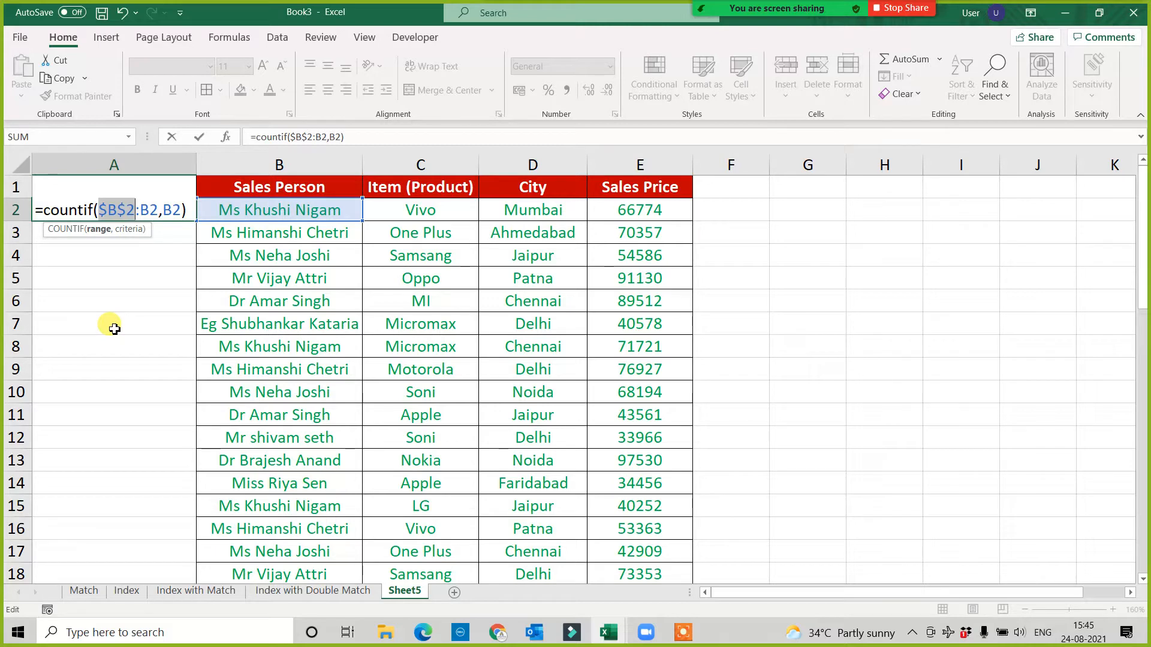
key(Return)
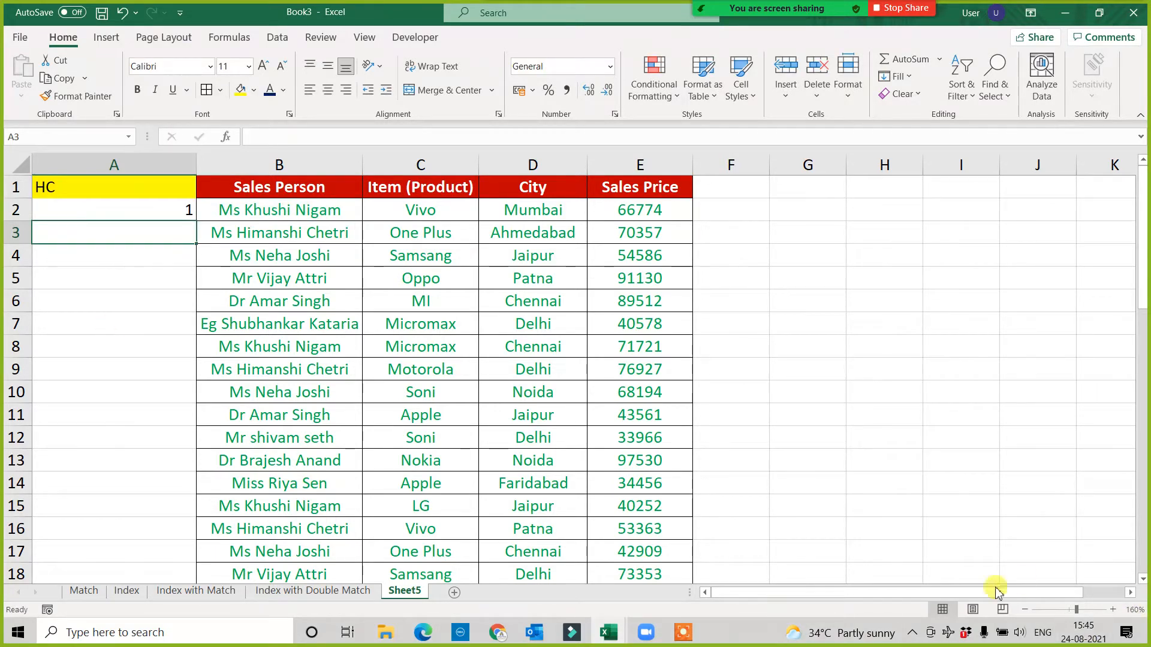
click(160, 210)
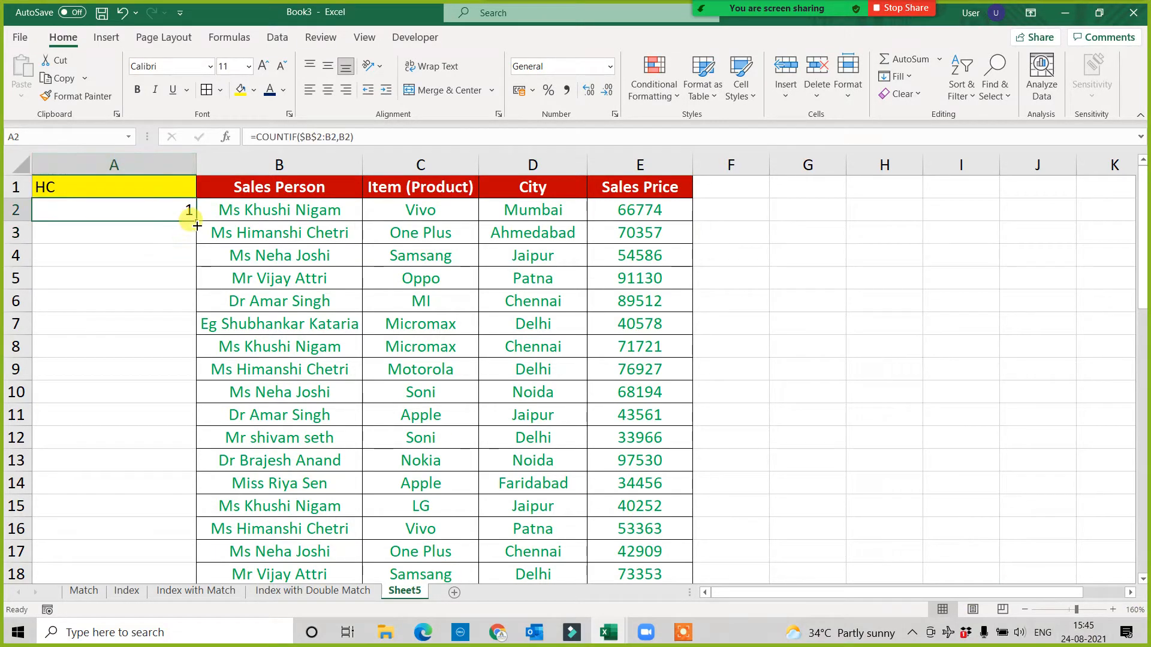
drag(197, 223, 162, 470)
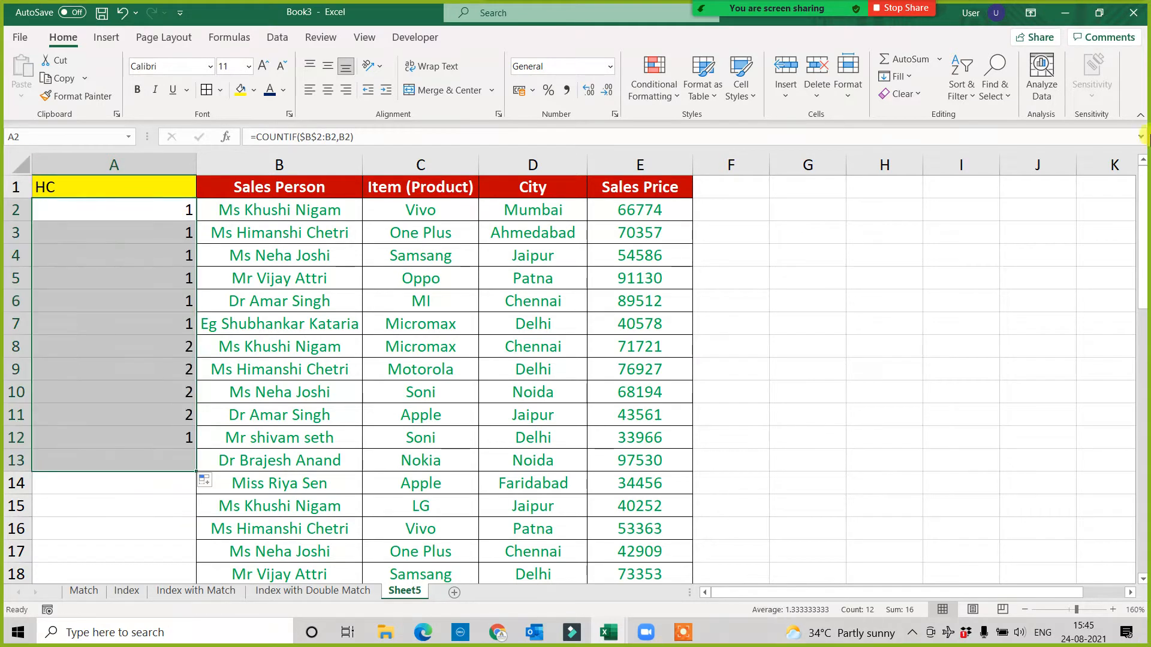
- Compare the HC counts with the salesperson names and examine the expanding COUNTIF ranges in cells A2, A6 and A8
click(265, 211)
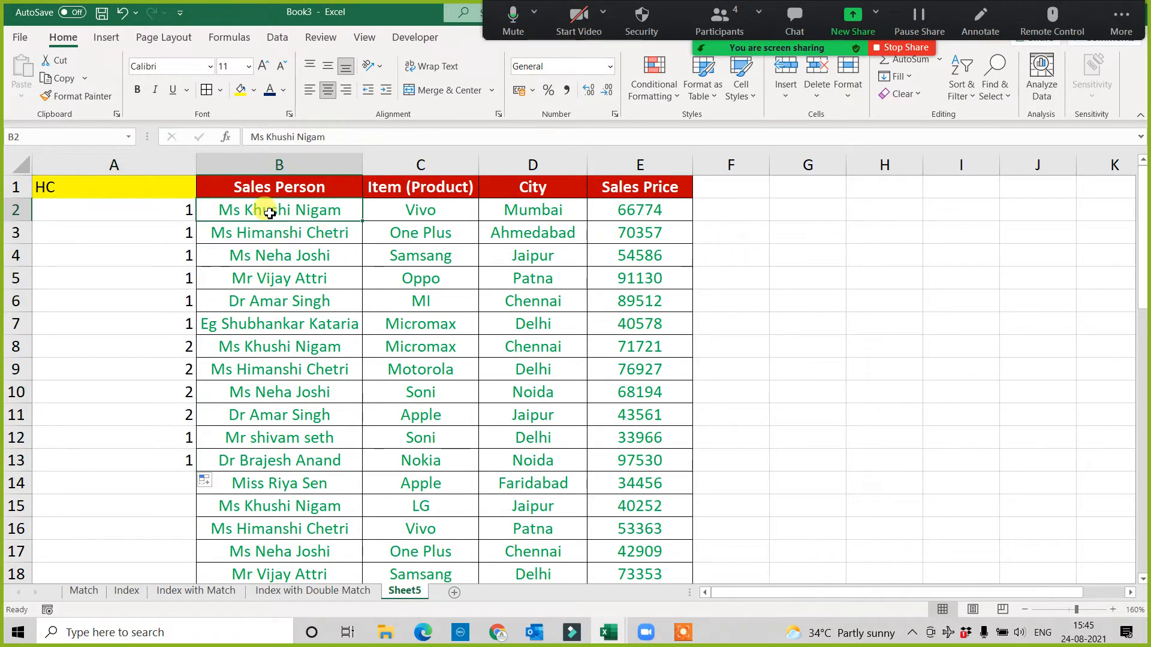
drag(150, 214, 270, 211)
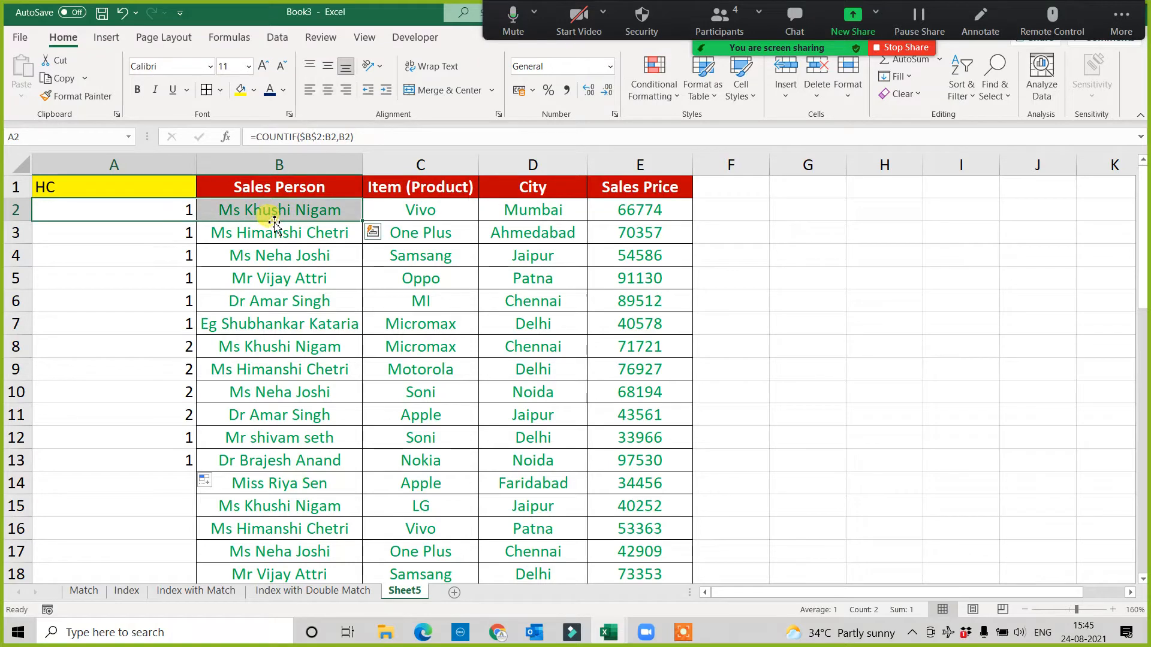
click(258, 347)
click(184, 350)
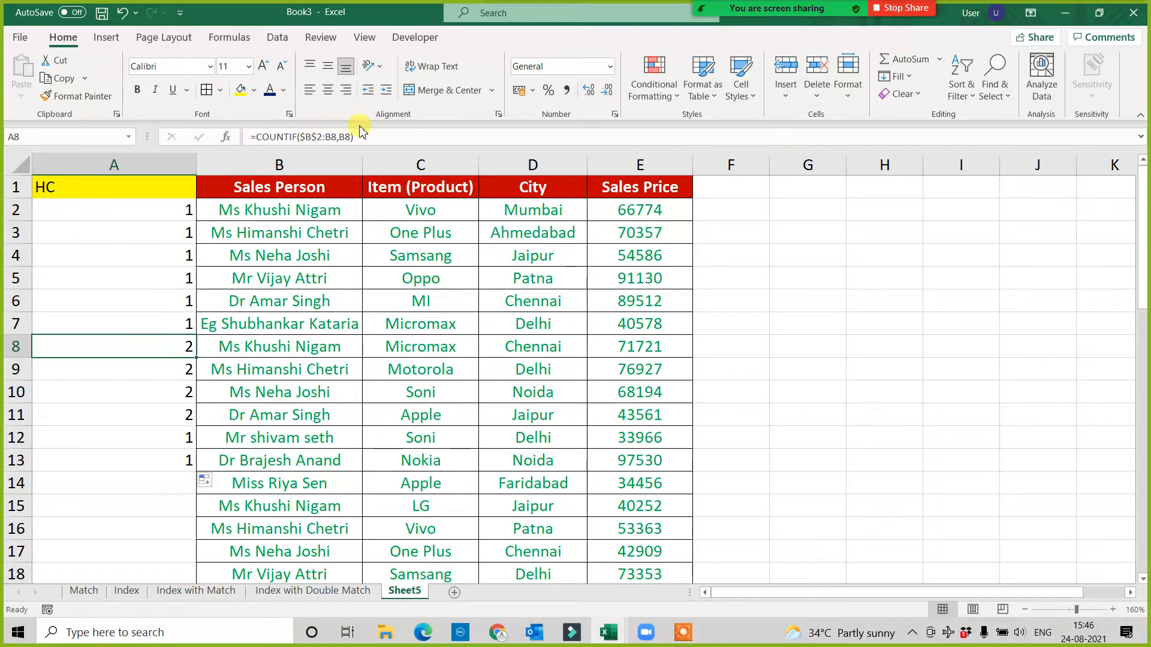
key(F2)
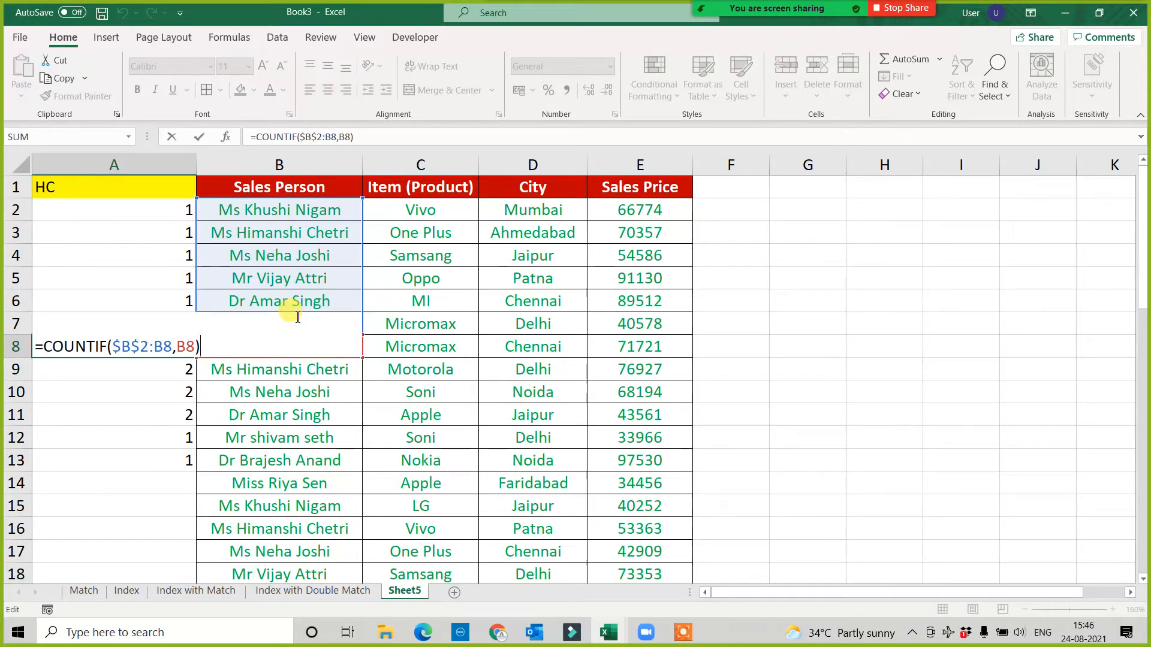
key(ctrl+Return)
click(256, 302)
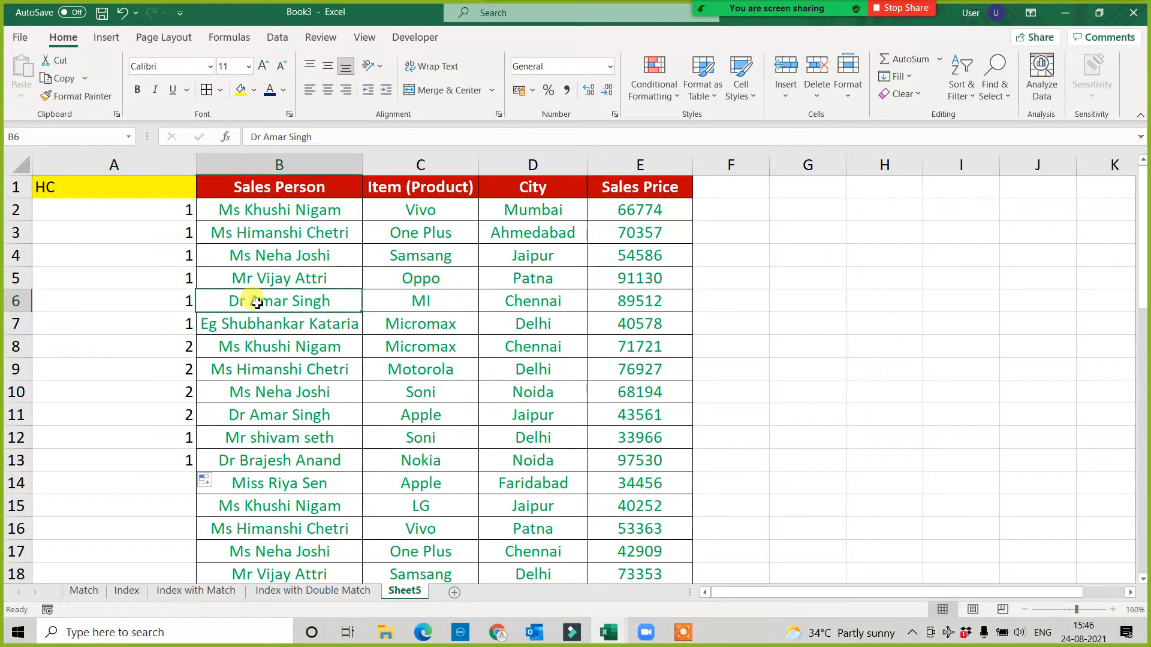
click(152, 304)
double_click(153, 304)
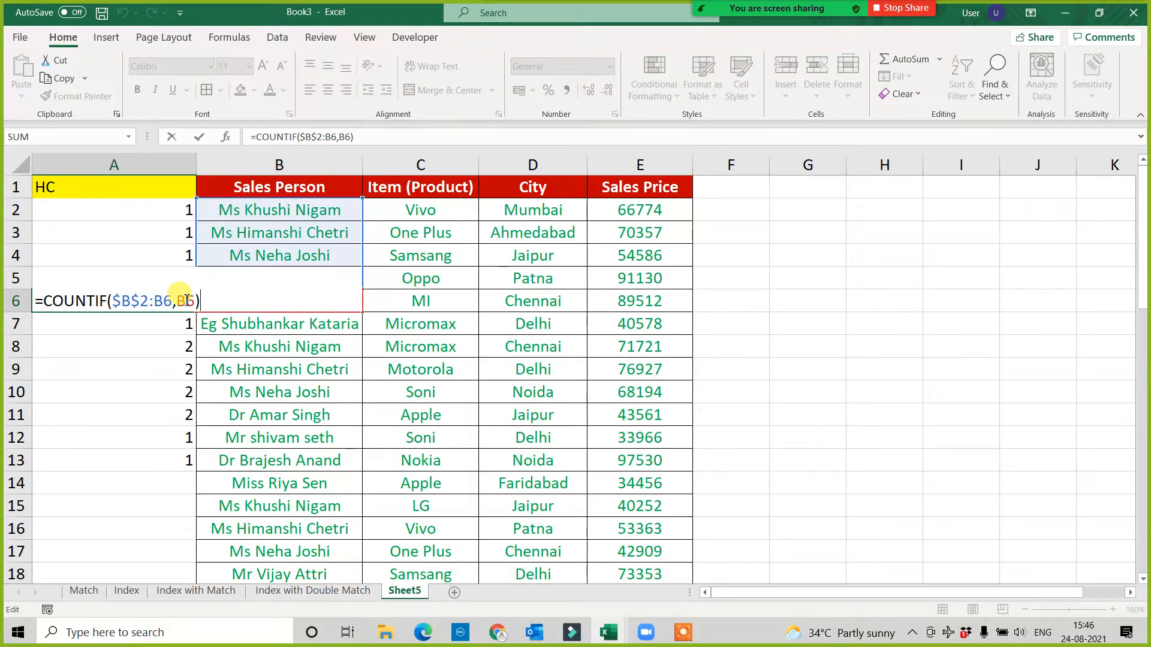
key(Return)
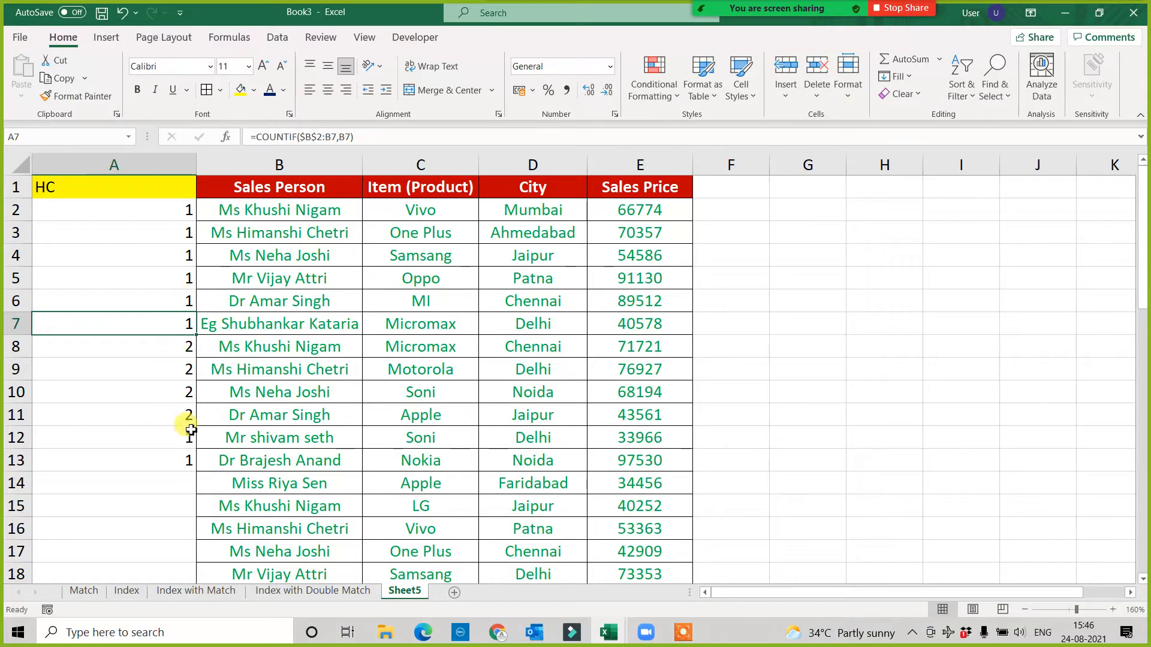
- Fill the COUNTIF formula from cell A13 down the remaining rows of the table and check the counts
click(188, 467)
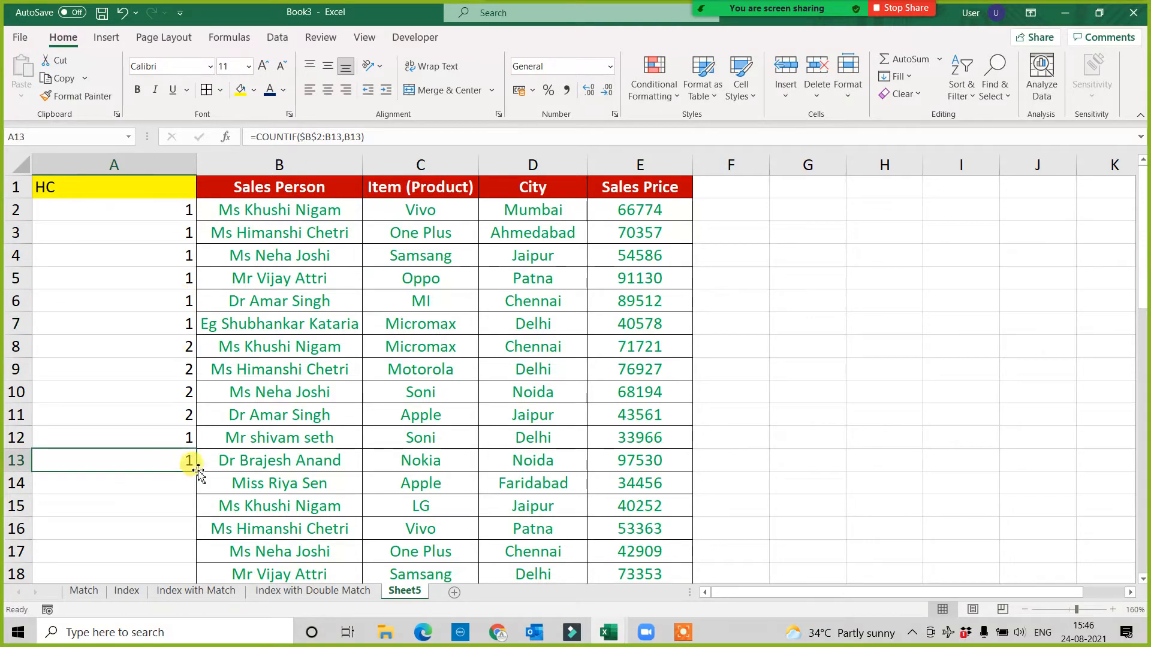
double_click(198, 474)
scroll(216, 257, down, 5)
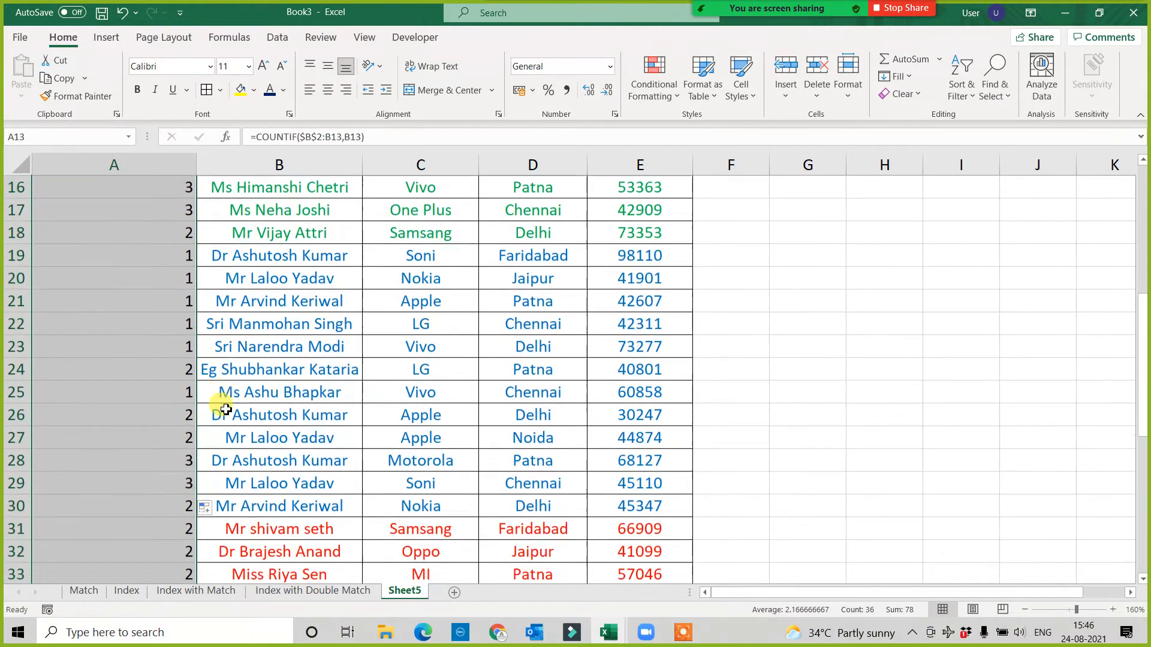
scroll(222, 432, down, 9)
scroll(195, 336, up, 6)
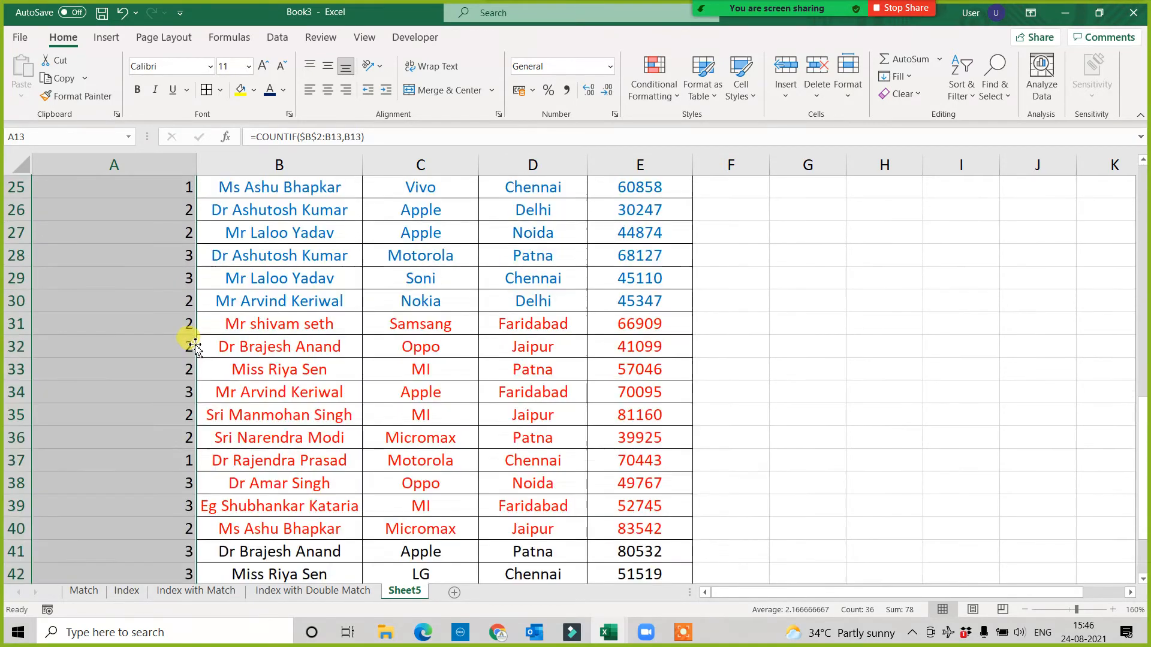
scroll(195, 348, up, 8)
click(144, 296)
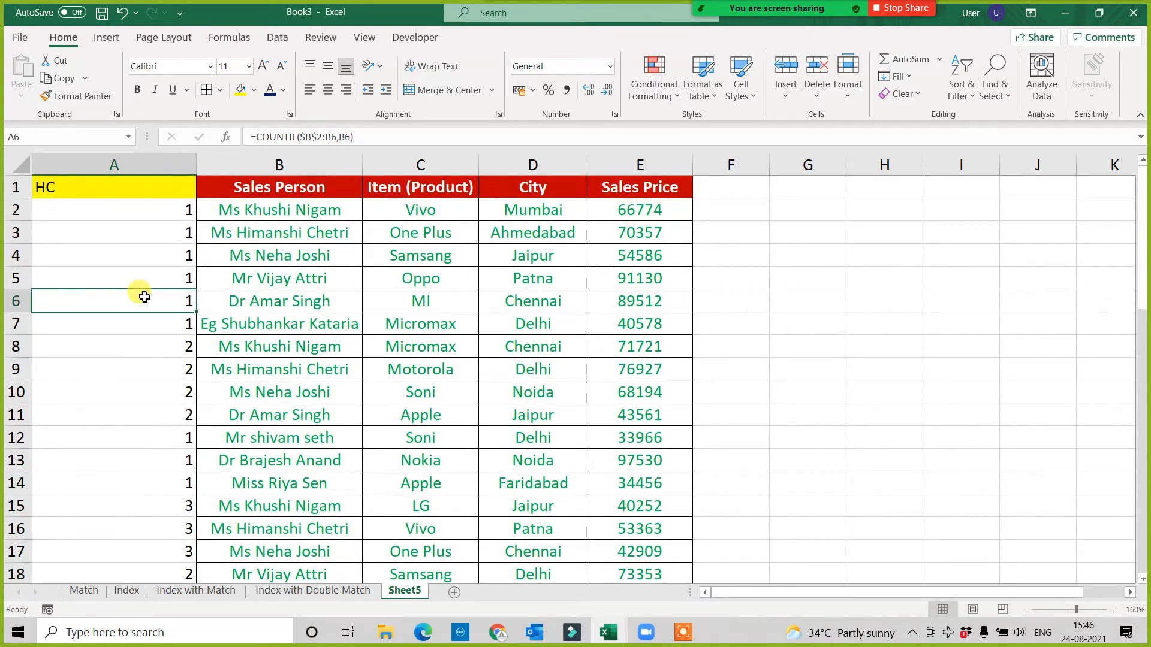
- Prefix the count in cell A2 with the salesperson name, making the formula =B2&COUNTIF($B$2:B2,B2)
click(158, 216)
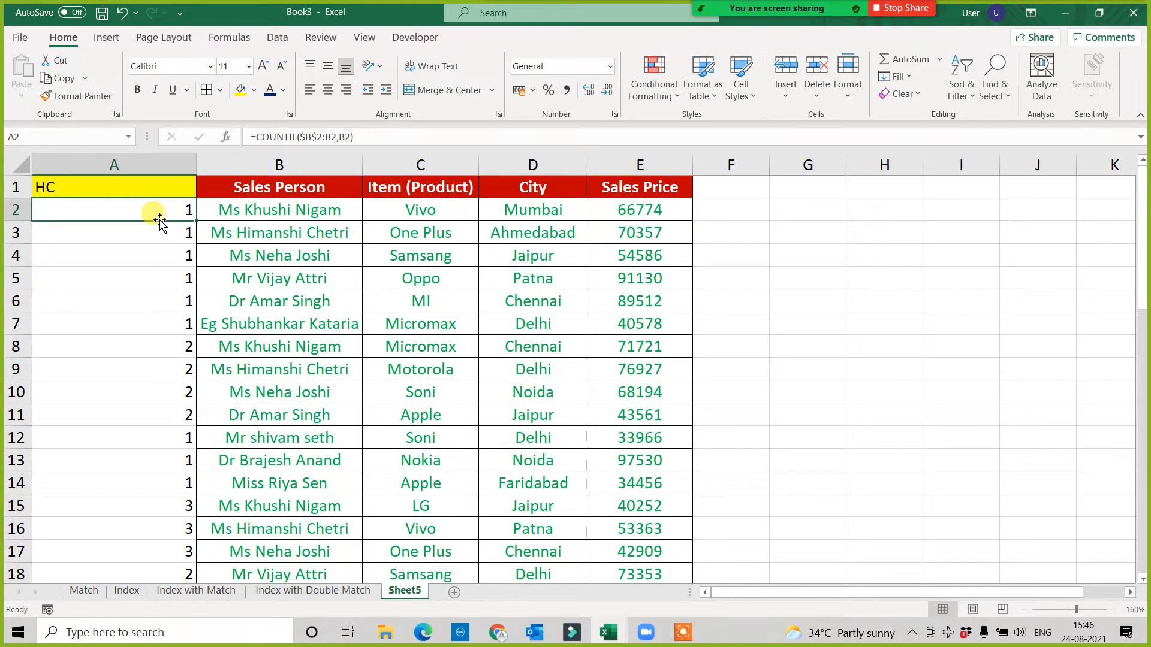
click(259, 137)
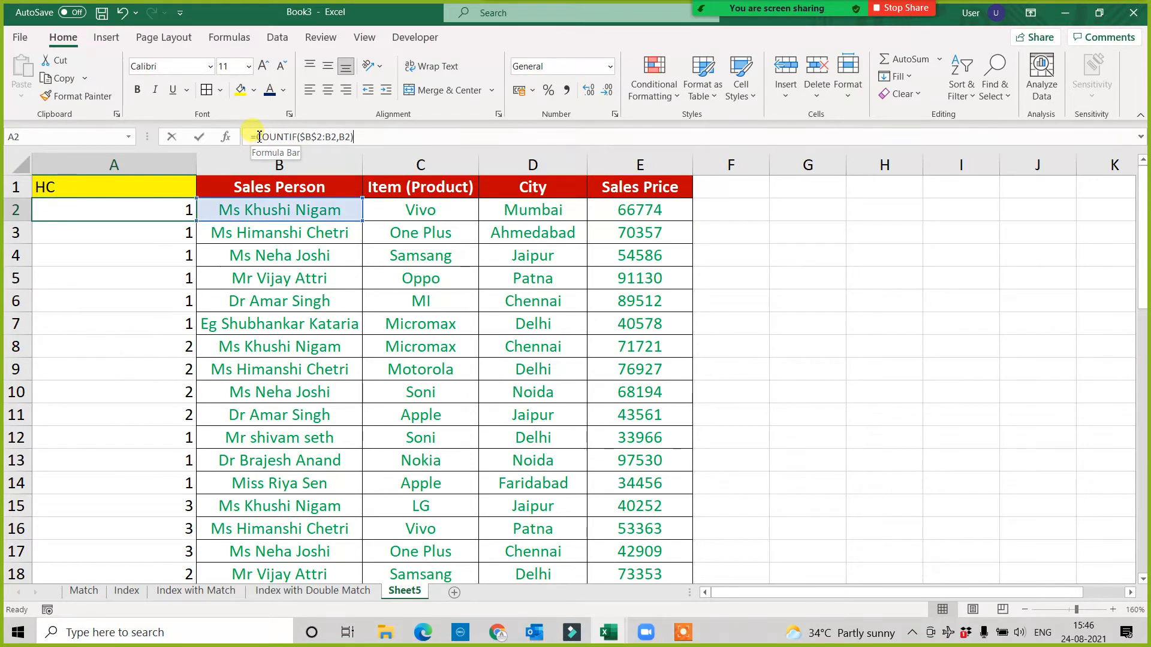
click(267, 215)
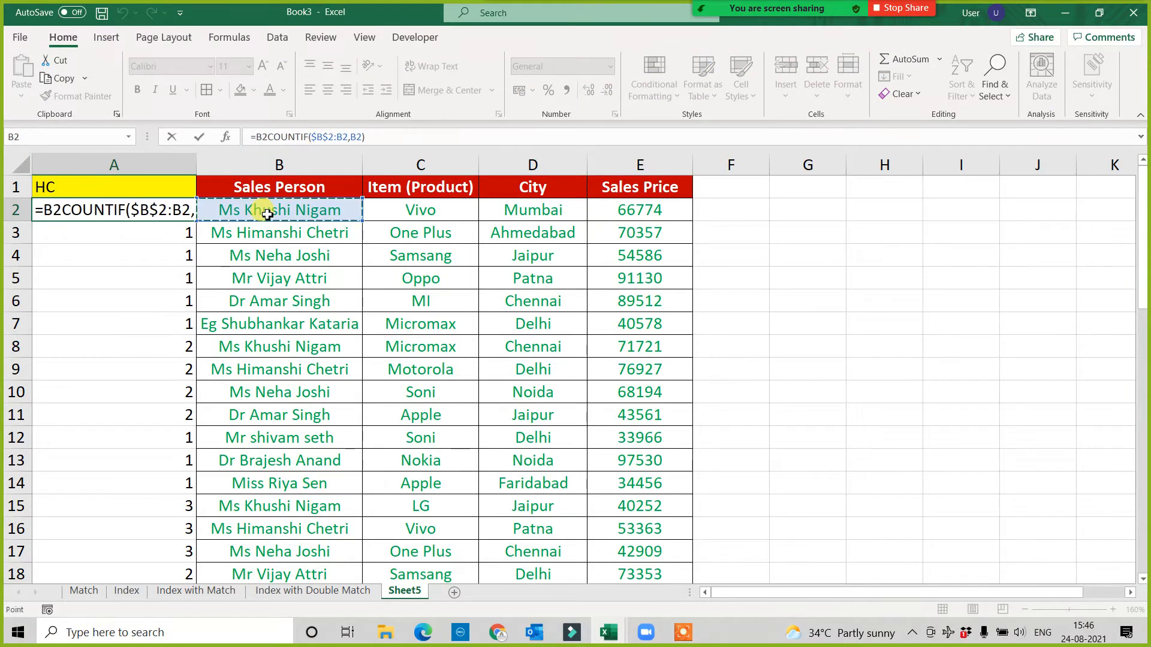
text(&)
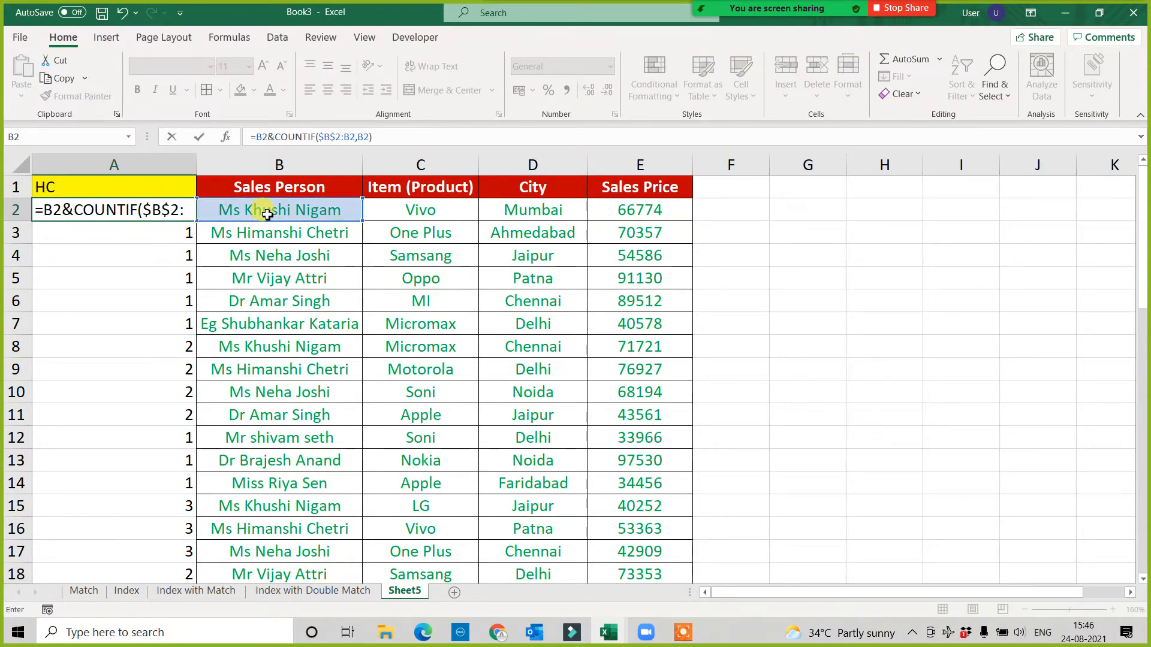
key(Return)
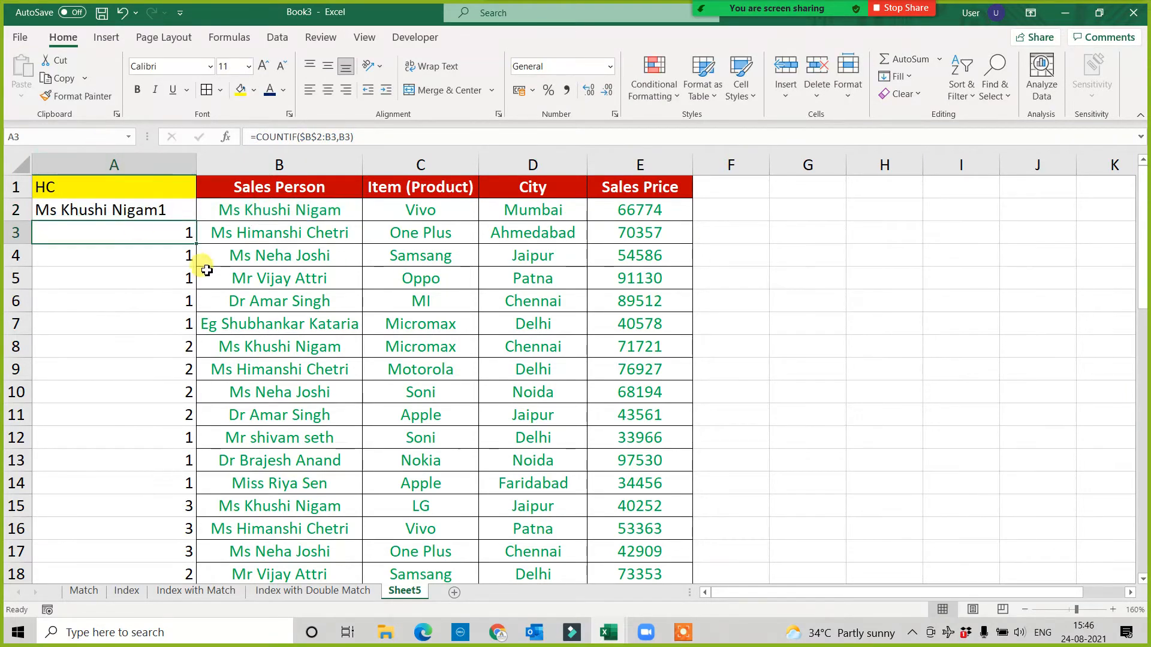
- Fill the combined name-and-count formula from A2 down the whole table and widen column A to fit the longest entries
click(183, 216)
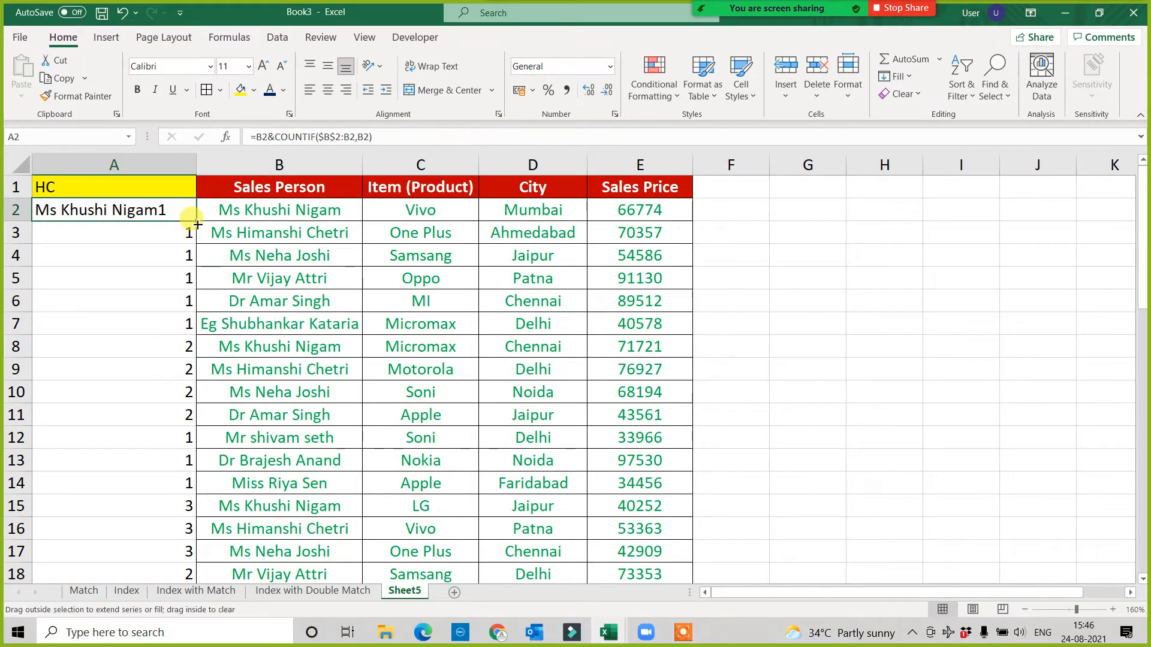
double_click(196, 221)
scroll(233, 408, down, 4)
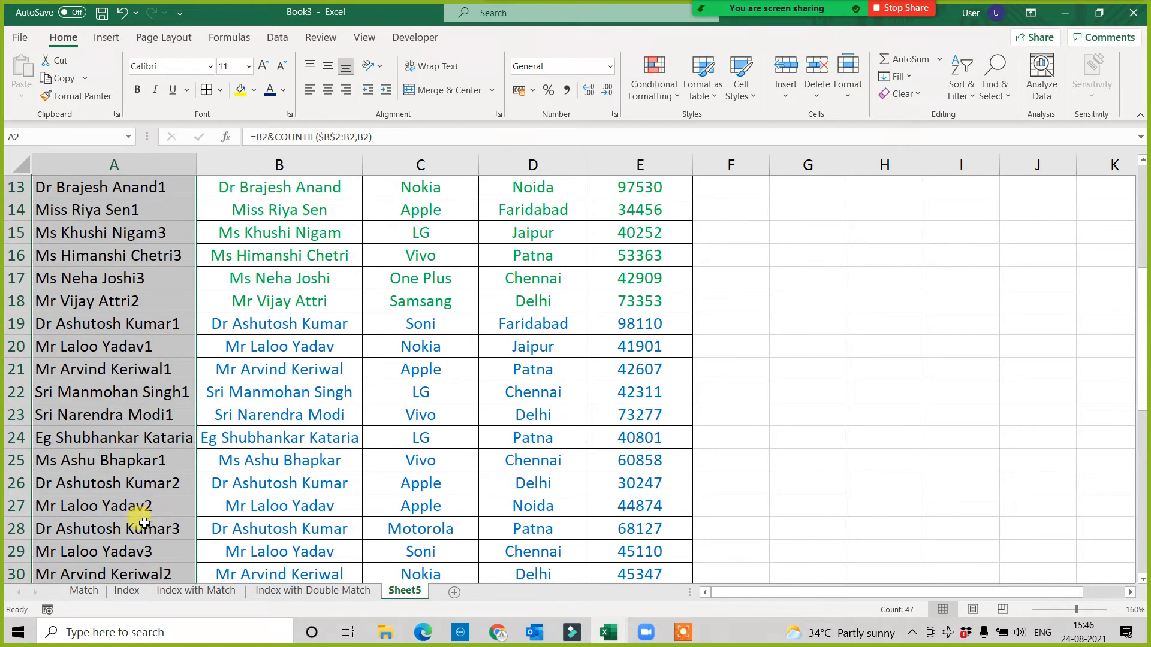
scroll(144, 531, down, 3)
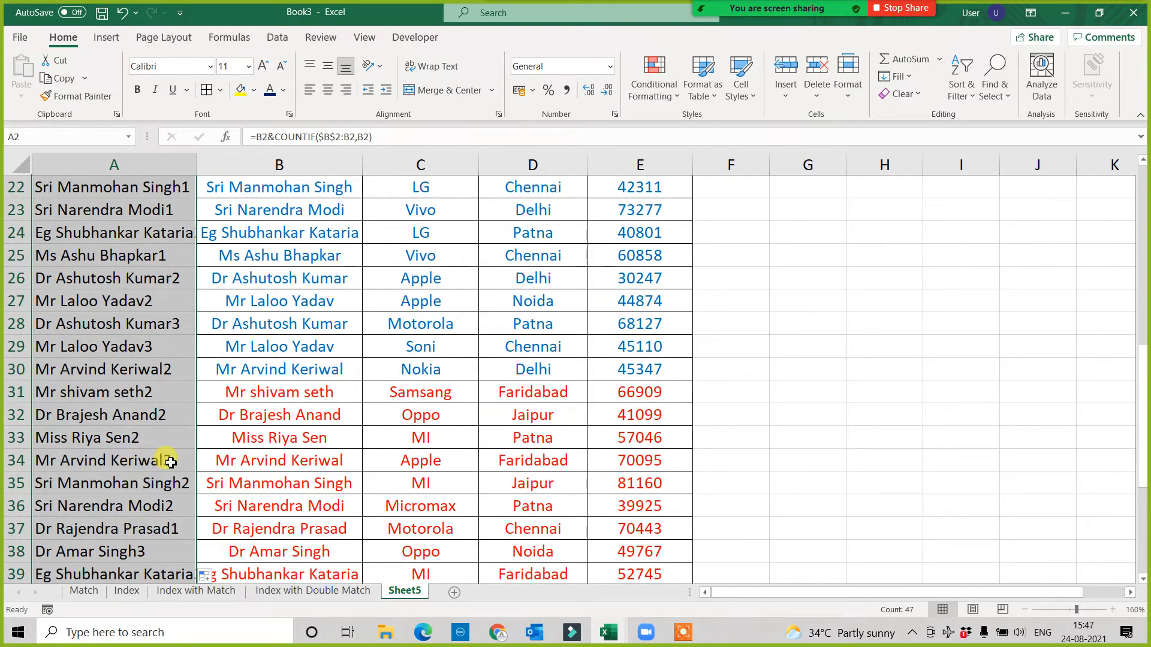
scroll(169, 485, down, 5)
scroll(177, 473, up, 12)
drag(197, 164, 224, 163)
click(120, 210)
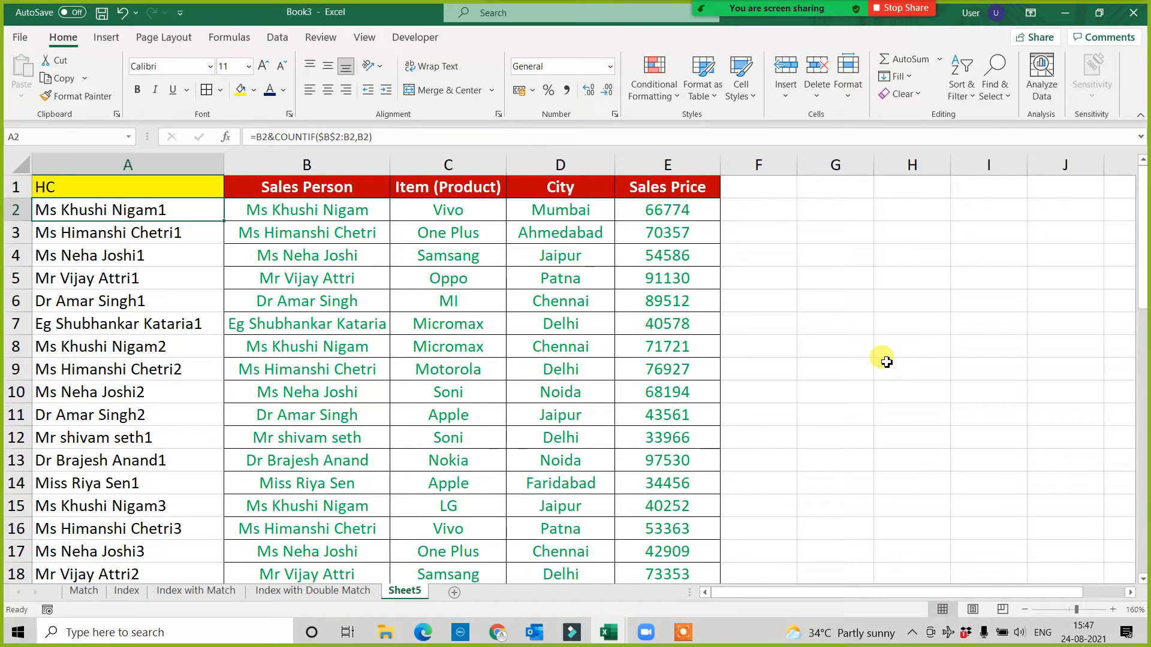
click(306, 184)
ctrl+click(300, 301)
ctrl+click(307, 391)
ctrl+click(297, 479)
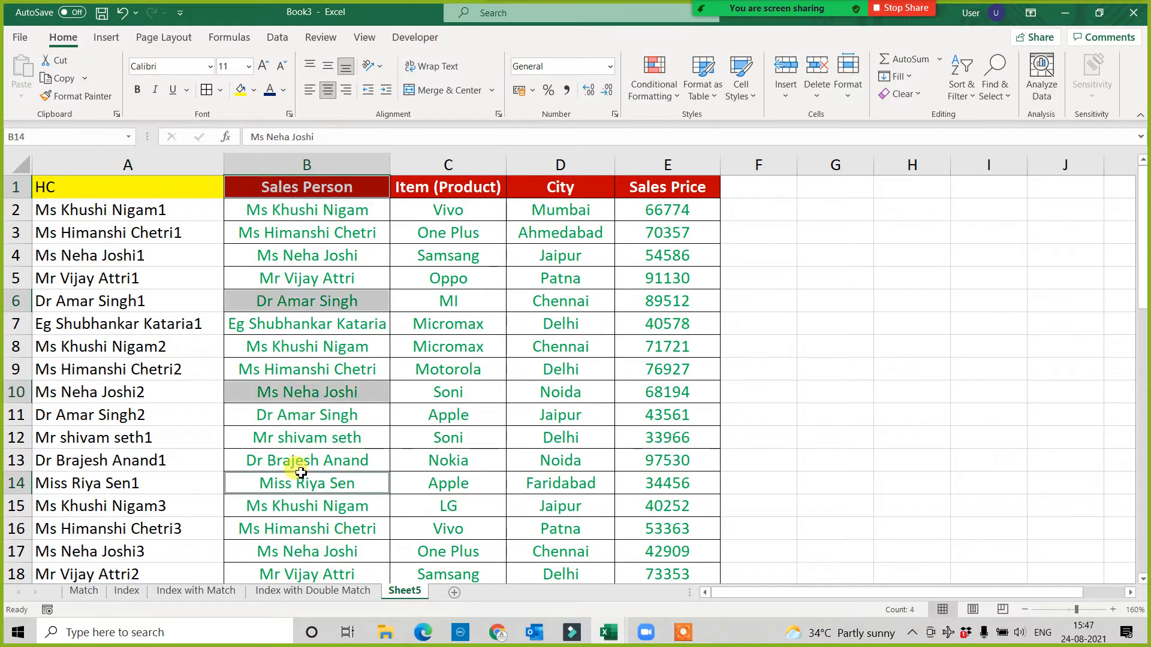
ctrl+click(290, 538)
key(ctrl+c)
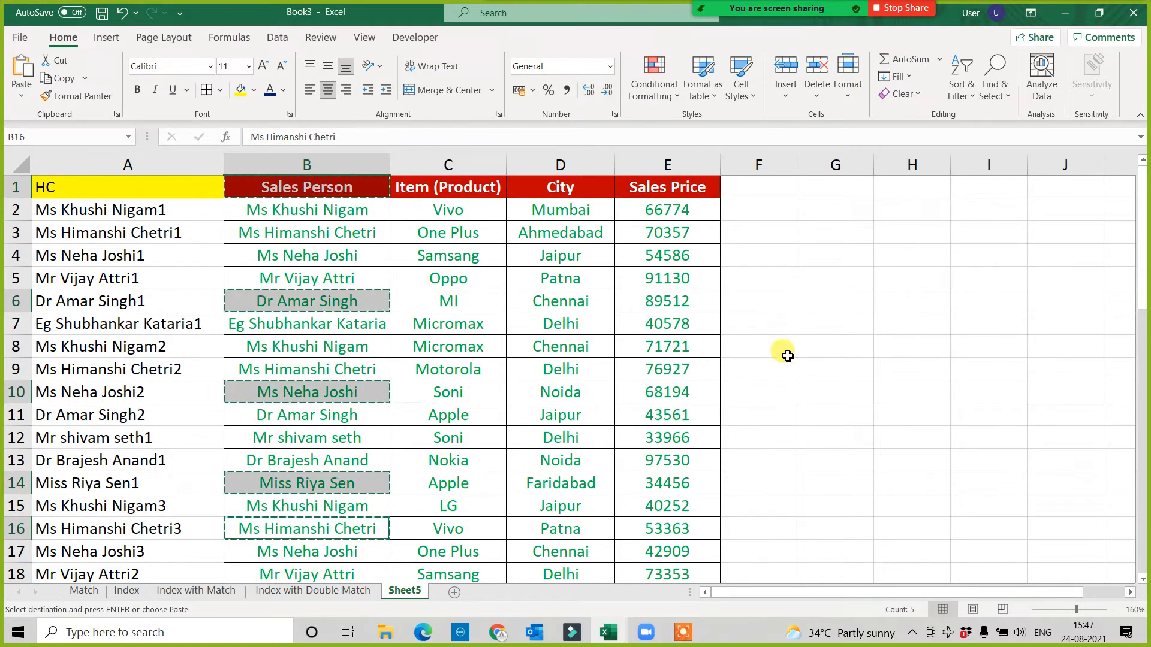
key(Escape)
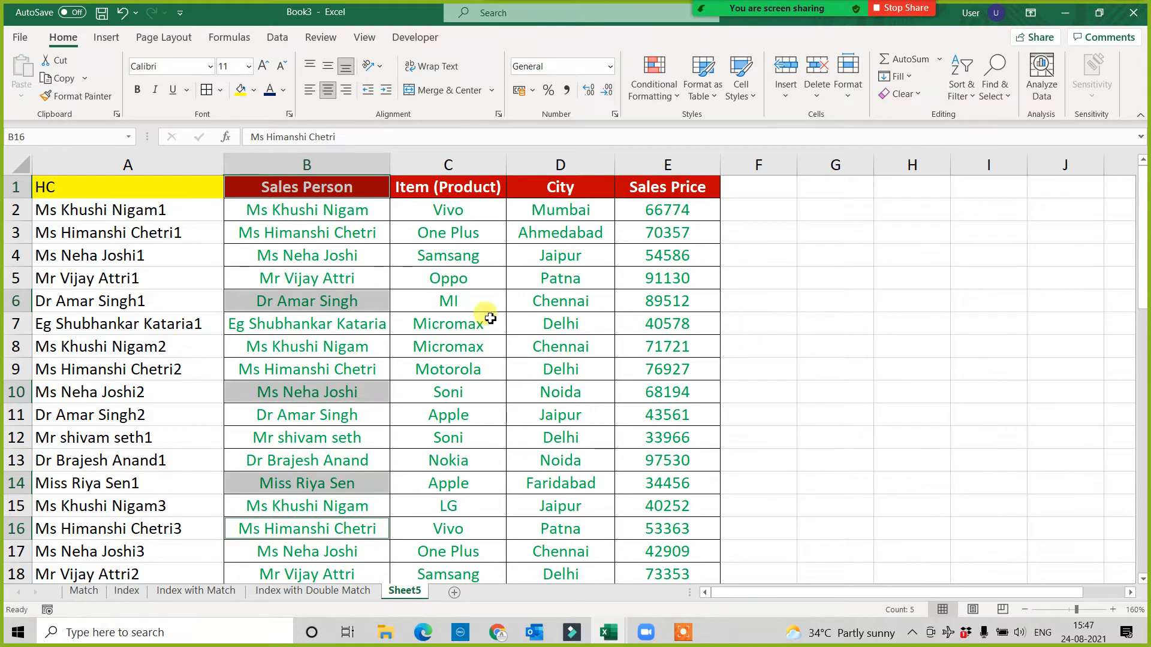
- Copy the salesperson name from cell B2 into G4 and fit column G to its width
click(313, 211)
key(ctrl+c)
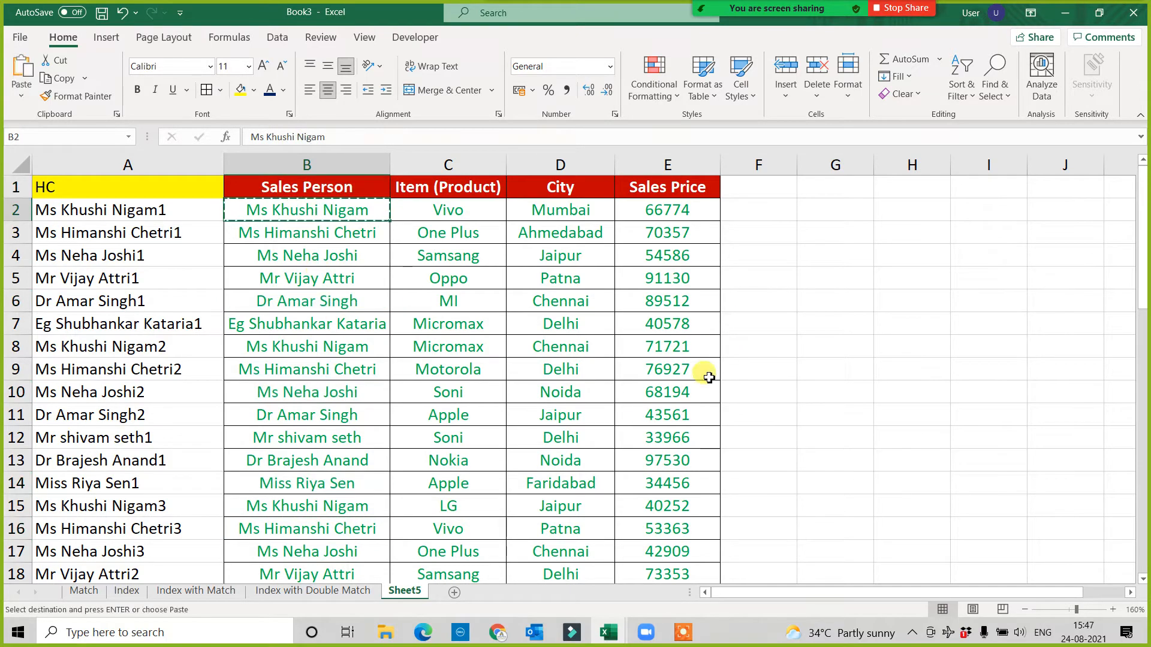
click(809, 259)
key(ctrl+v)
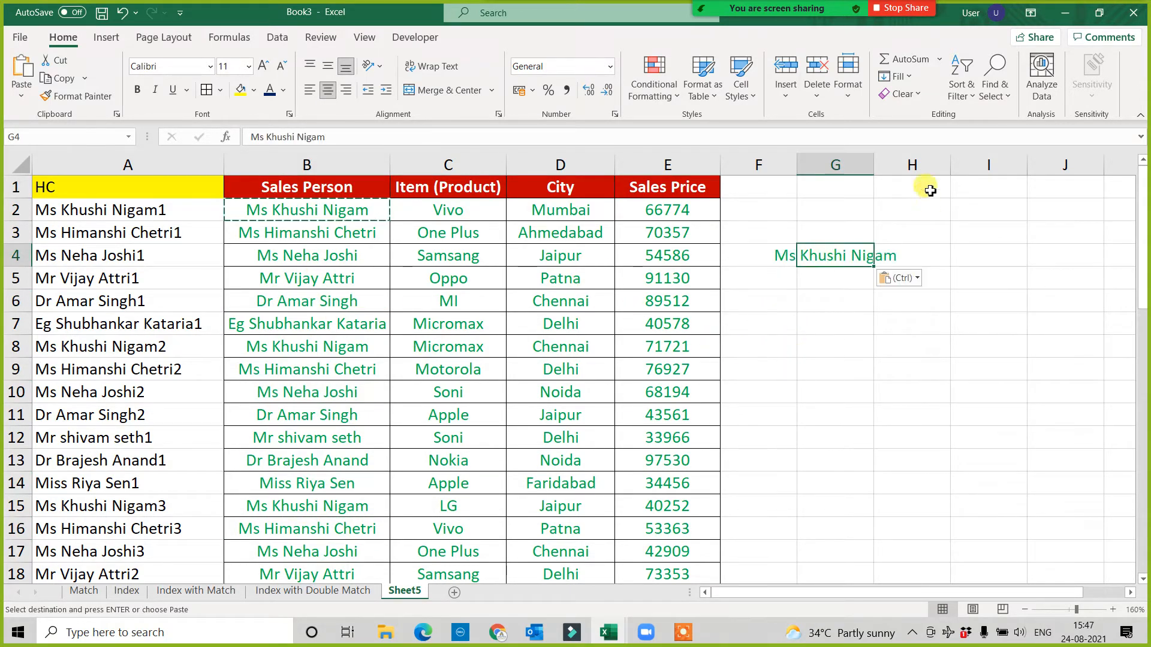
double_click(874, 165)
- Copy the Sales Person header from B1 into G3 above the name, and widen columns G and H
click(297, 186)
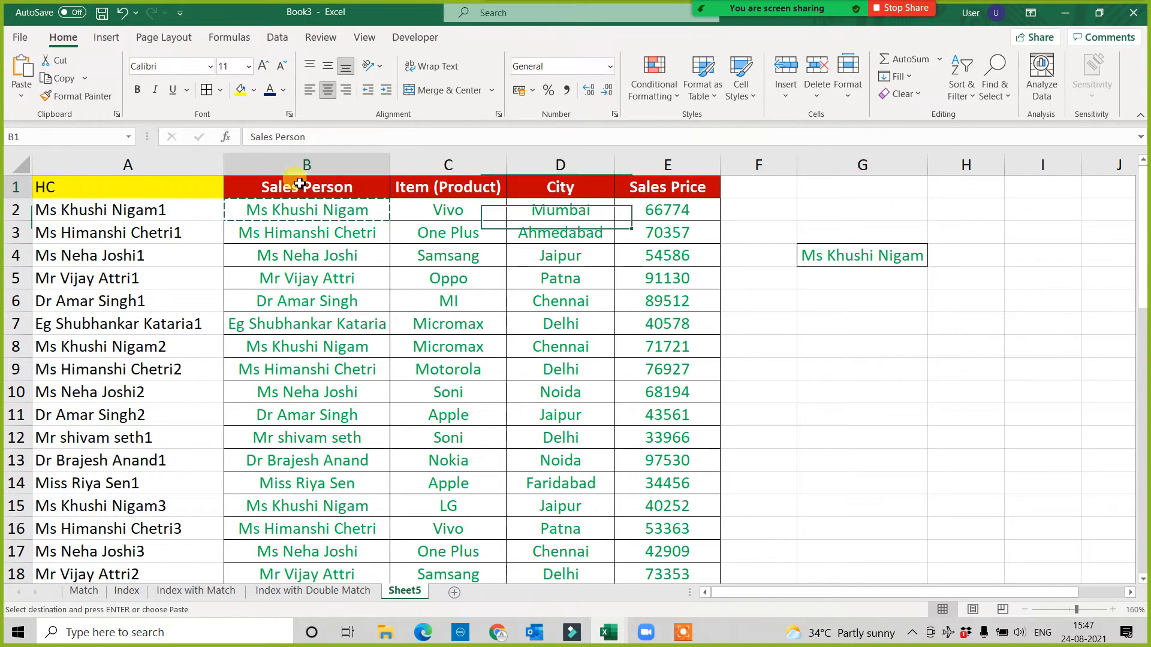
key(ctrl+c)
click(824, 232)
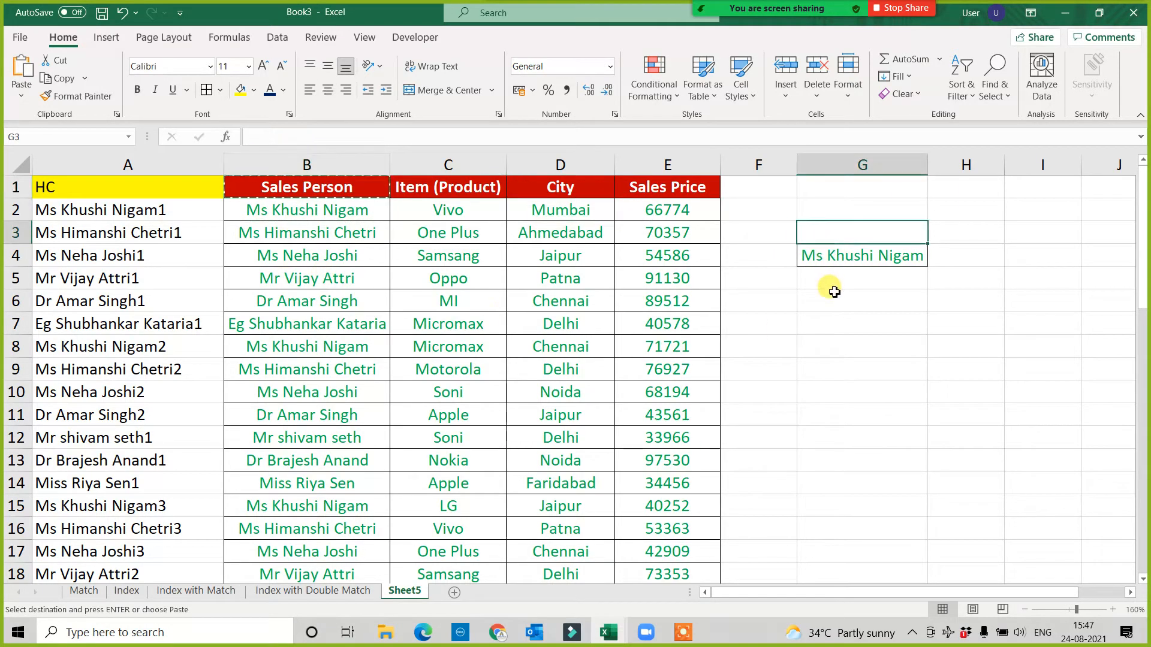
key(ctrl+v)
click(885, 255)
key(Escape)
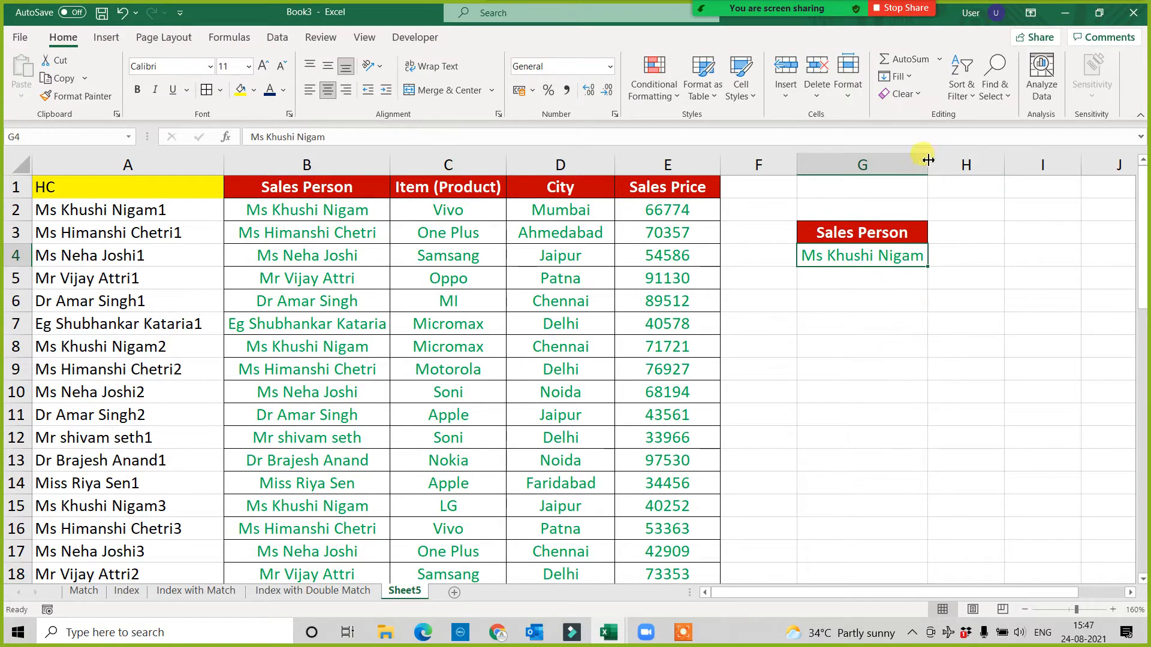
drag(927, 164, 941, 164)
drag(1017, 165, 1065, 164)
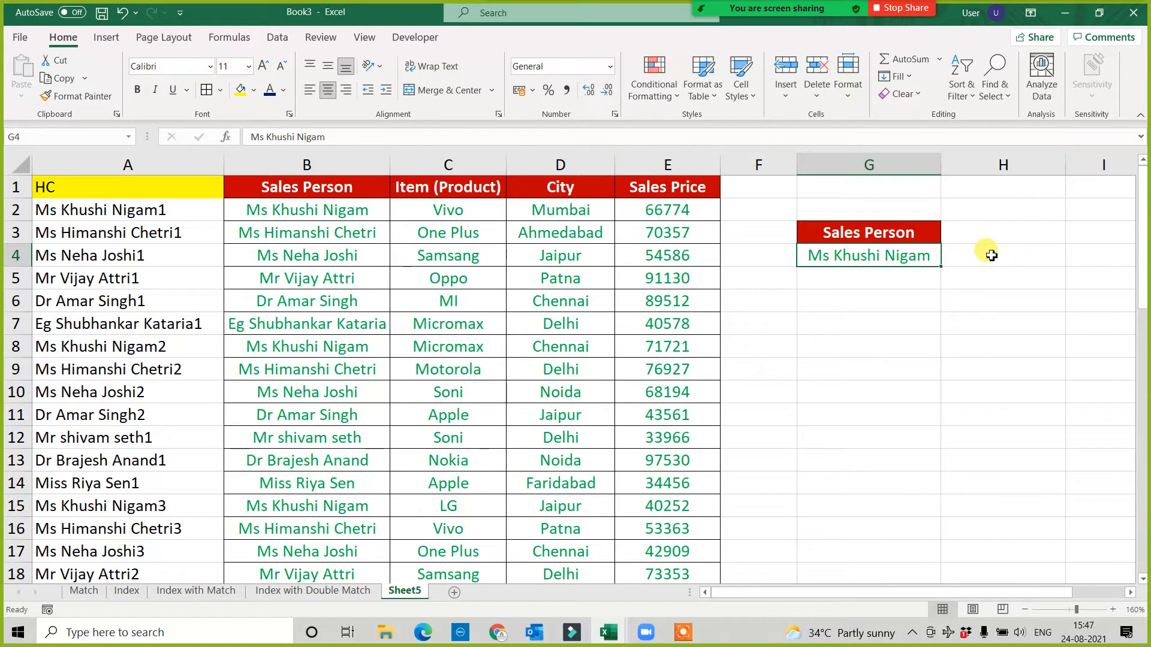
click(992, 255)
click(987, 280)
click(978, 300)
click(980, 321)
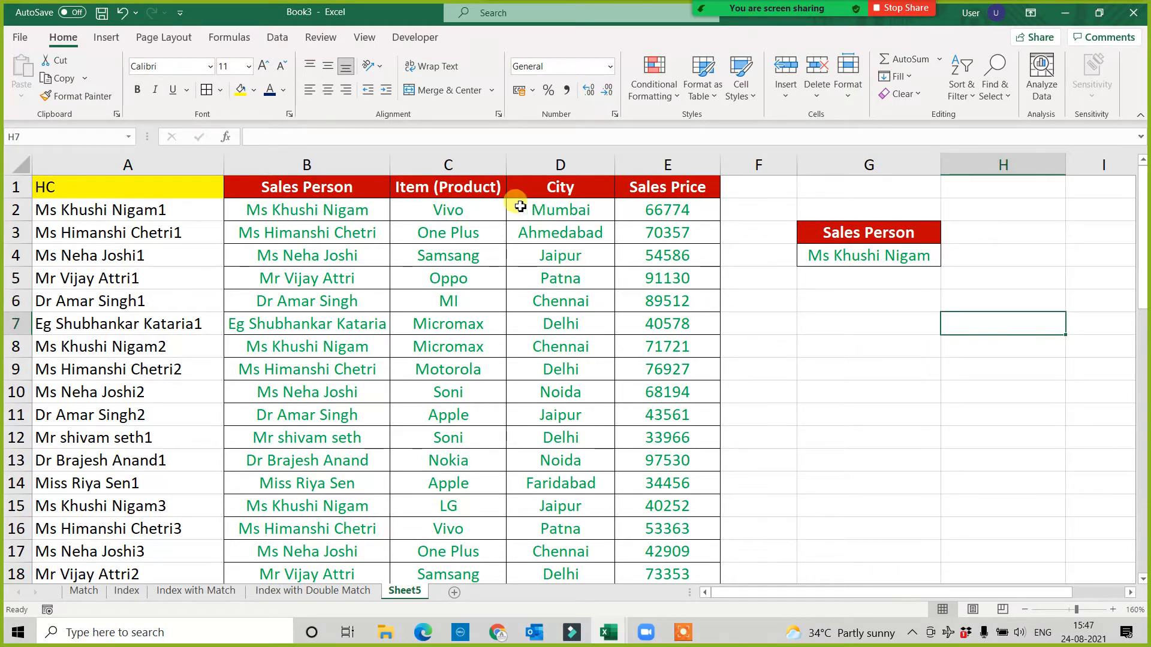
- Copy the Item (Product), City and Sales Price headers from C1:E1 into H3:J3 and widen the columns under City and Sales Price
click(487, 187)
drag(488, 188, 663, 180)
key(ctrl+c)
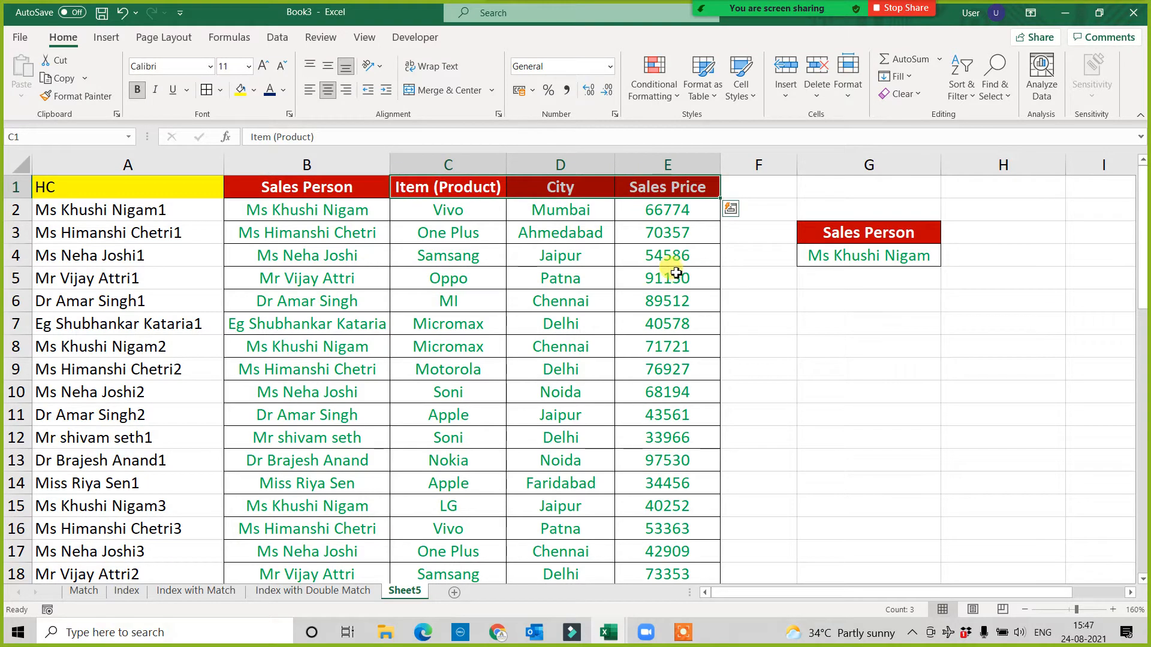
click(976, 231)
key(ctrl+v)
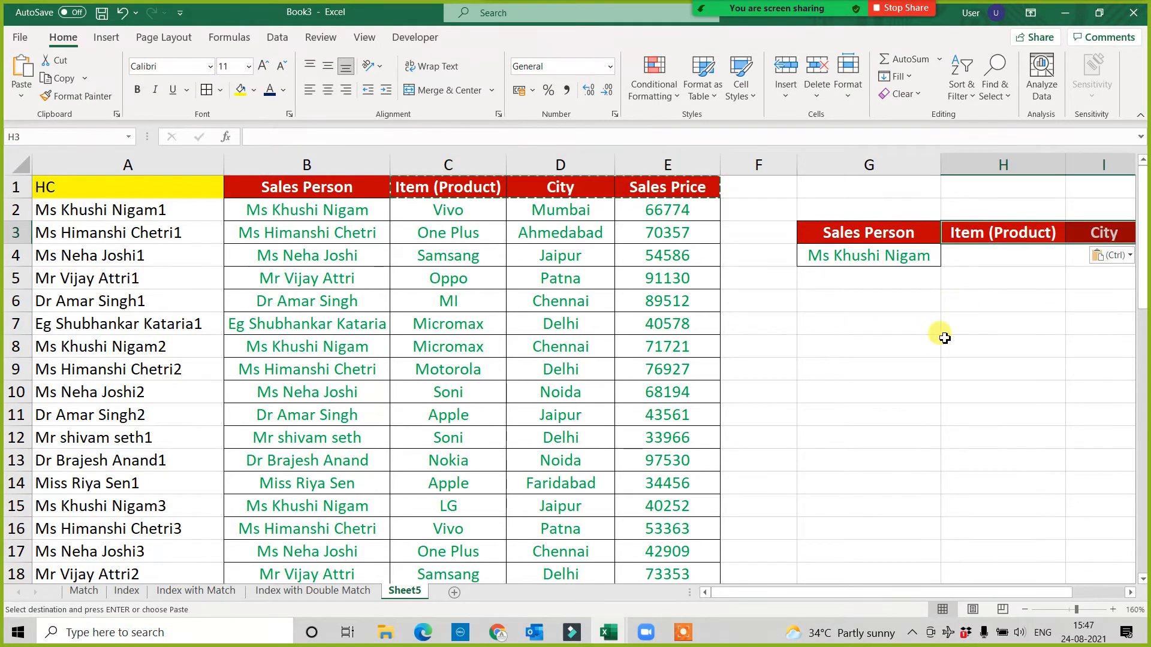
ctrl+scroll(826, 409, down, 2)
click(754, 422)
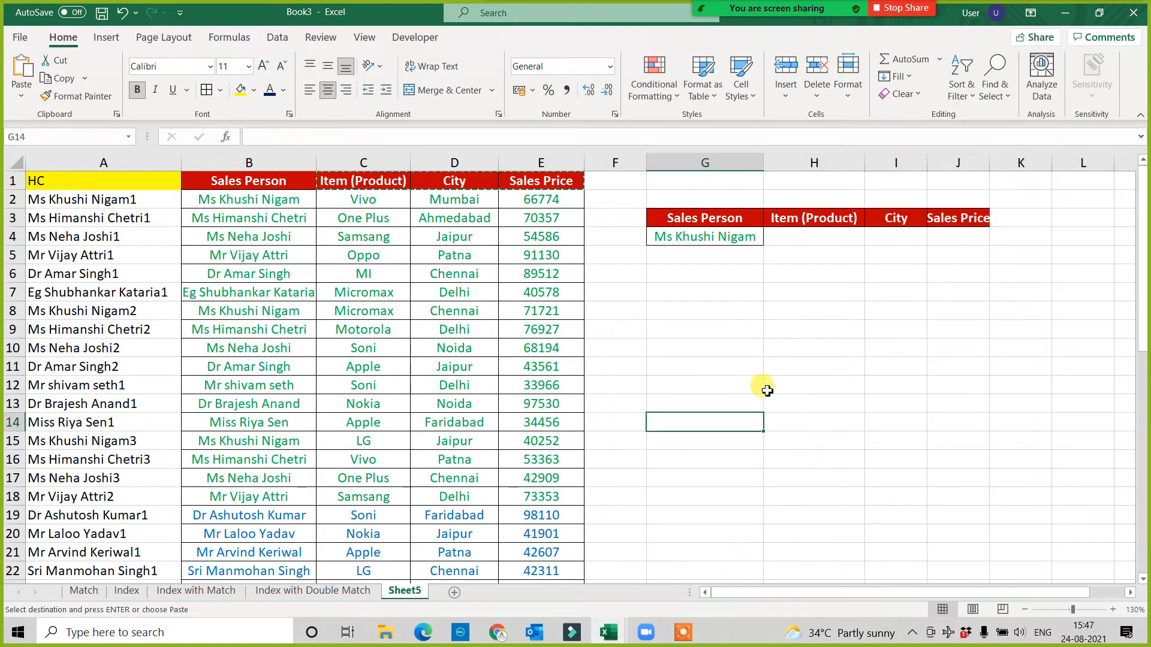
drag(928, 163, 1049, 161)
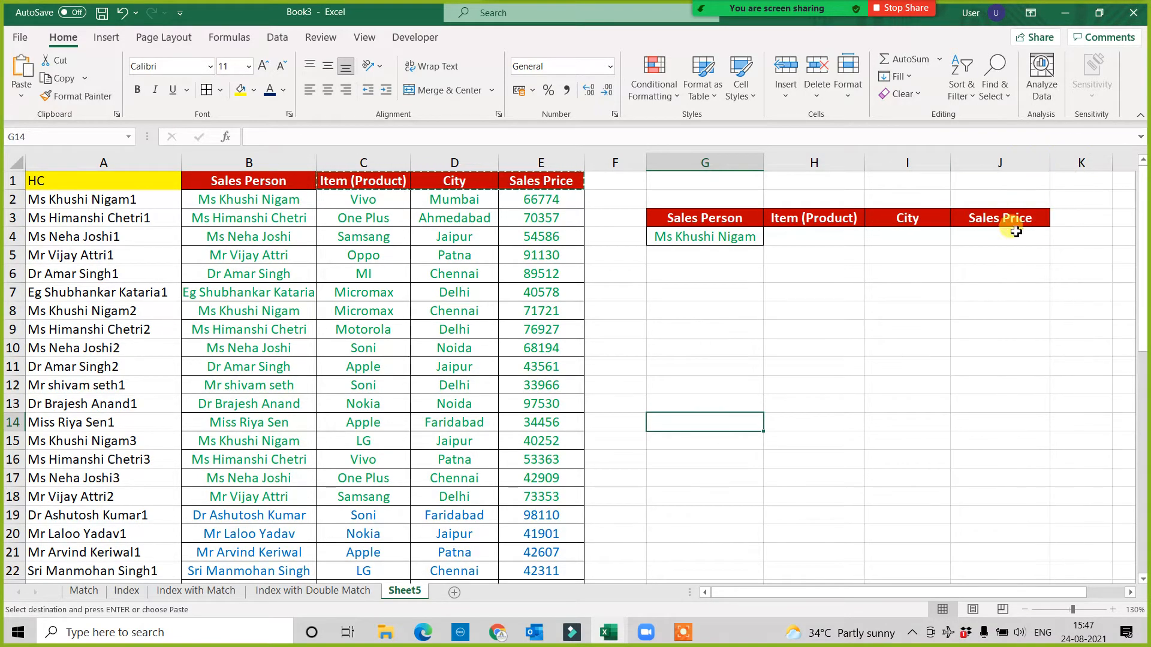
click(696, 240)
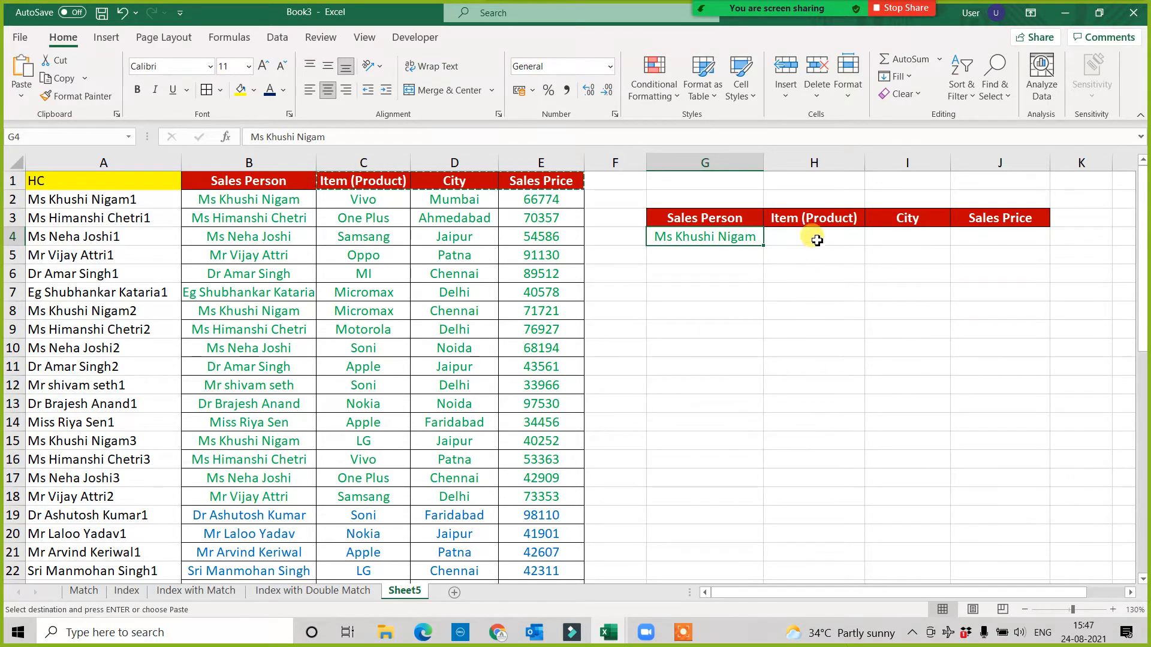
drag(817, 236, 1016, 306)
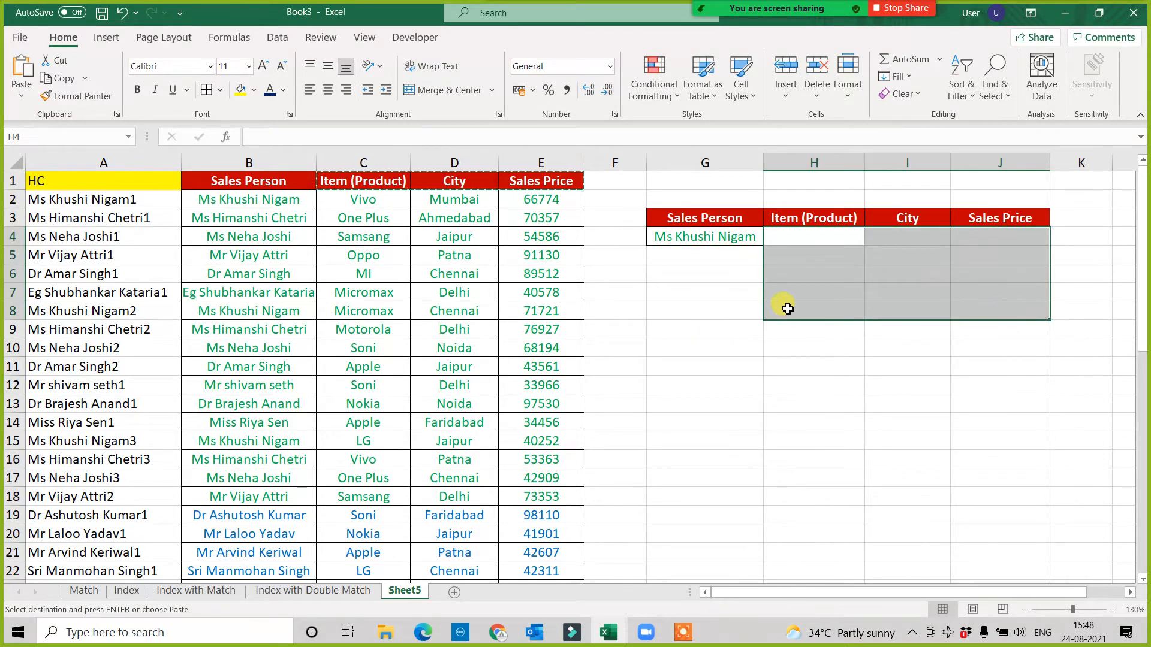
drag(817, 236, 810, 322)
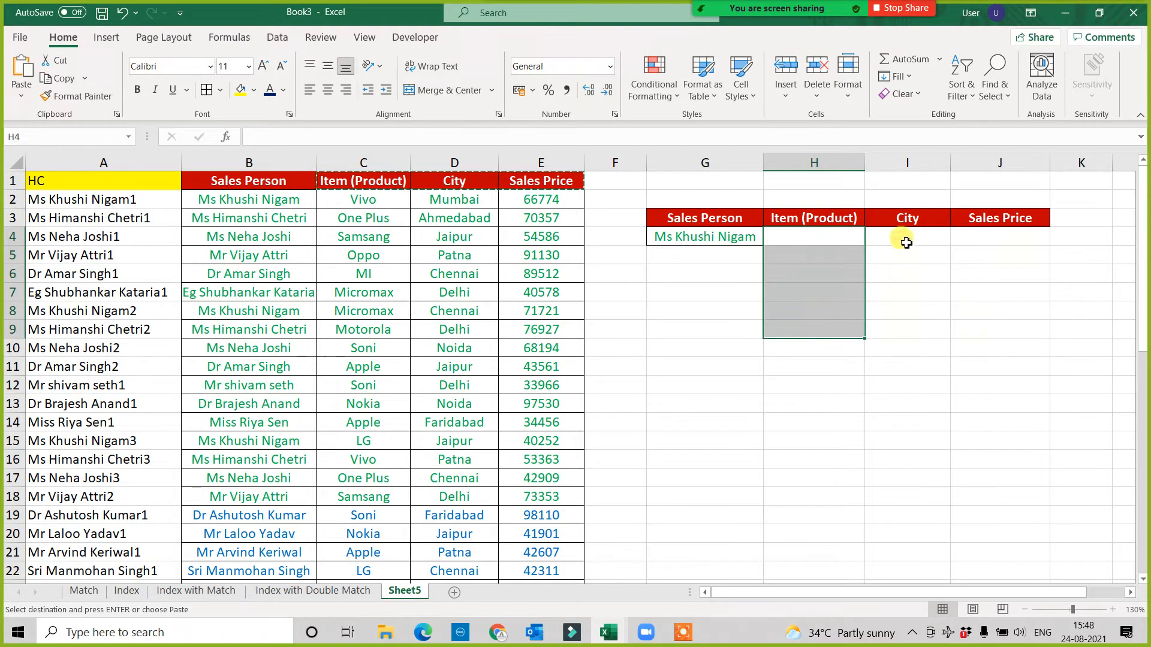
drag(905, 236, 905, 349)
drag(985, 240, 1004, 330)
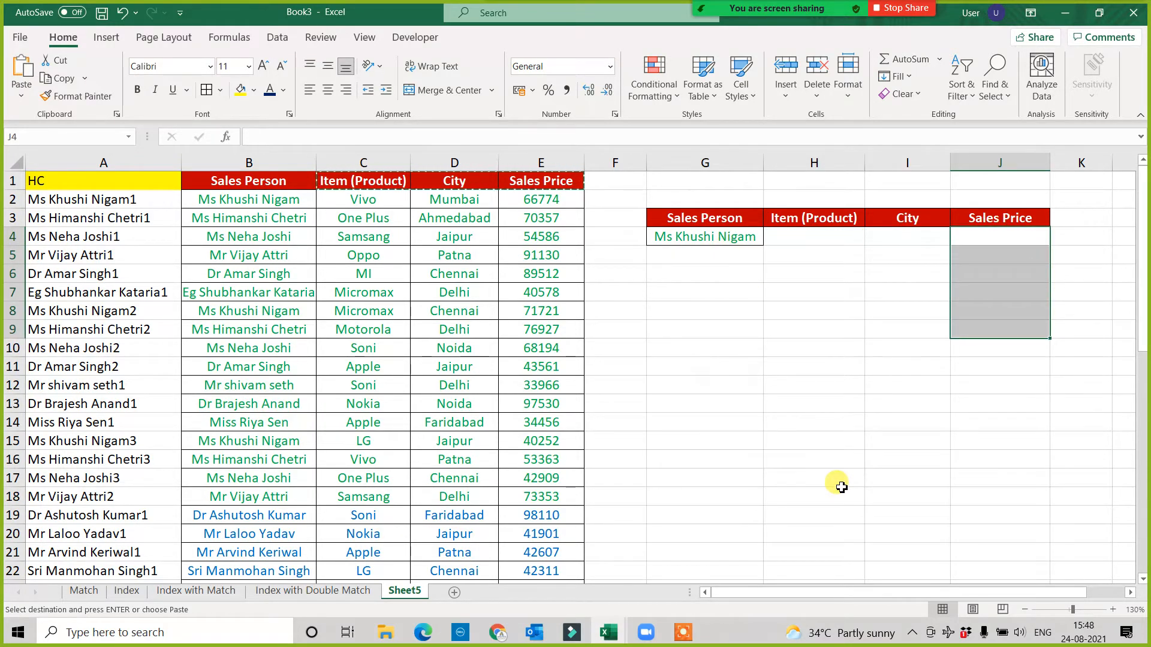
click(751, 459)
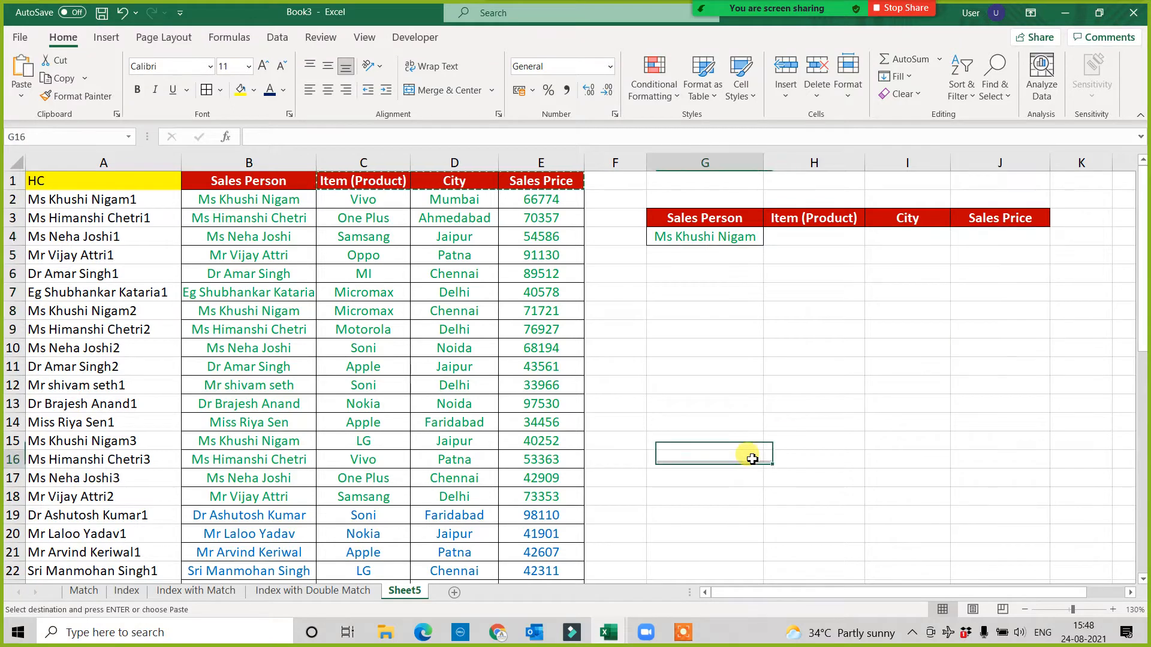
- Try looking up the product for the name in G4 by entering =VLOOKUP(G4,$B$1:$E$15,2,0) in H4, and check the result
click(796, 234)
text(=vl)
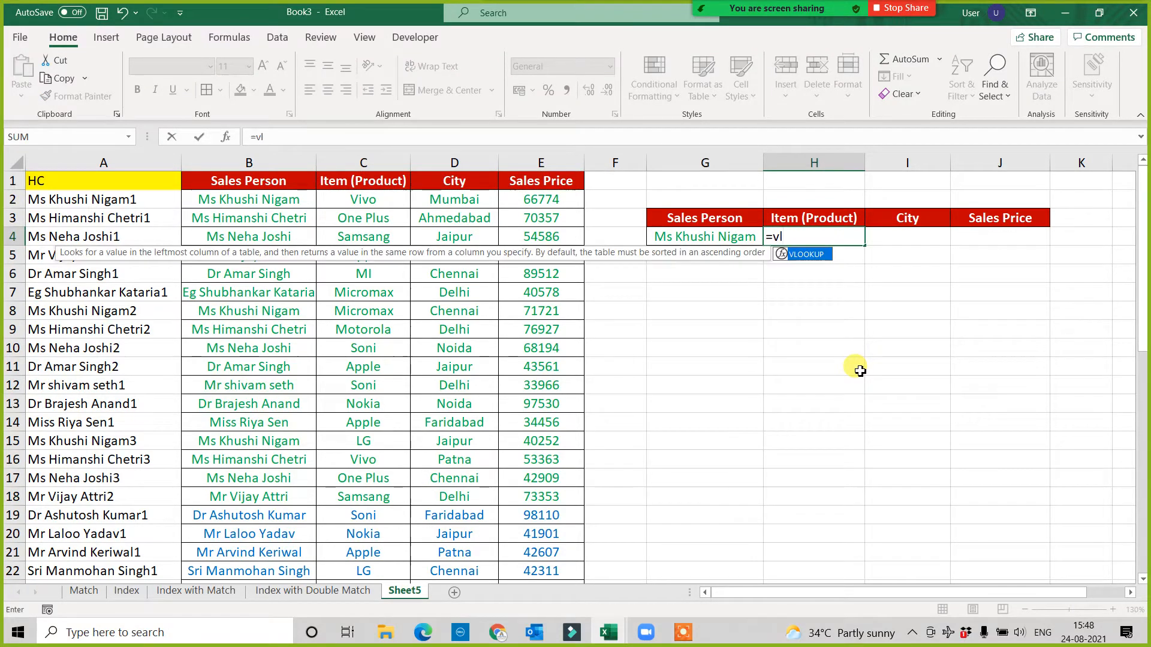
key(Tab)
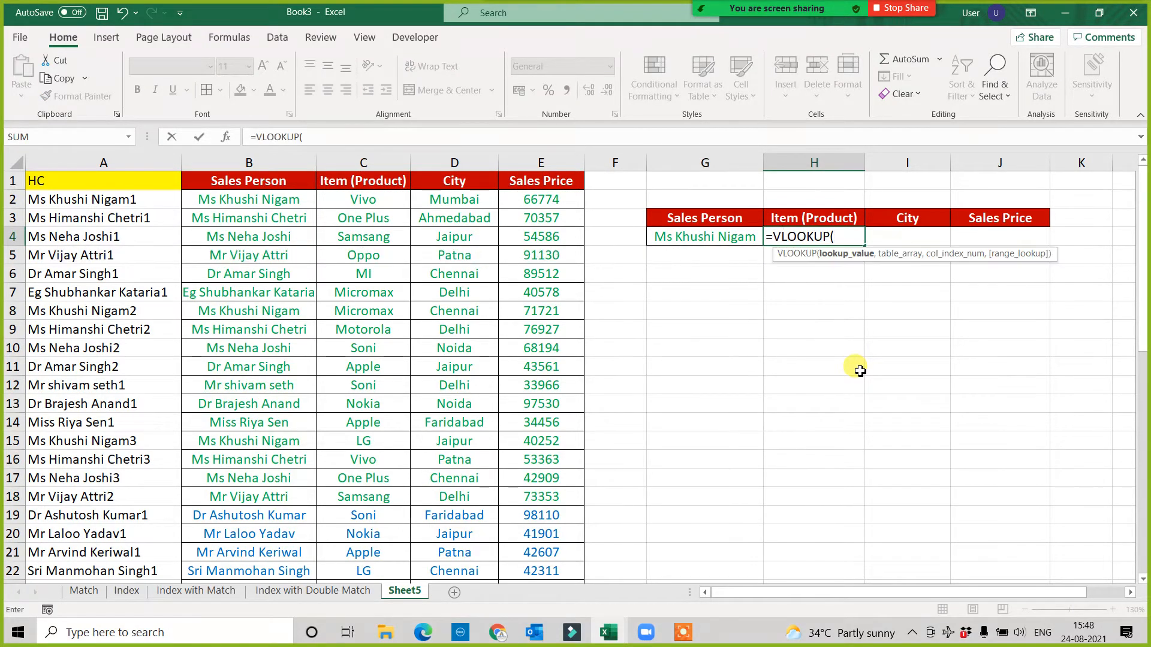
key(Left)
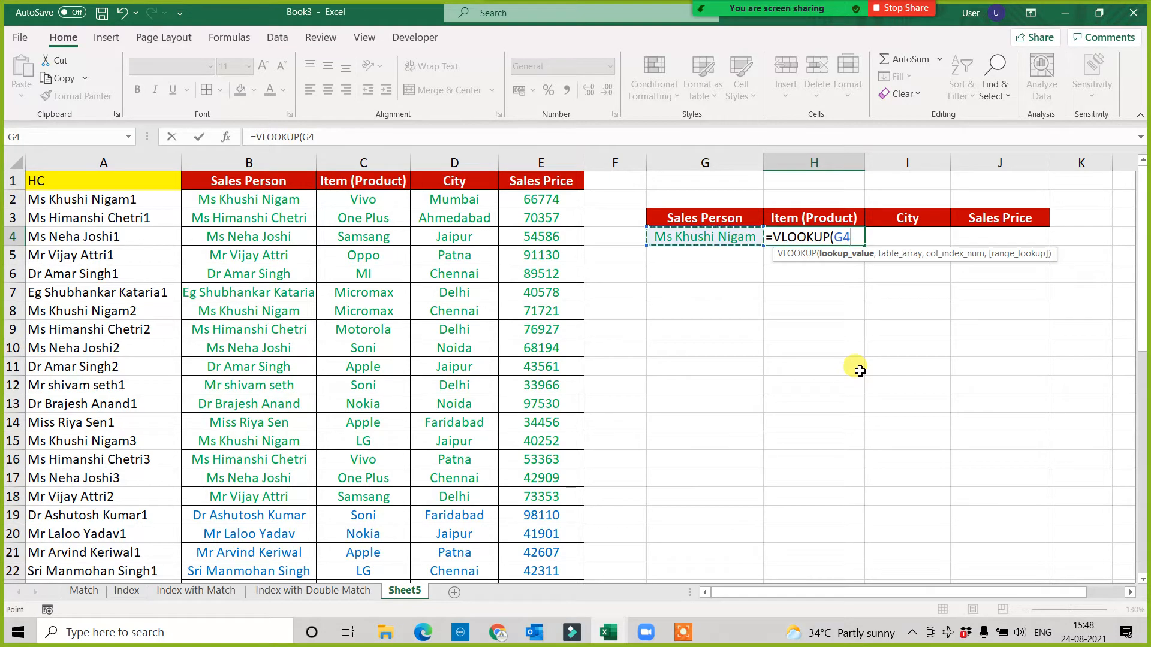
text(,)
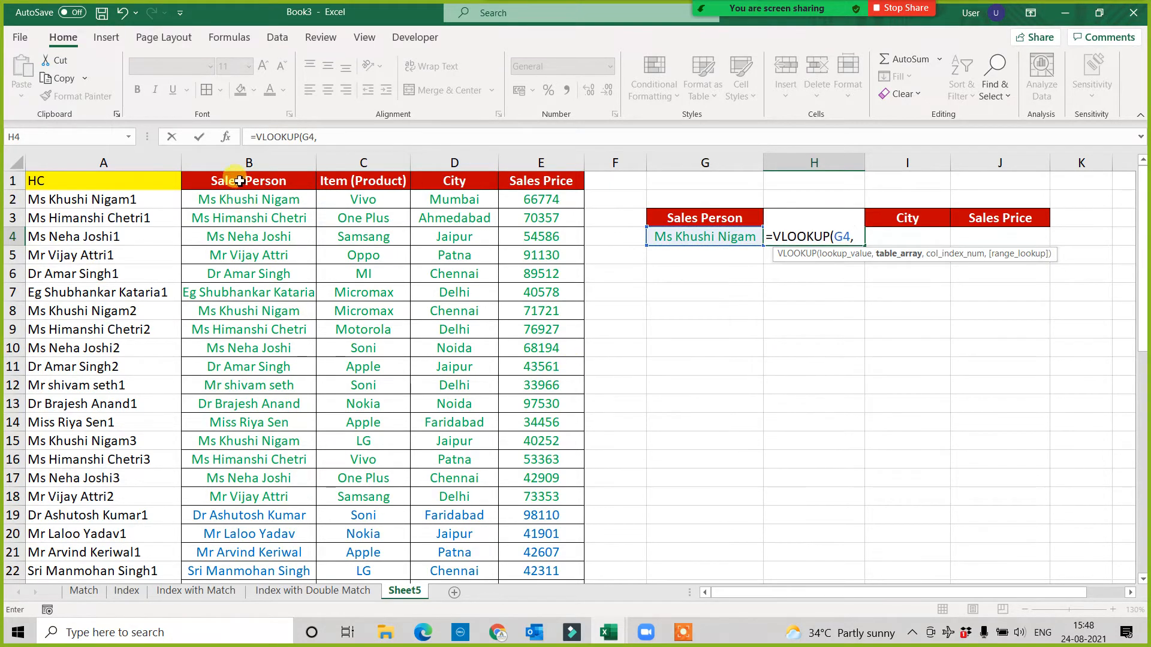
drag(240, 181, 531, 443)
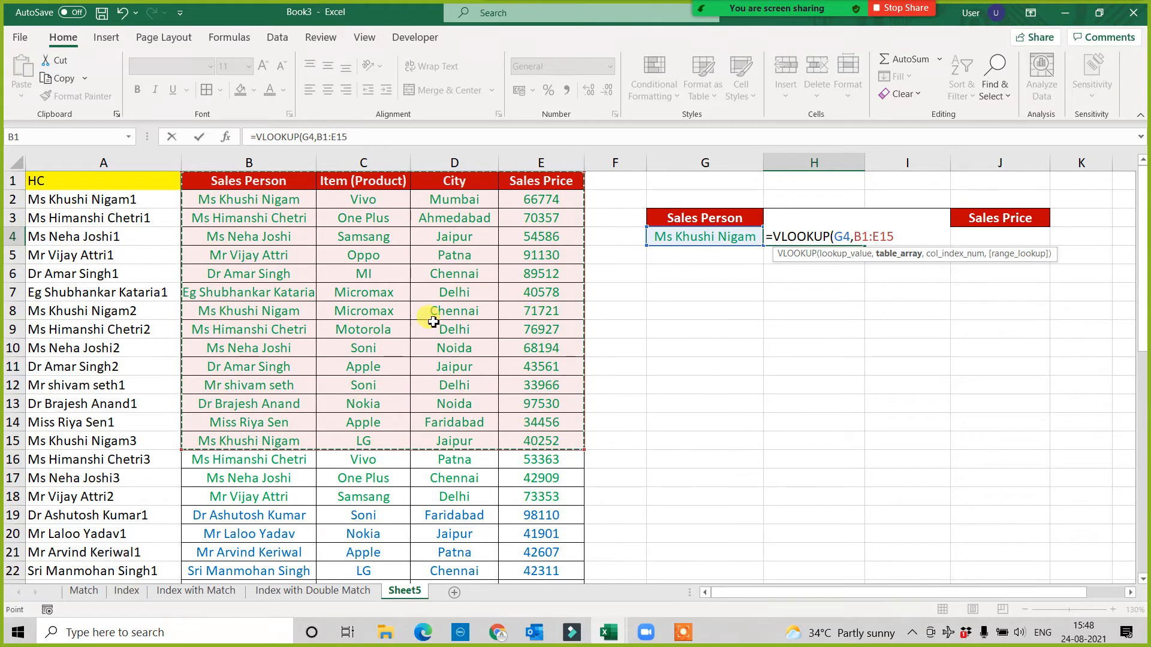
key(F4)
text(,)
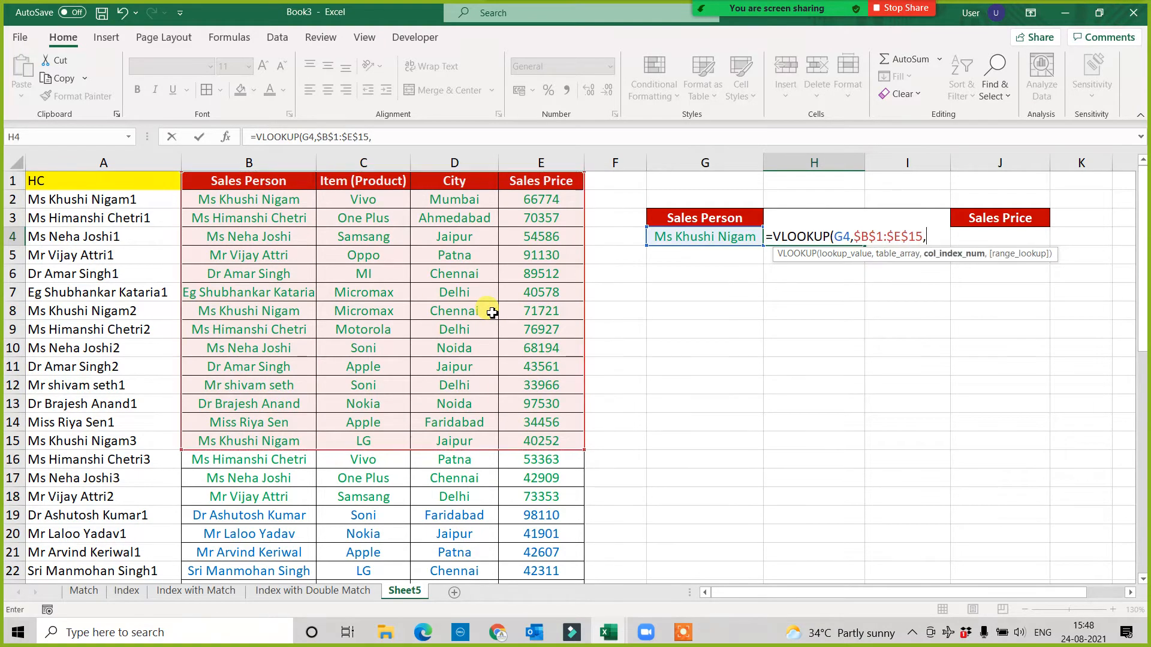
text(2,0))
key(Return)
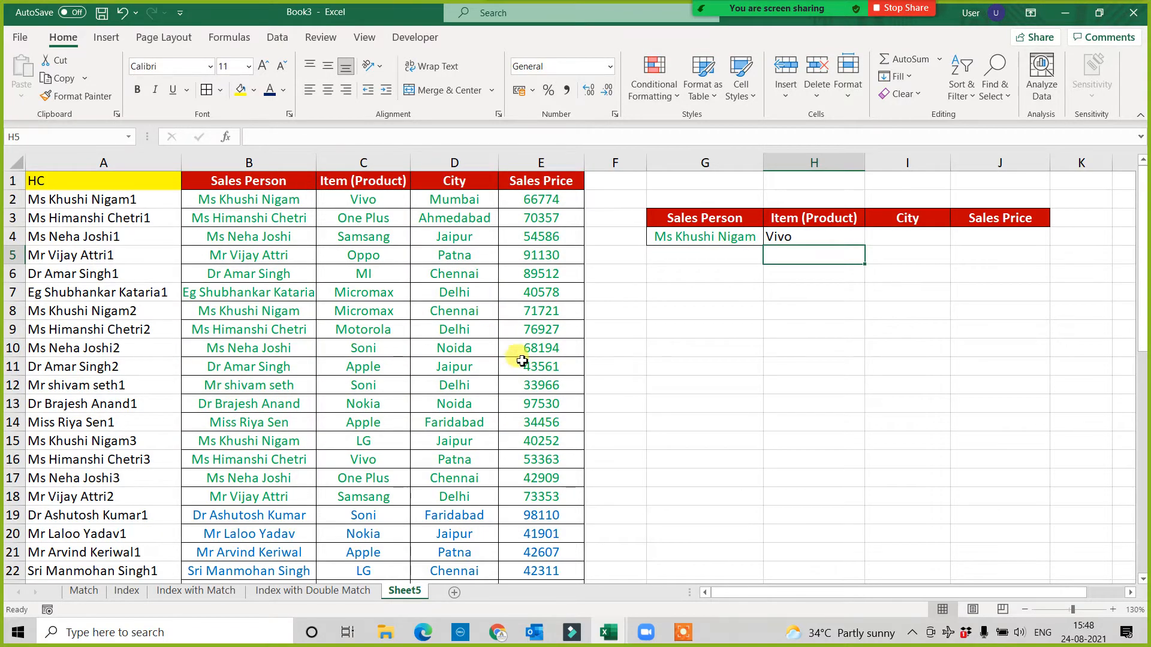
click(824, 236)
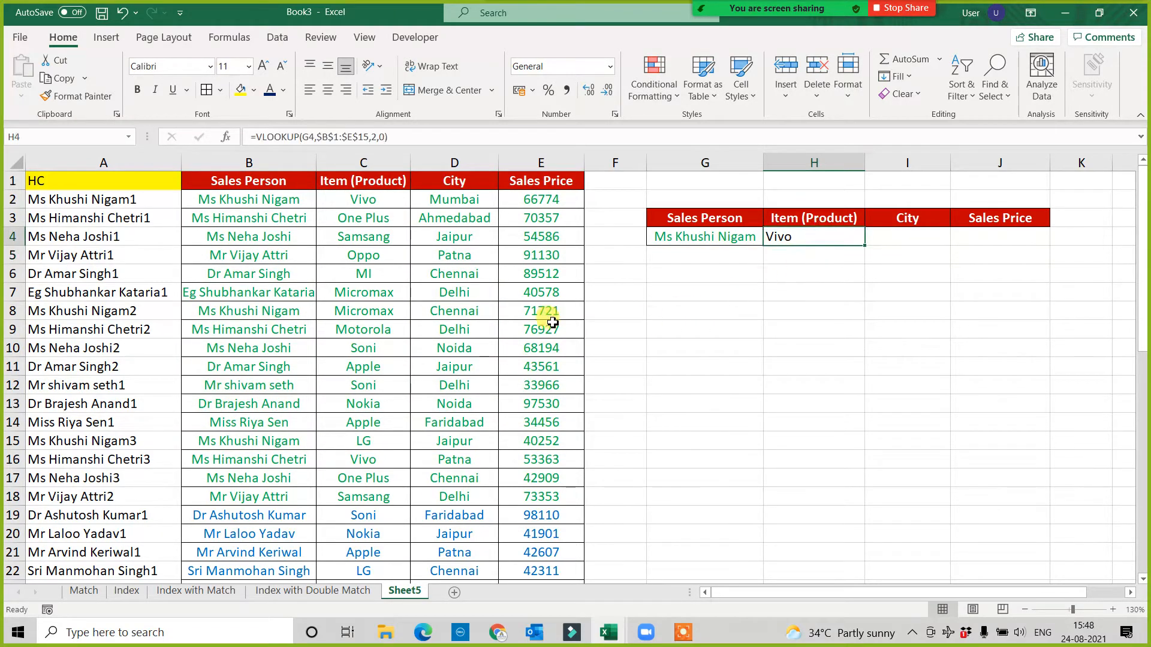
click(727, 236)
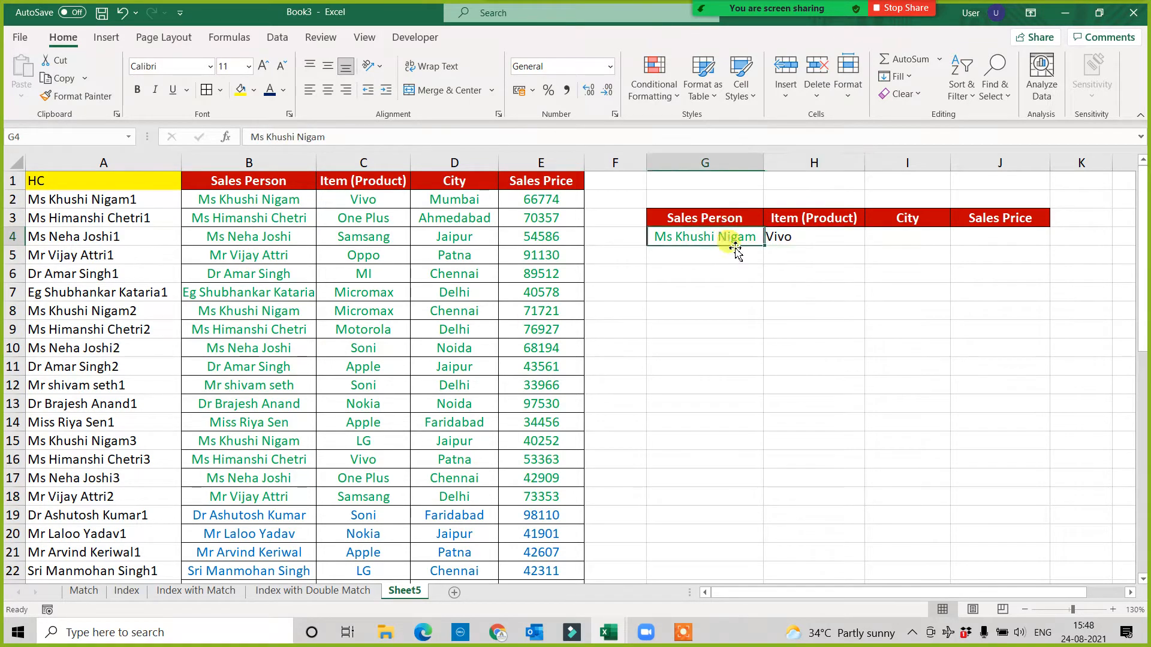
- Clear the formula in H4 and start a new VLOOKUP there with G4 as the lookup value
click(798, 236)
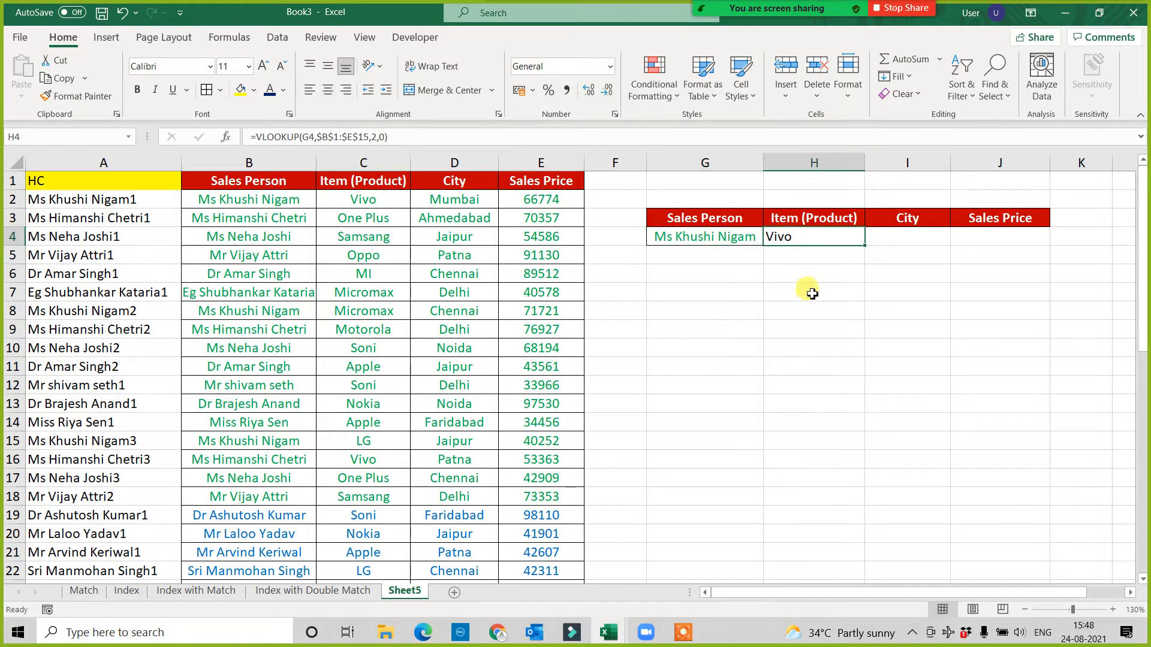
key(Delete)
text(=)
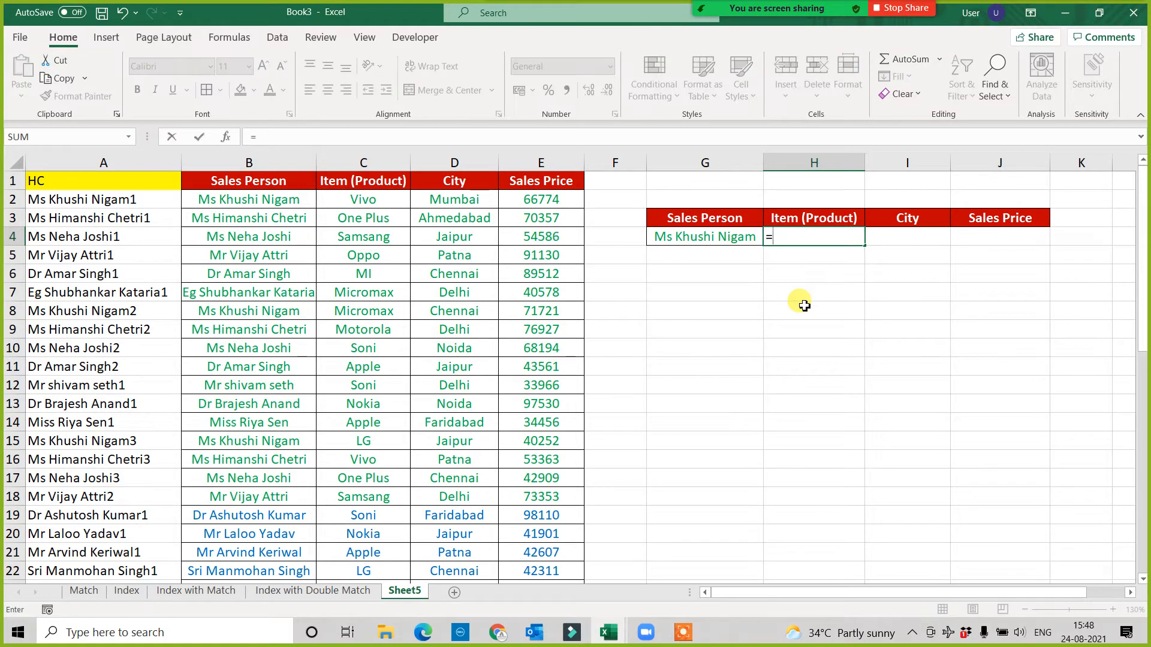
text(VLOOKUP()
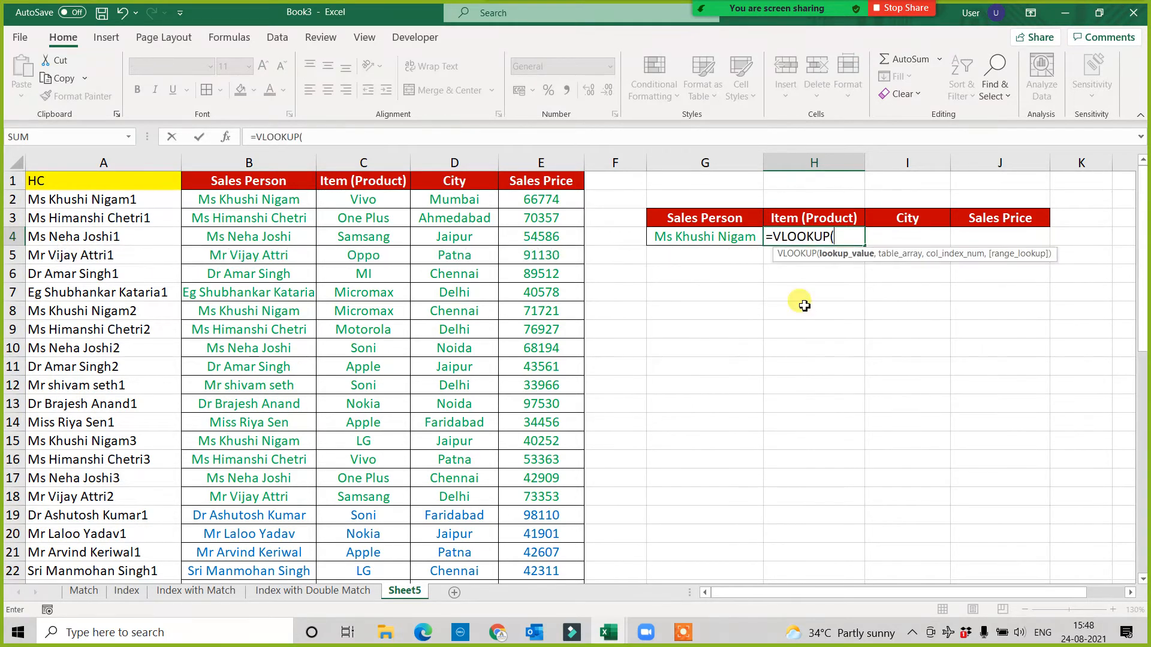
click(732, 238)
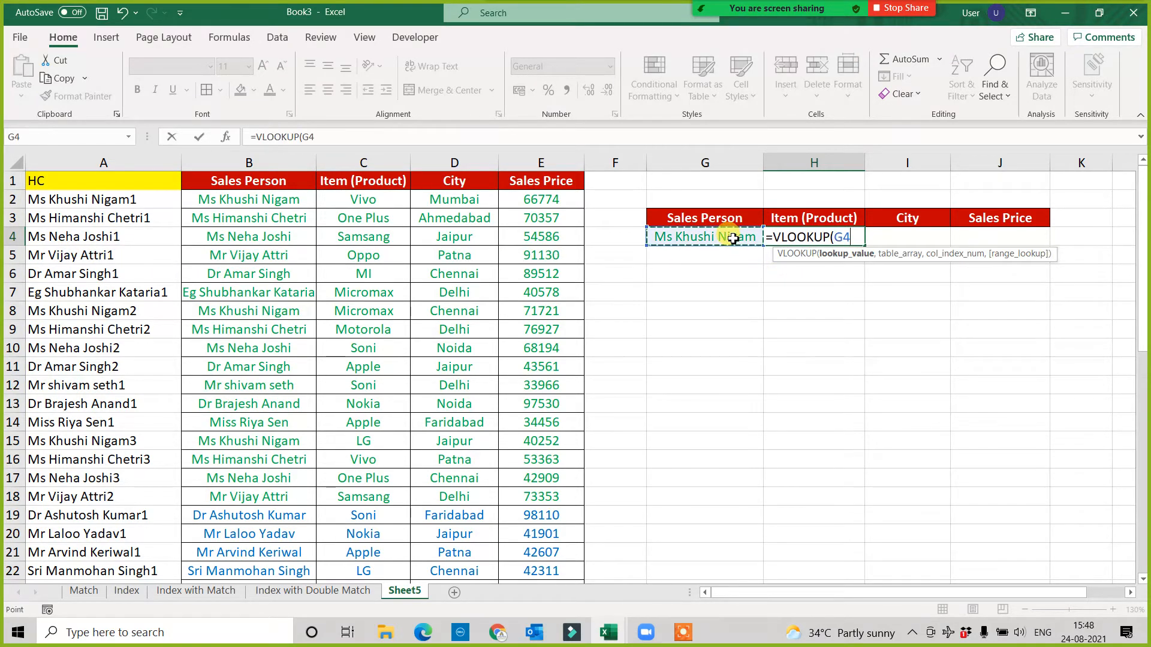
text(,)
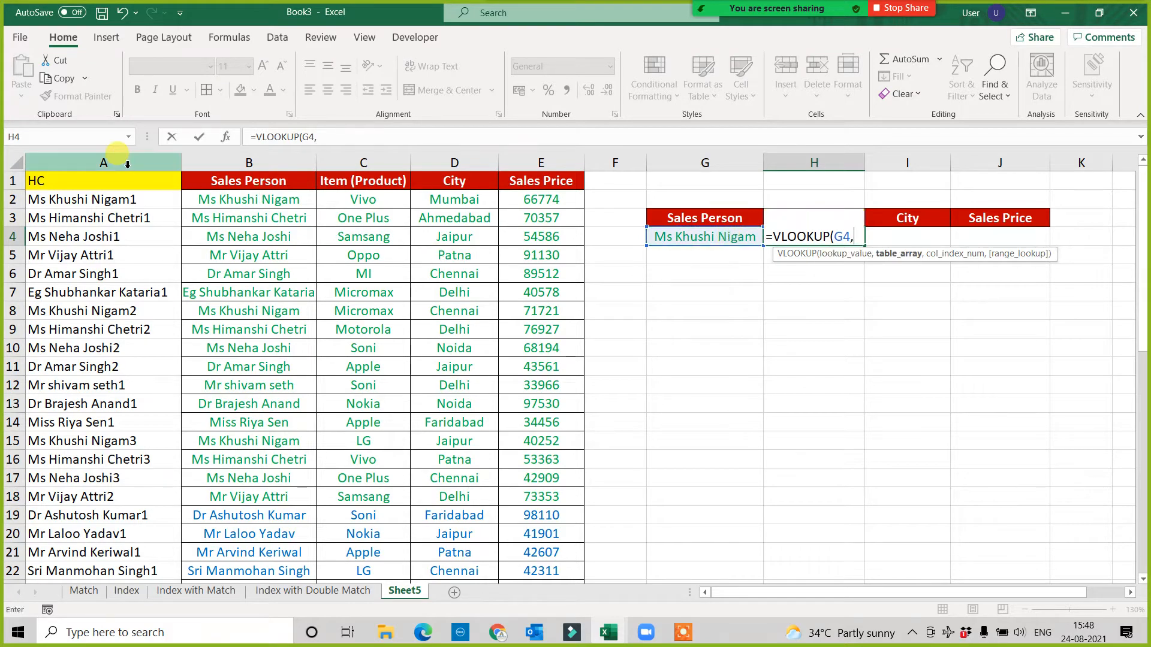
- Complete the H4 lookup with the whole table including HC as the absolute range $A$1:$E$48, column index 3 and exact match 0
click(123, 179)
key(shift+Right)
key(shift+Right)
key(shift+Right)
key(shift+Right)
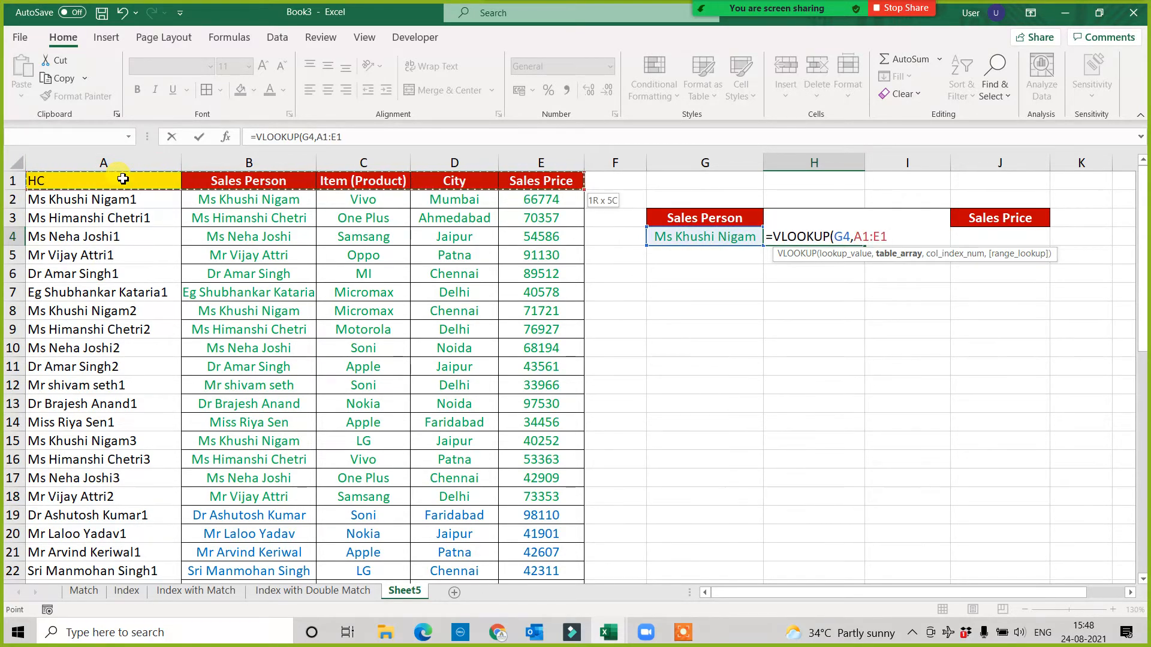
key(ctrl+shift+Down)
key(F4)
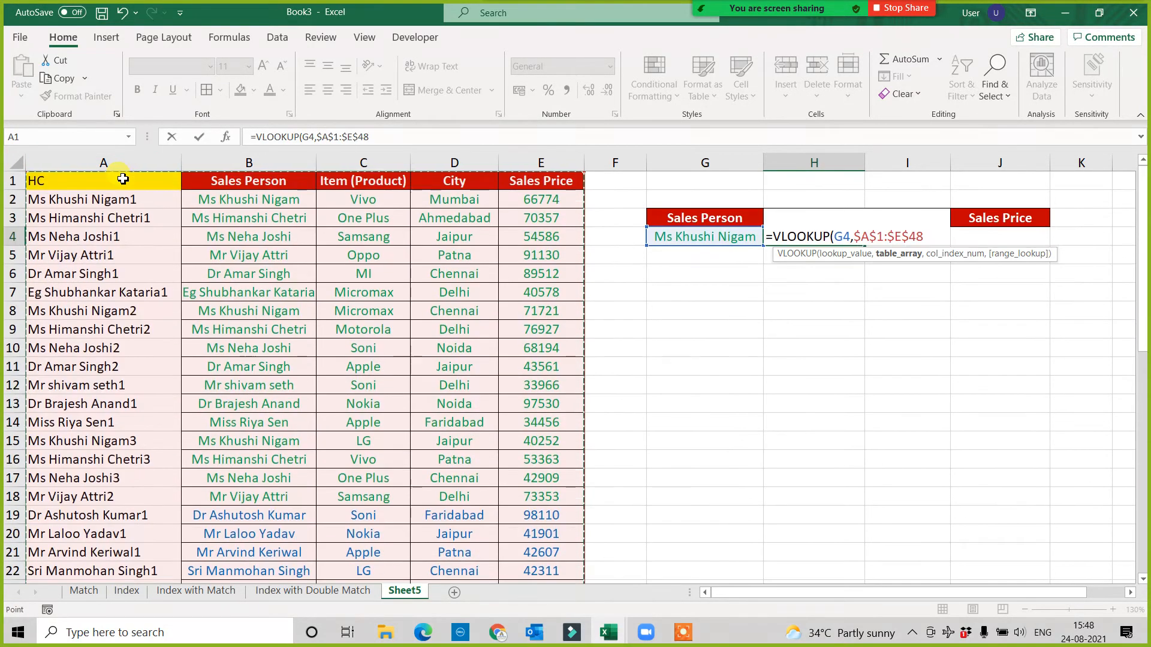
text(,)
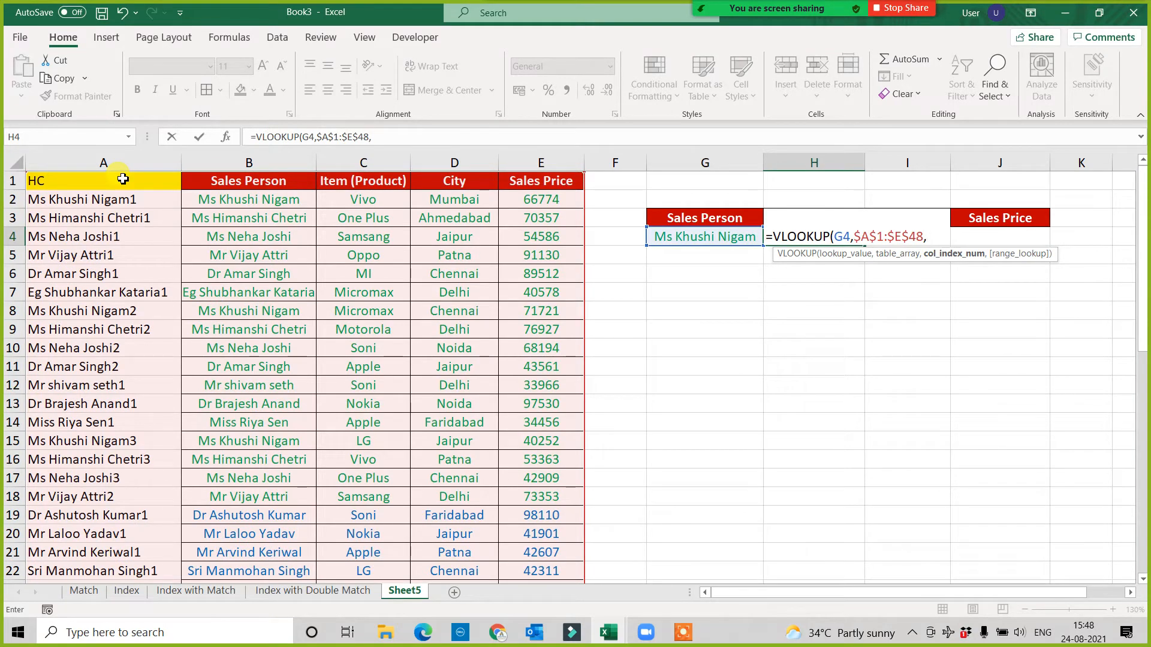
text(3,0))
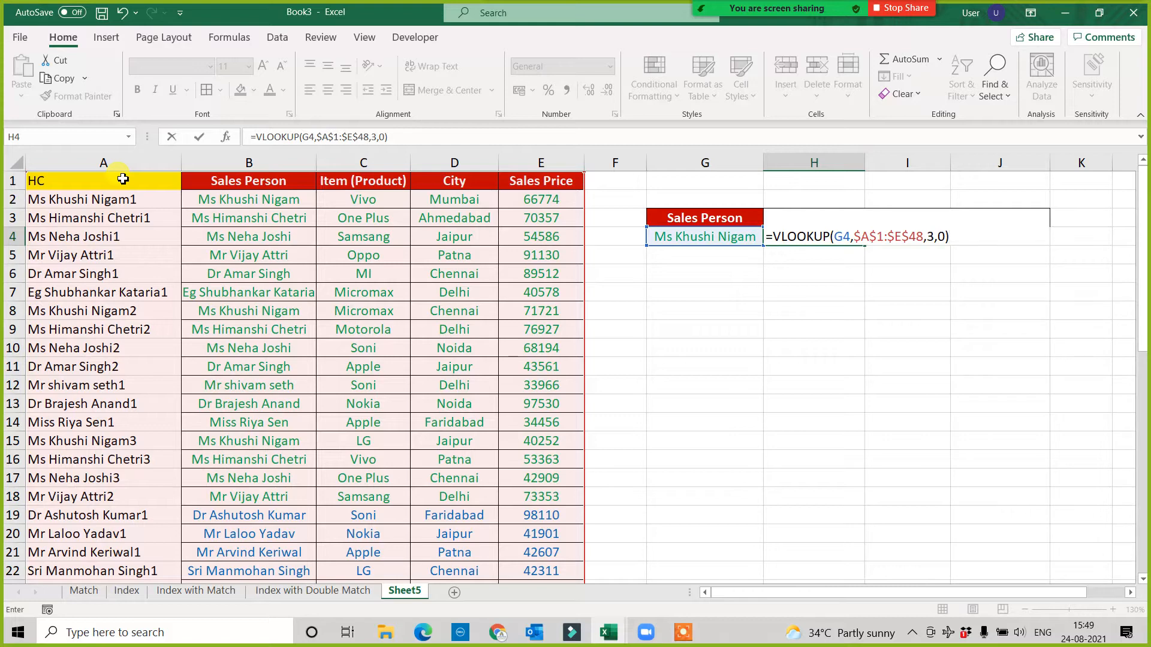
key(Return)
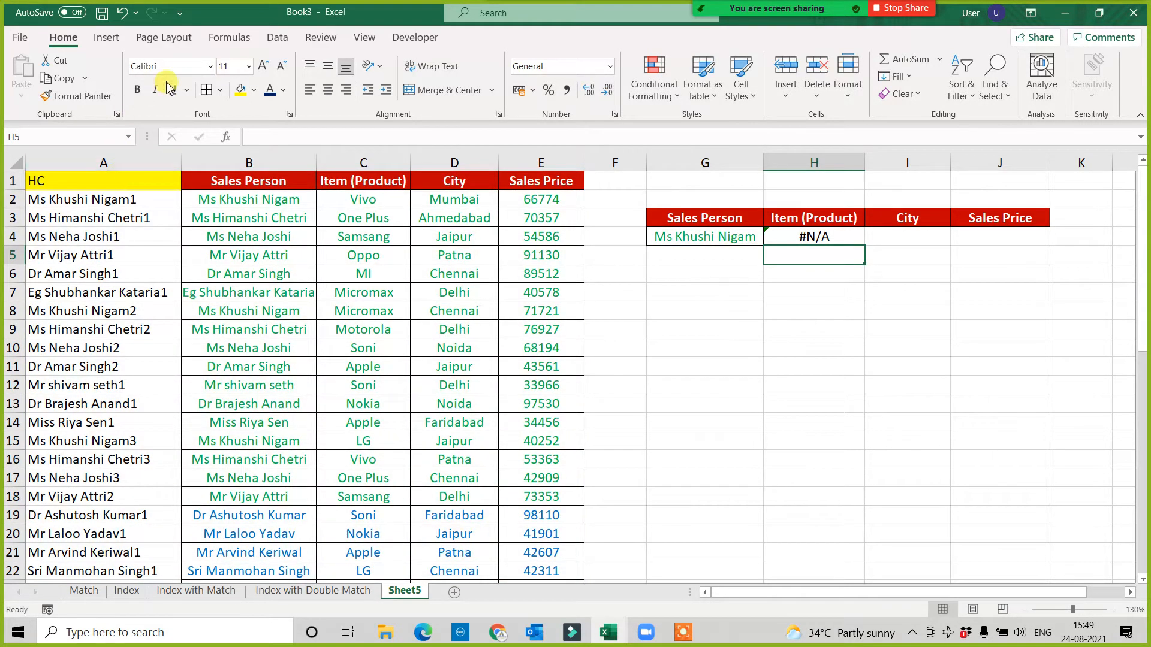
- Compare the name in G4 and the H4 lookup formula with the HC helper column and the source table
click(736, 239)
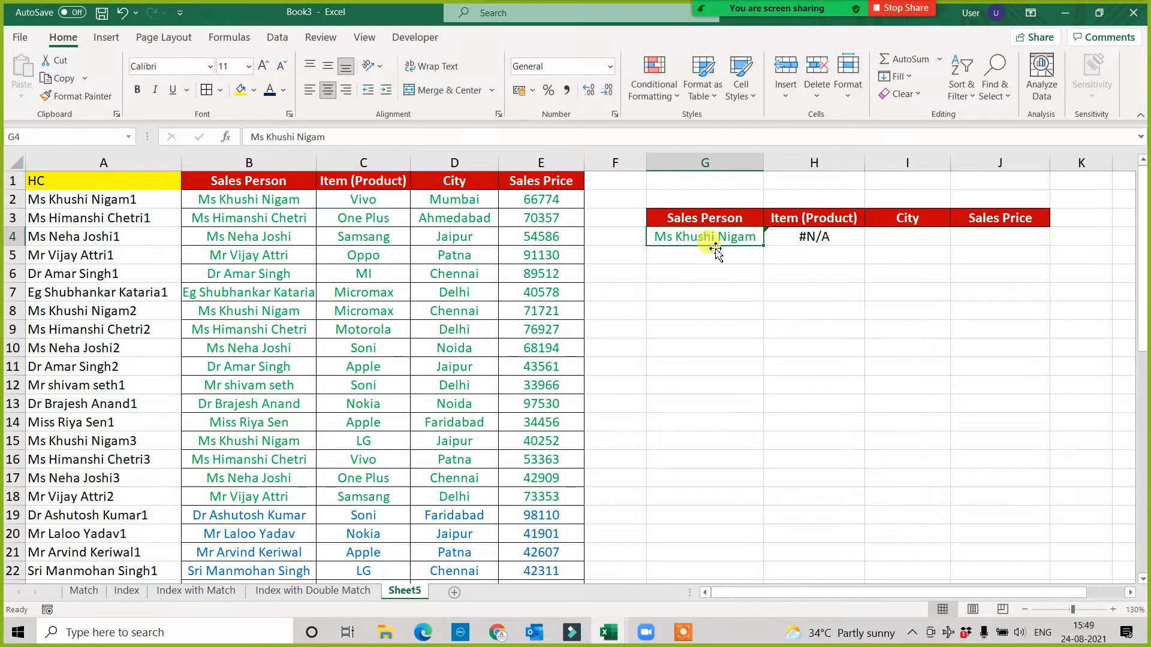
click(93, 200)
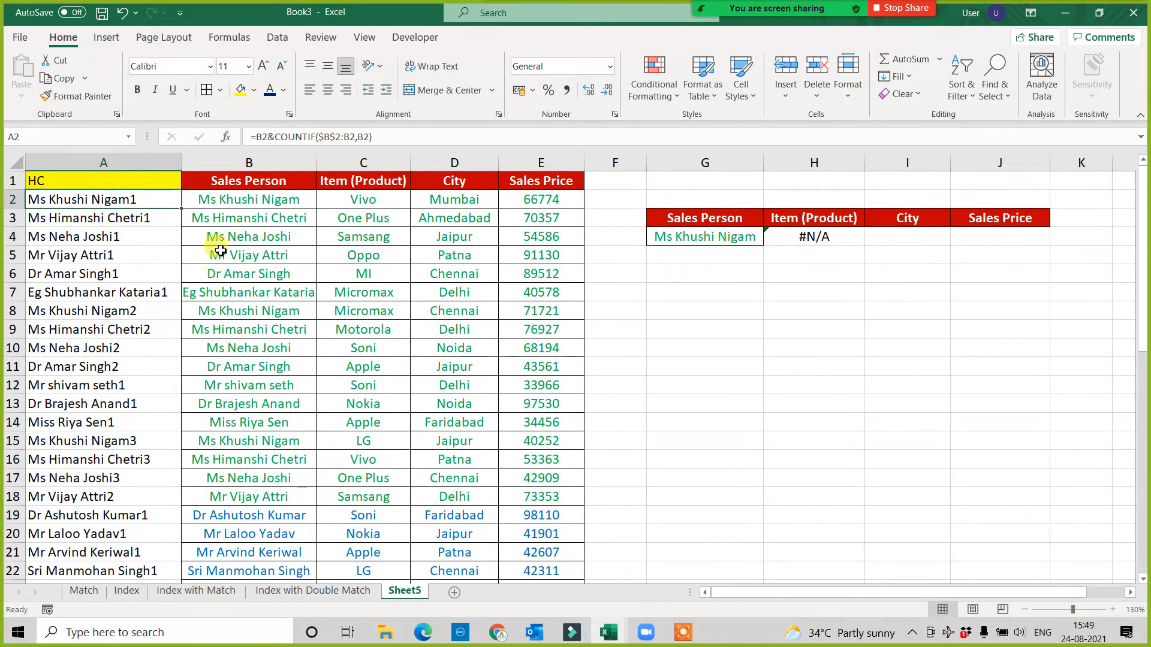
drag(227, 182, 565, 368)
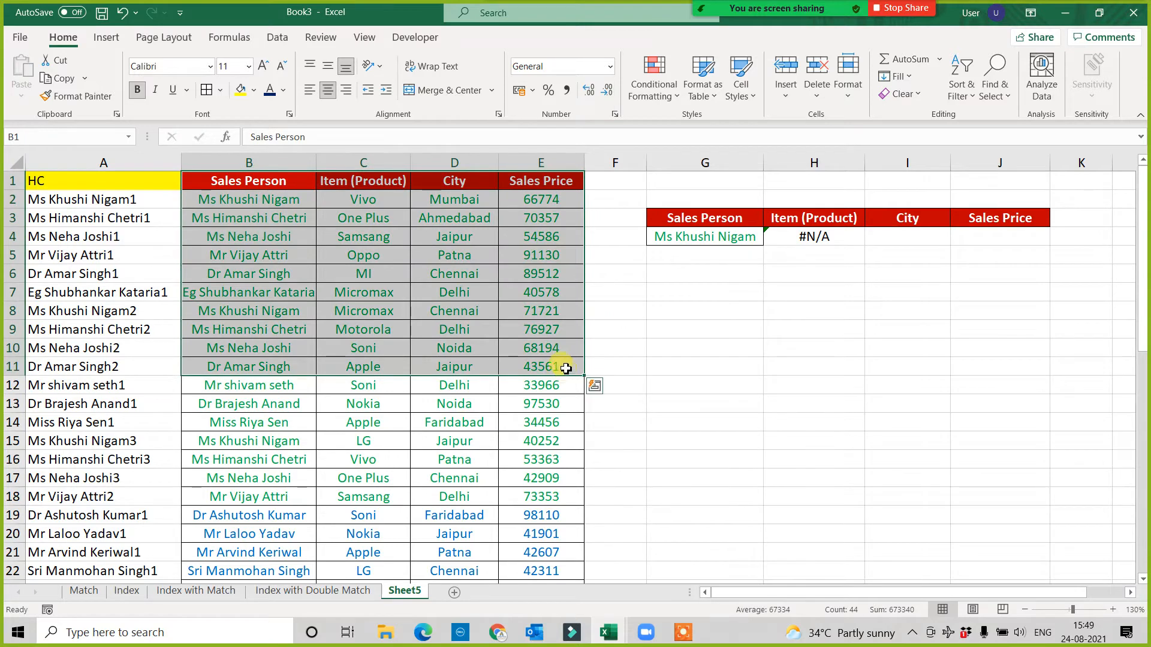
click(122, 199)
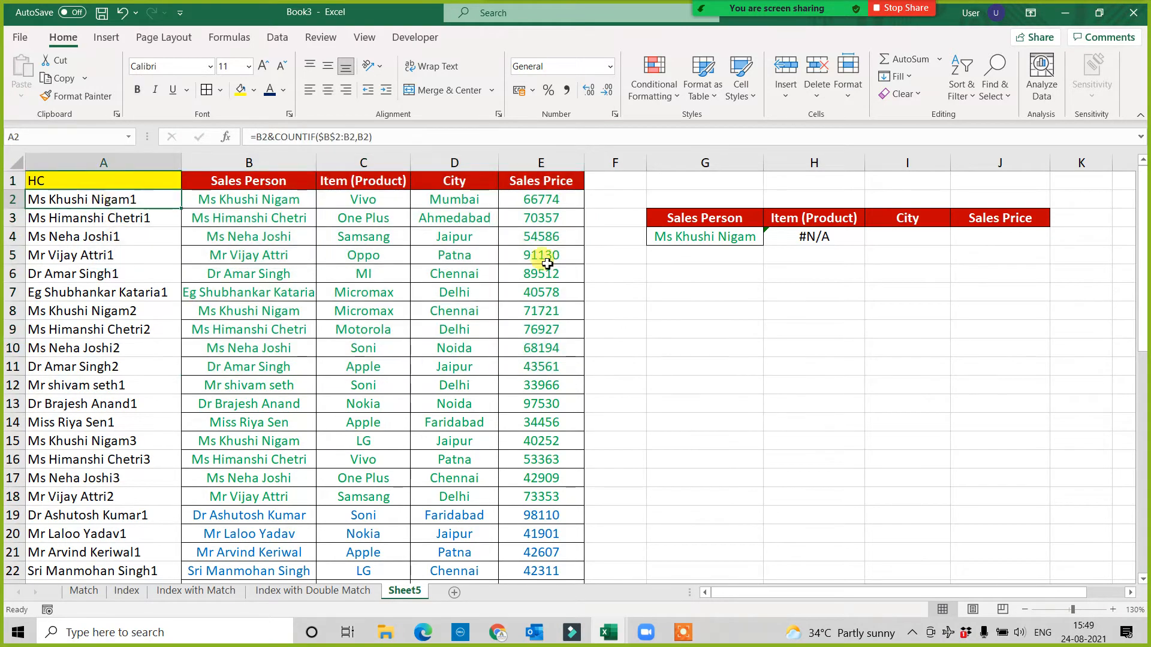
click(716, 241)
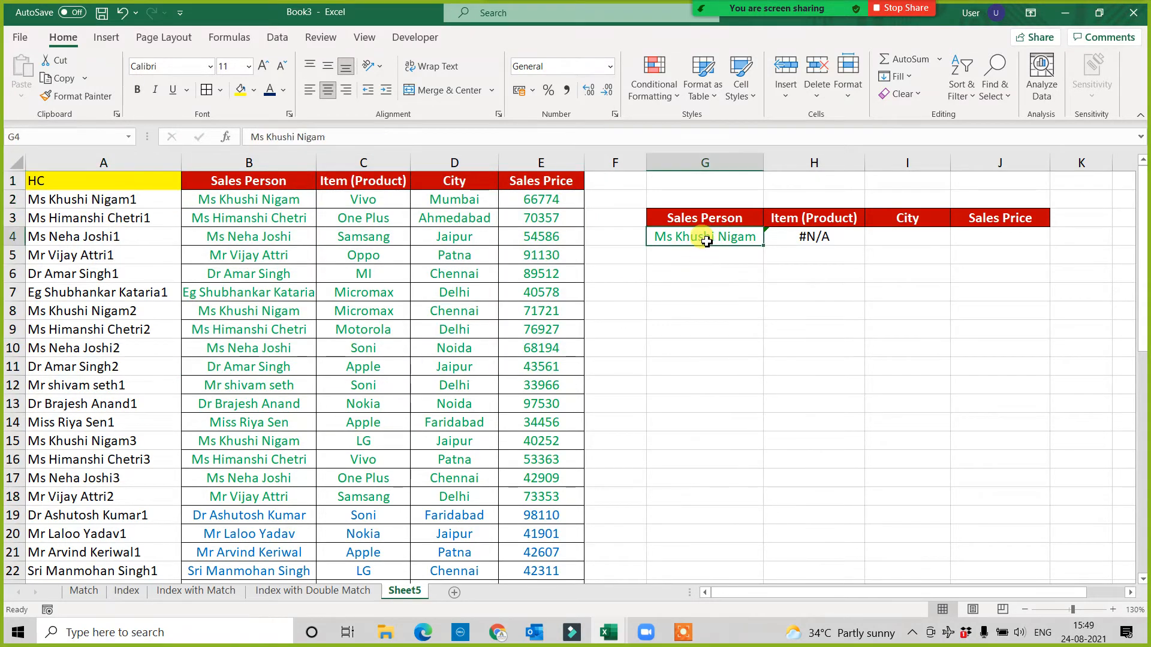
click(791, 237)
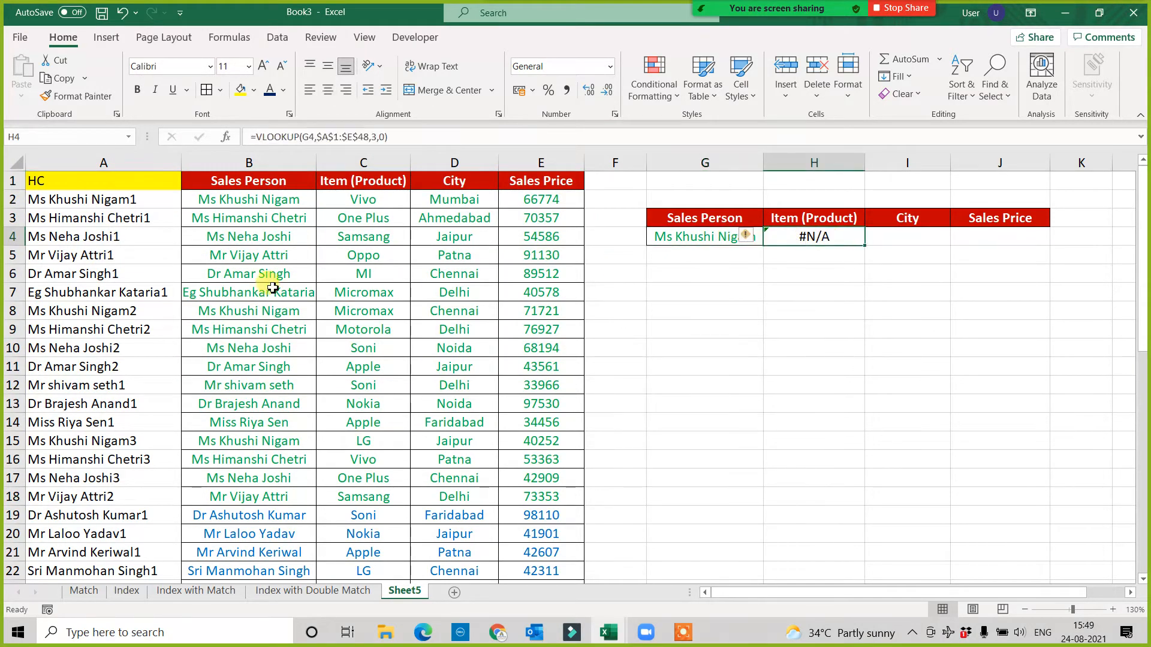
- Try appending 1 to the name in G4 so it matches the HC entry, and undo that edit
click(724, 237)
click(350, 142)
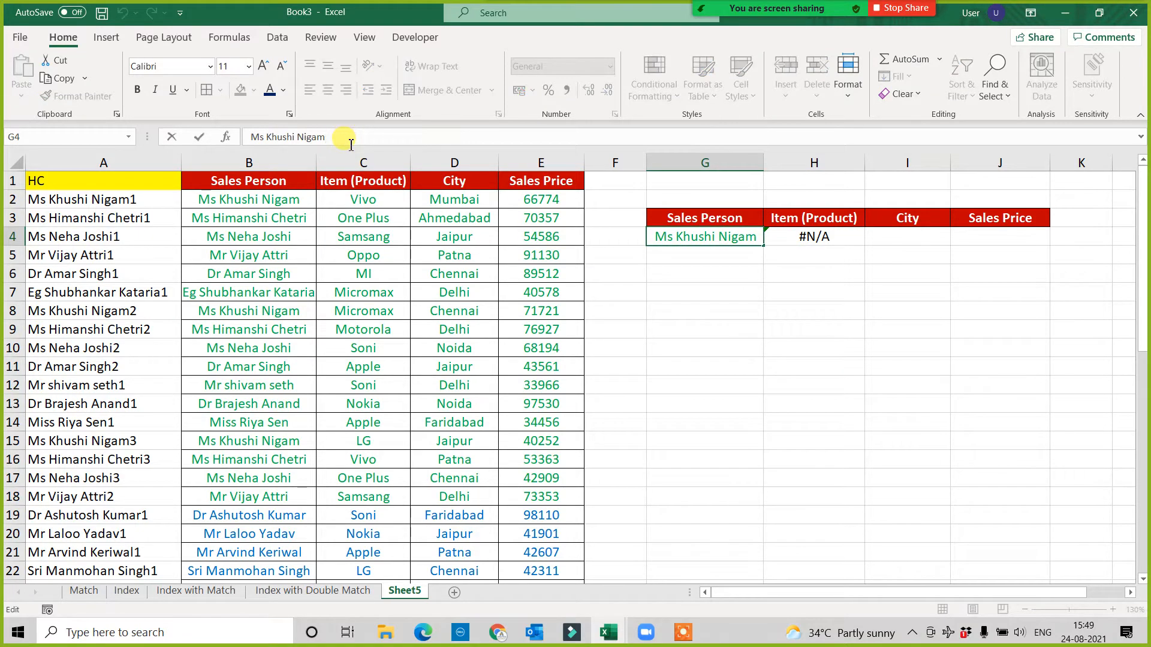
text(1)
key(Return)
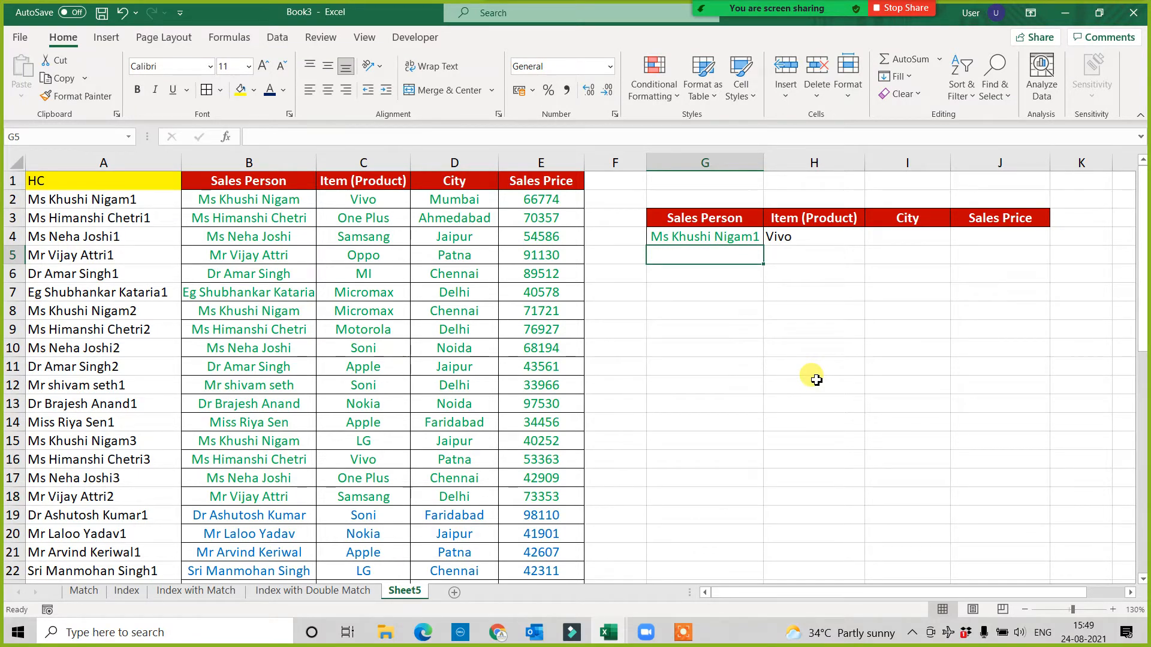
key(ctrl+z)
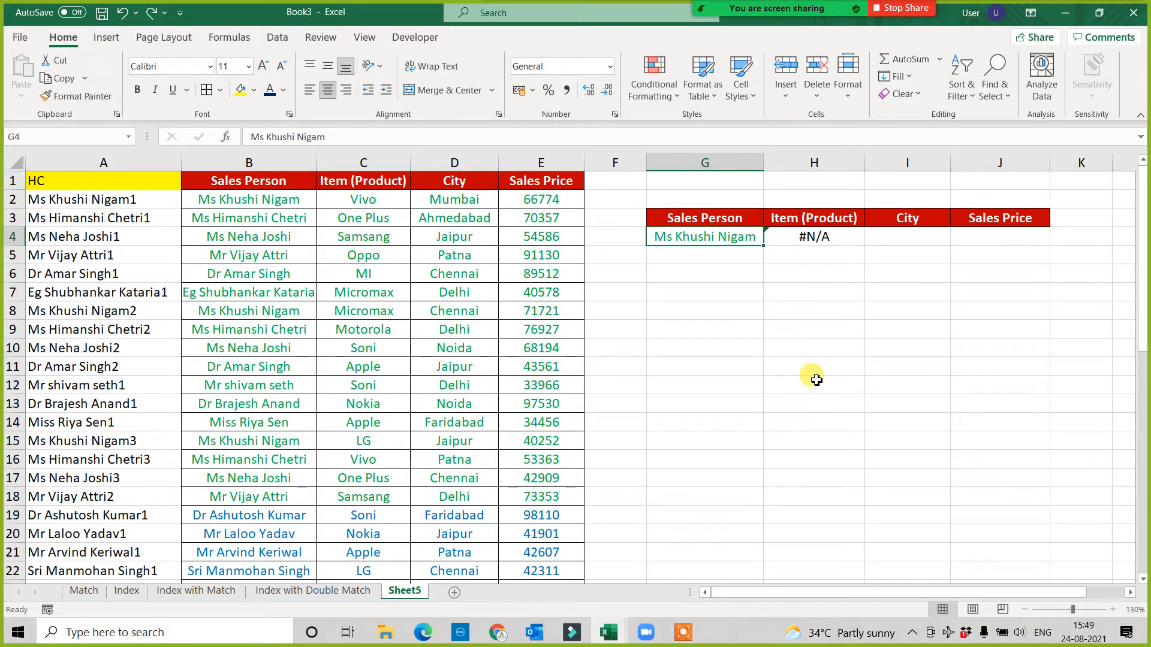
- Change the lookup value in the H4 VLOOKUP to G4&1
click(816, 237)
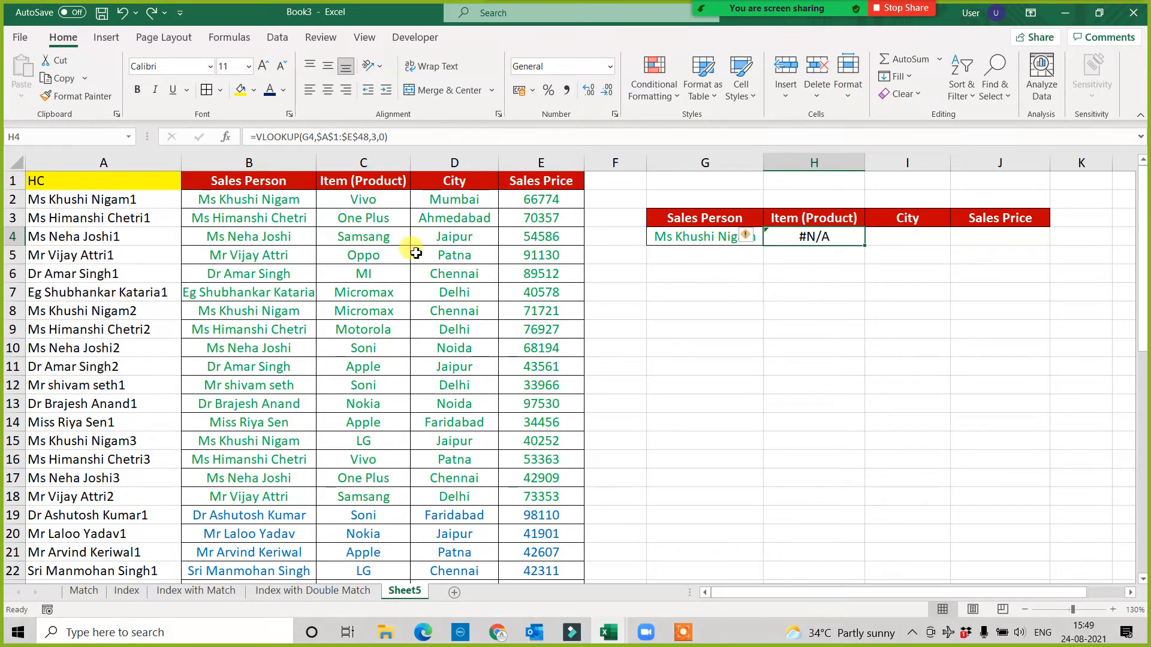
click(315, 137)
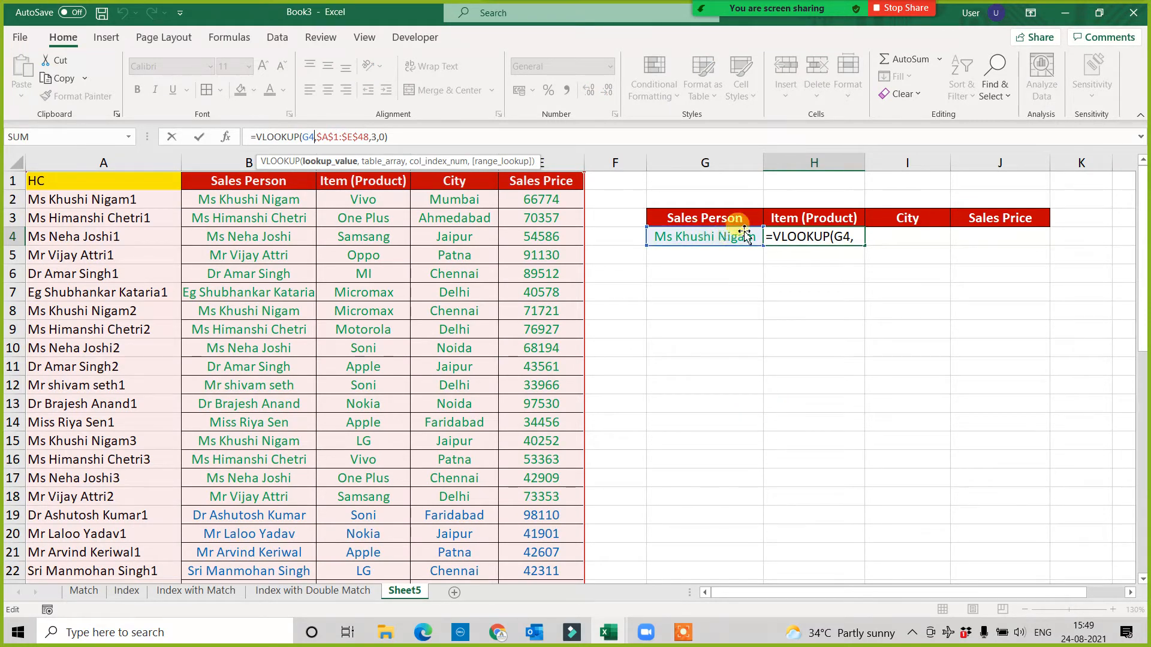
text(&)
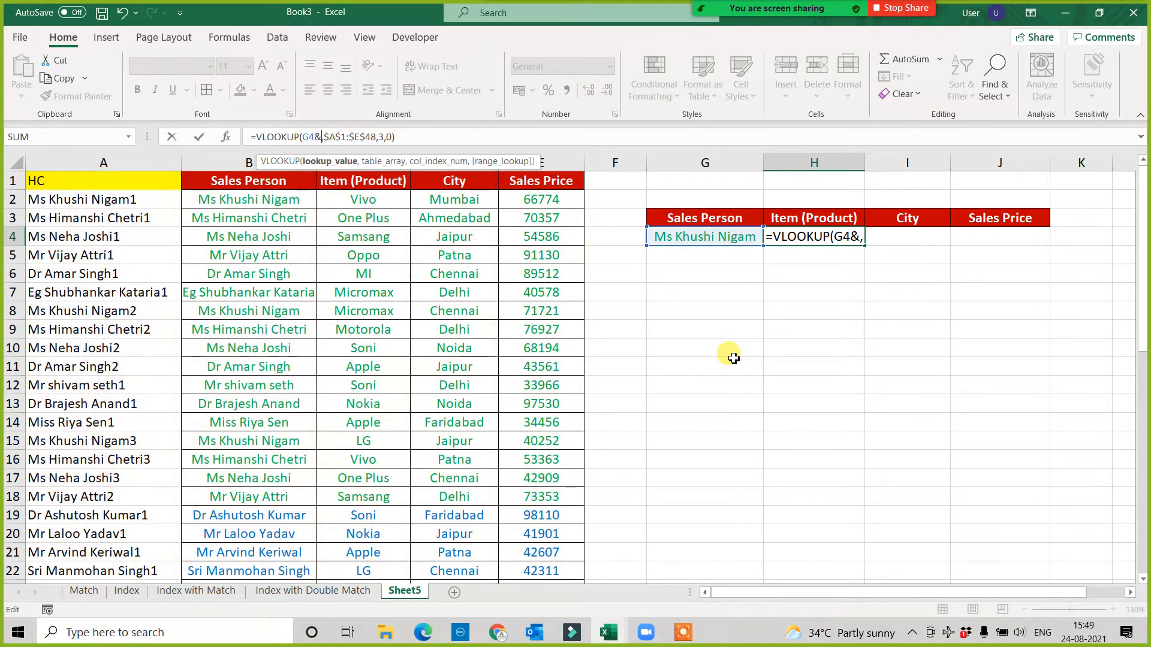
text(1)
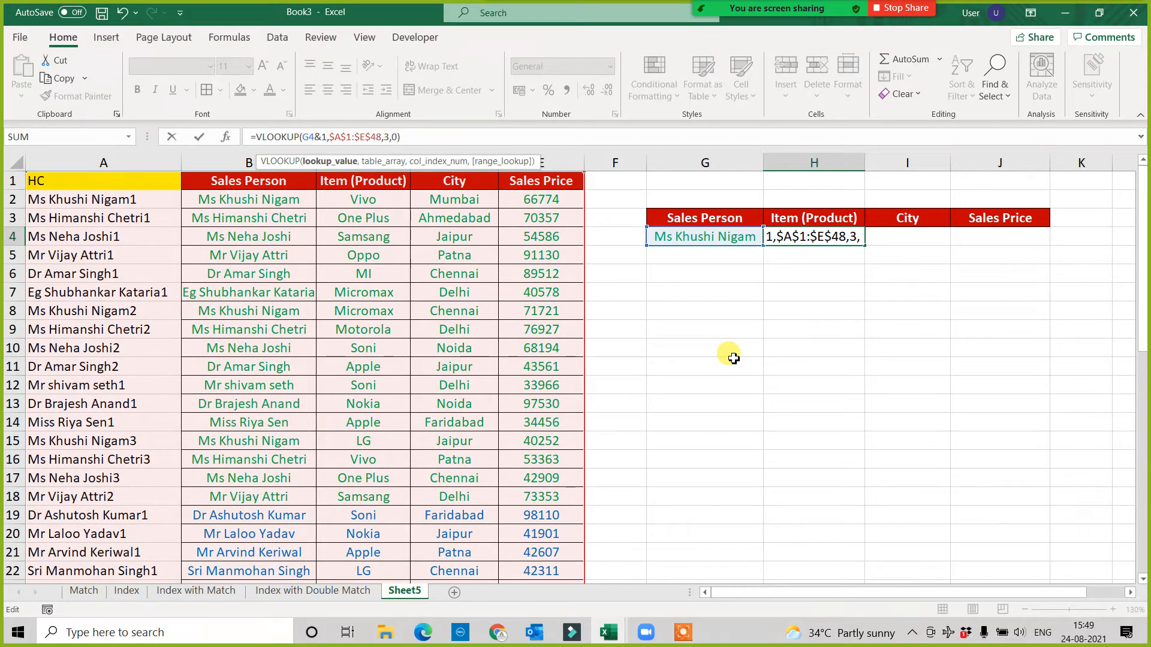
key(Return)
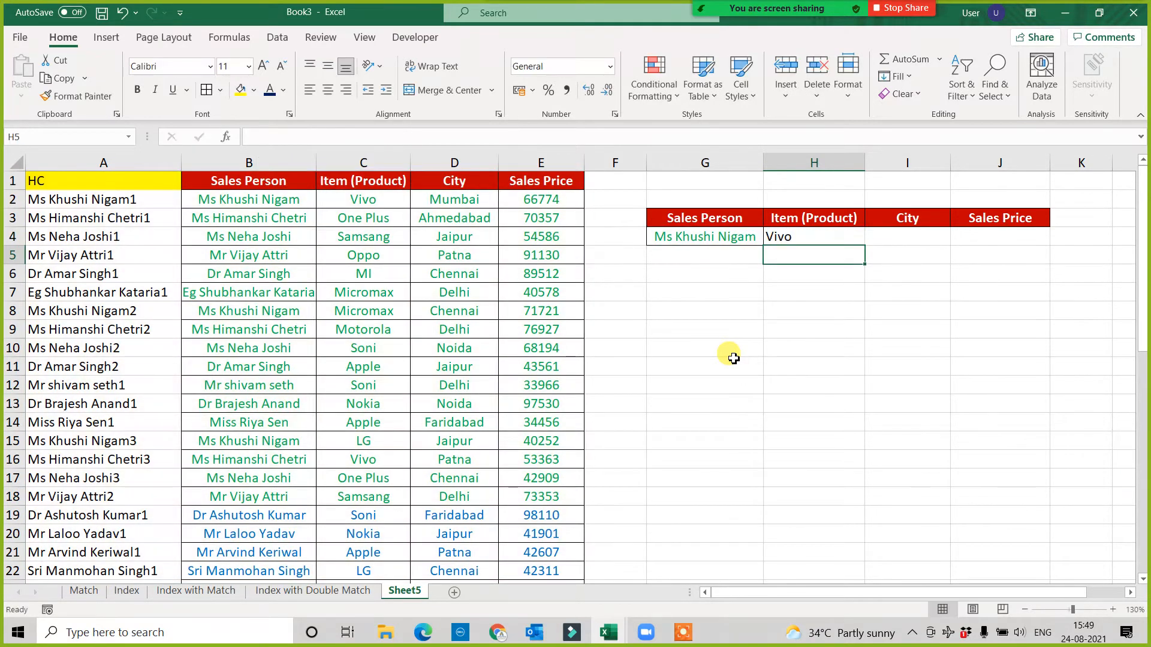
- Make the G4 reference in the H4 lookup formula absolute as $G$4
click(846, 238)
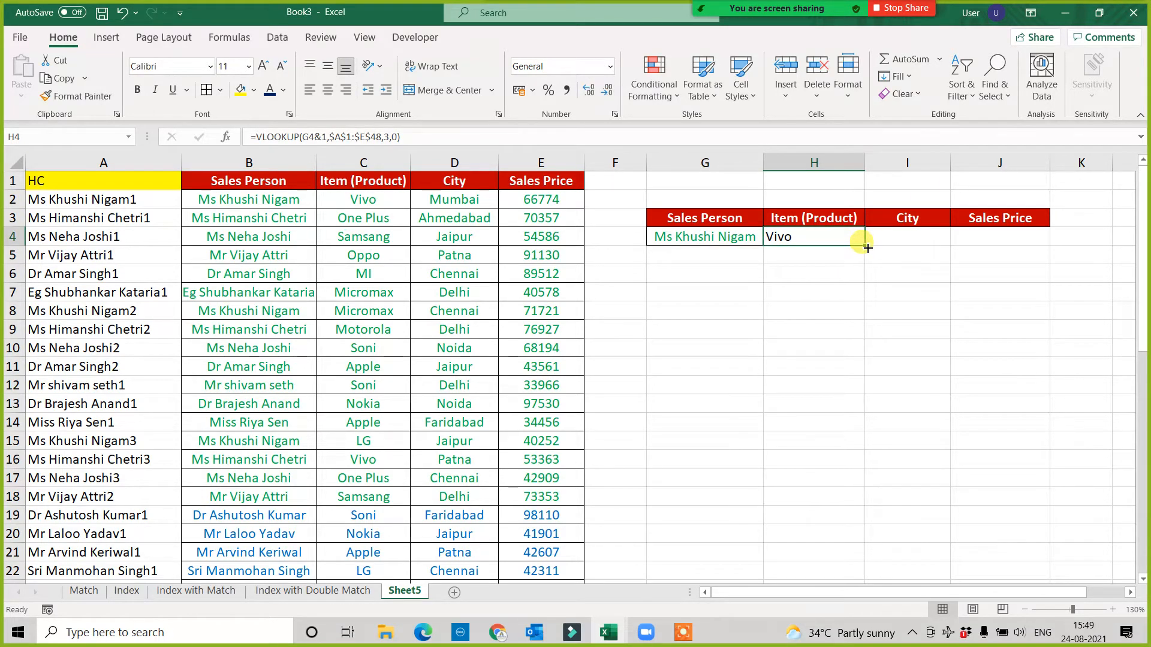
click(310, 136)
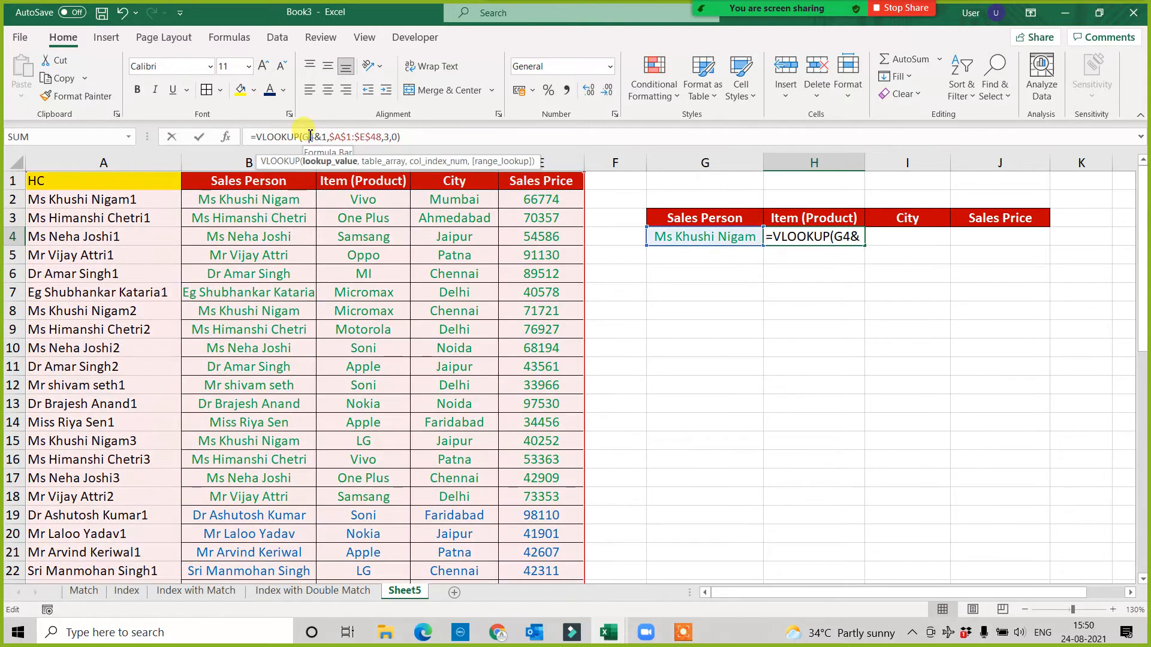
key(F4)
key(Return)
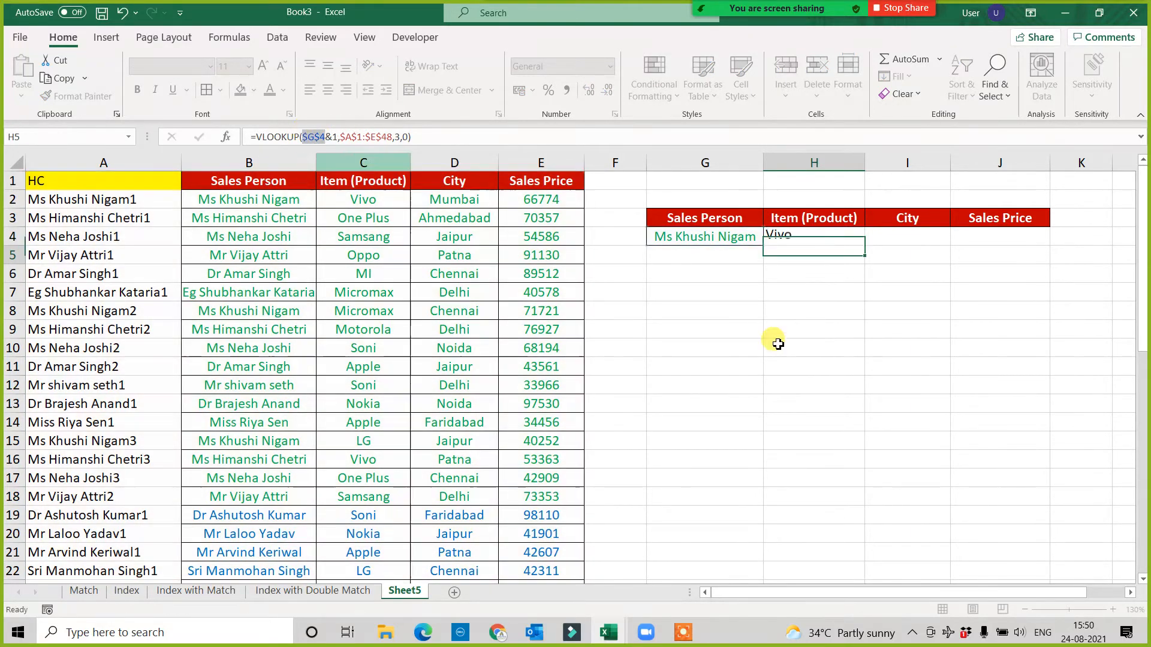
- Fill the H4 lookup formula across the results range H4:J9 and review the filled cells
click(814, 242)
drag(864, 247, 1039, 344)
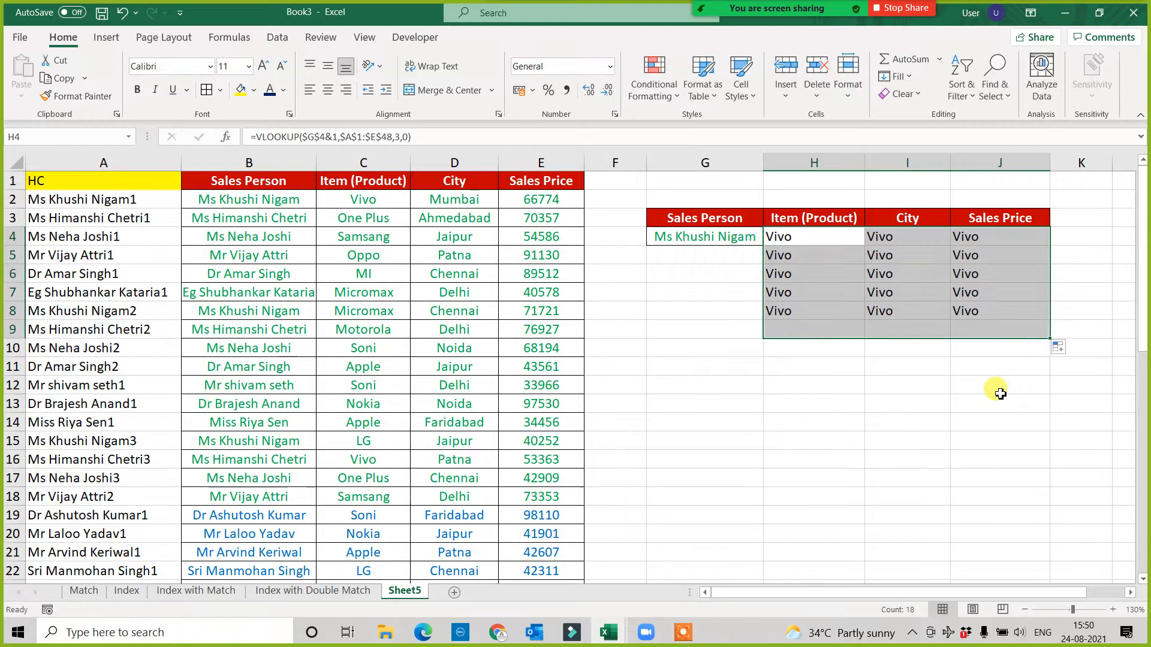
click(856, 435)
click(787, 237)
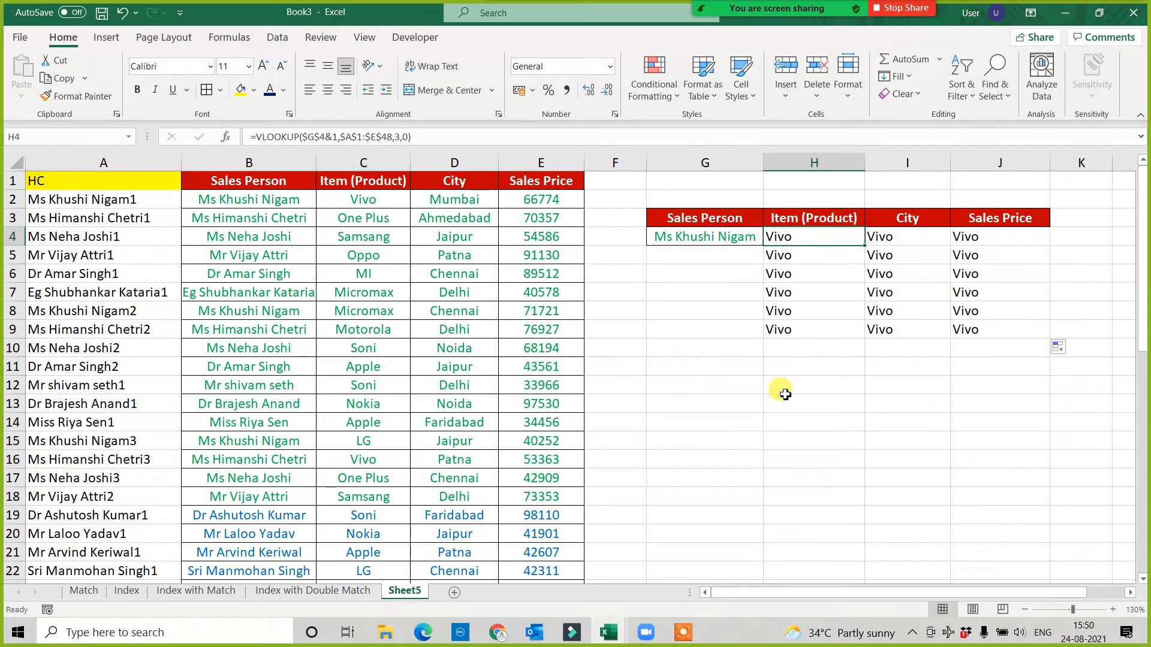
drag(779, 223, 1023, 350)
- Replace the column index 3 in the H4 VLOOKUP with a MATCH function that uses header H3 as its lookup value
click(787, 236)
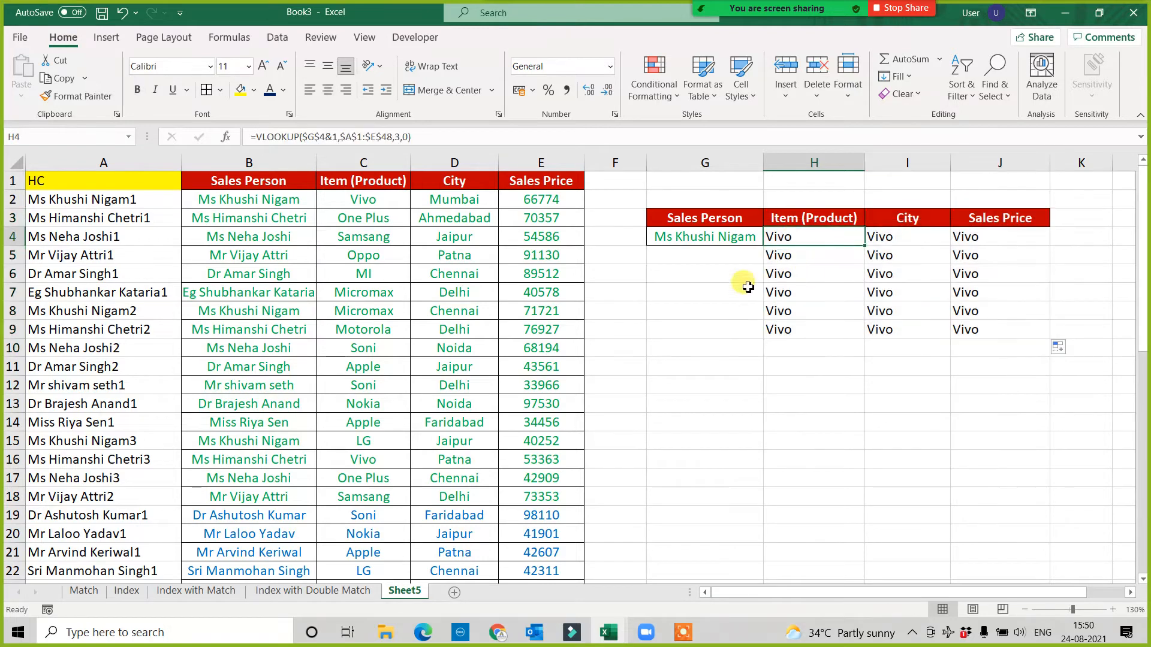
click(400, 135)
key(BackSpace)
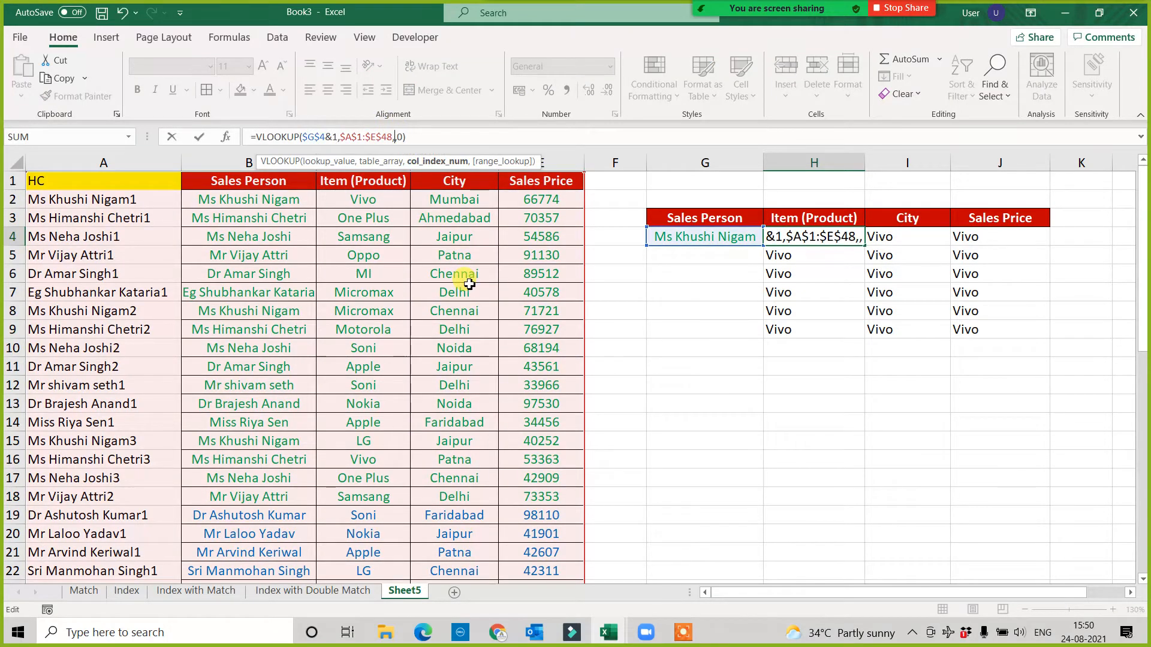
text(match()
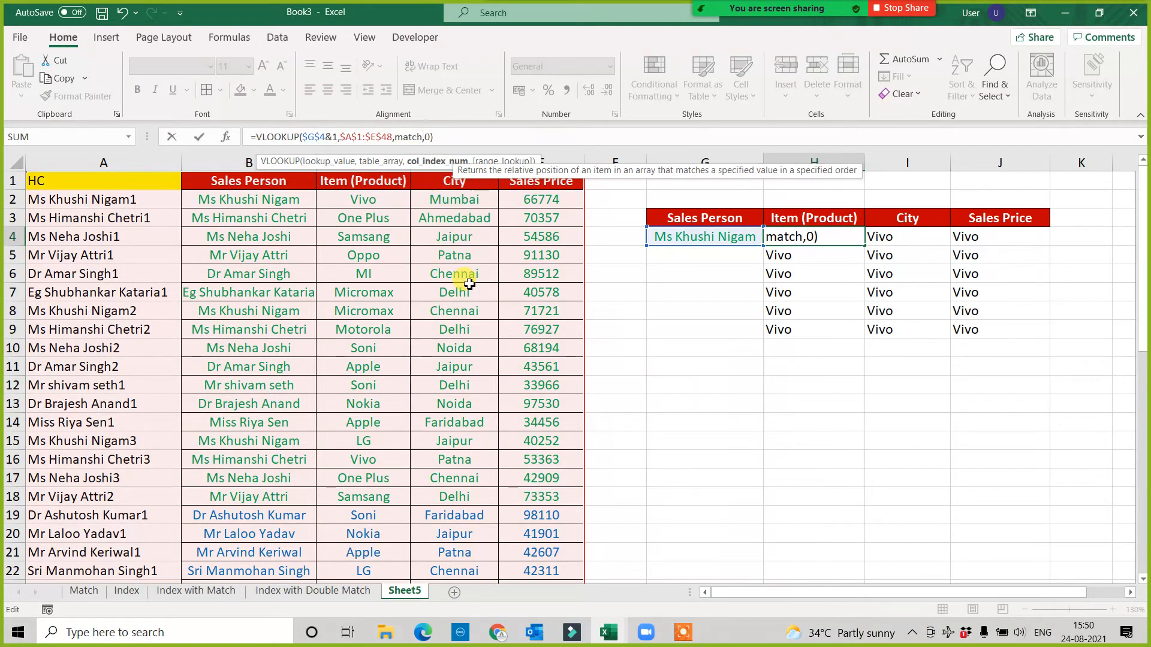
click(792, 218)
text(,)
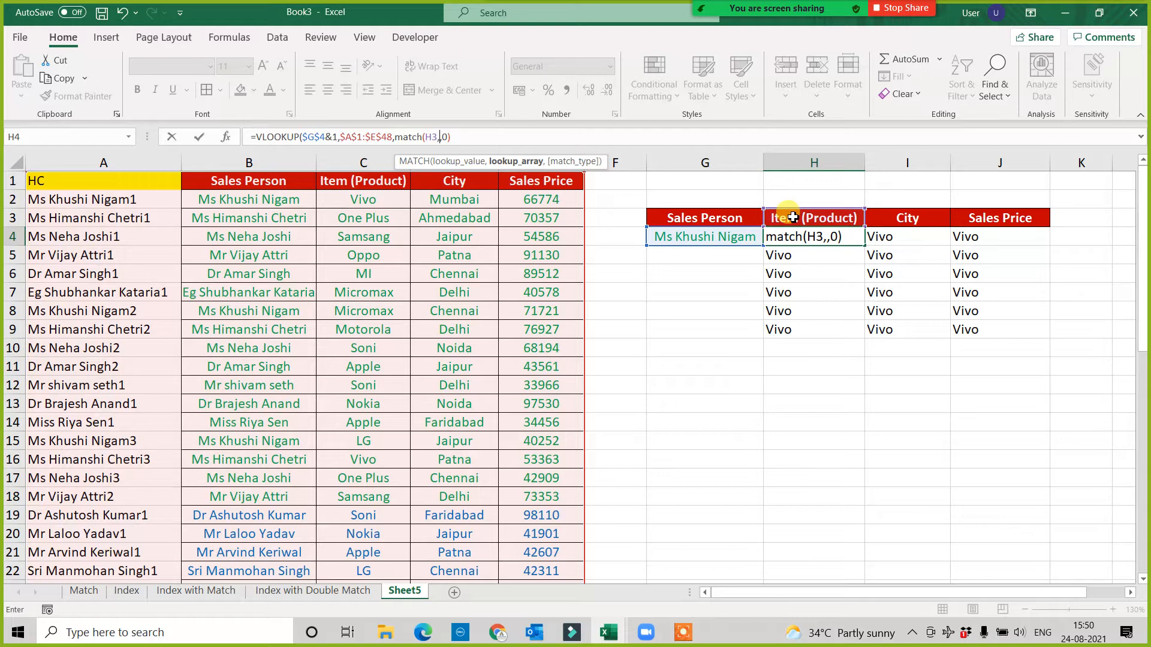
- Lock only the row of the MATCH lookup value in the H4 formula as H$3
click(821, 237)
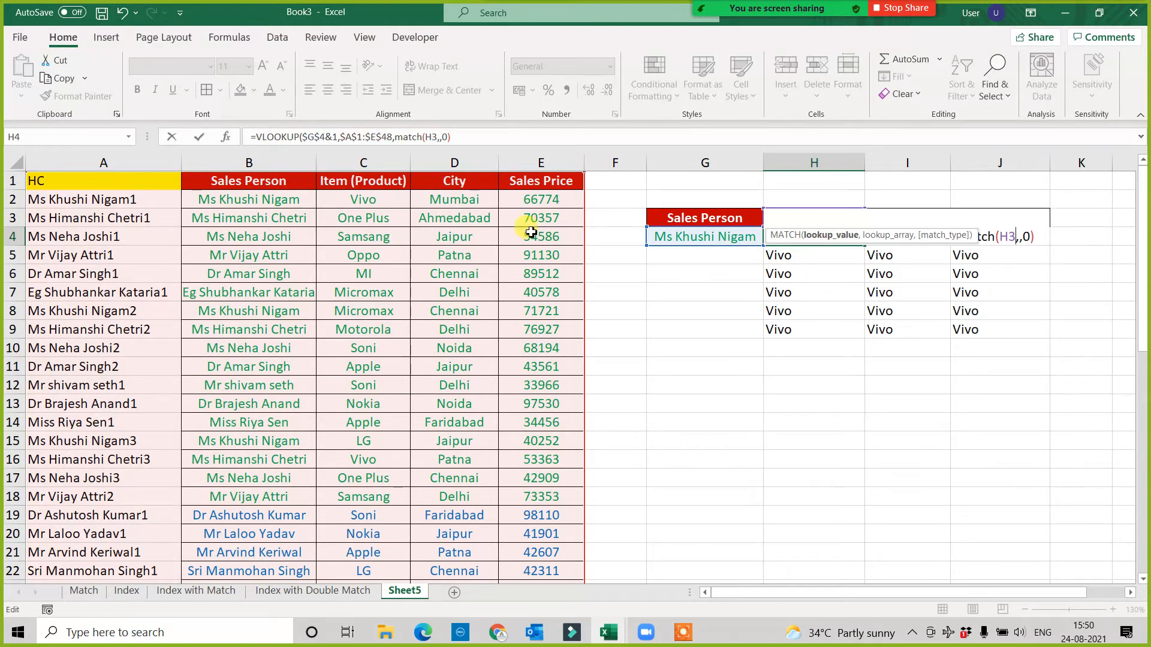
click(442, 138)
click(443, 137)
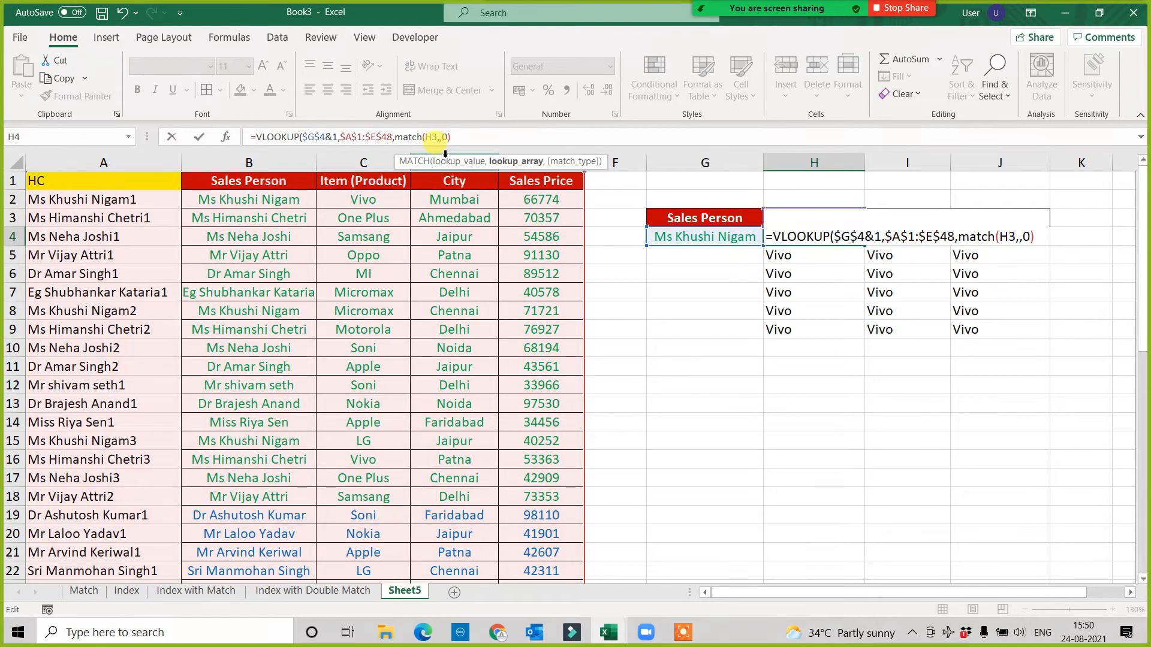
key(BackSpace)
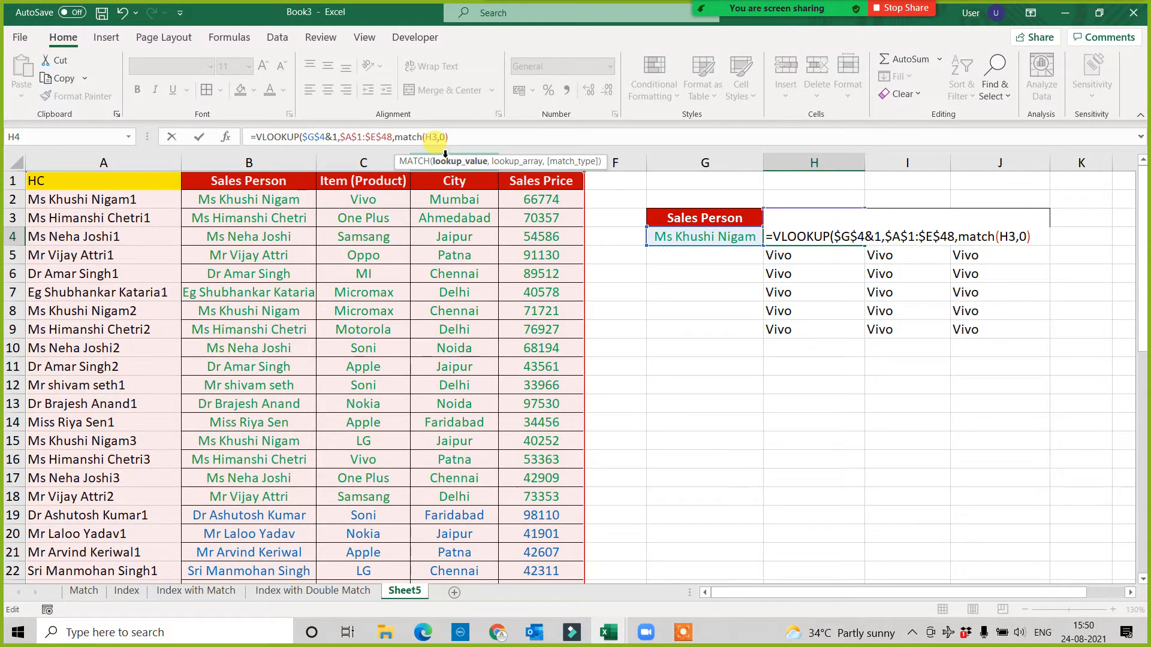
key(F4)
key(F4)
click(443, 138)
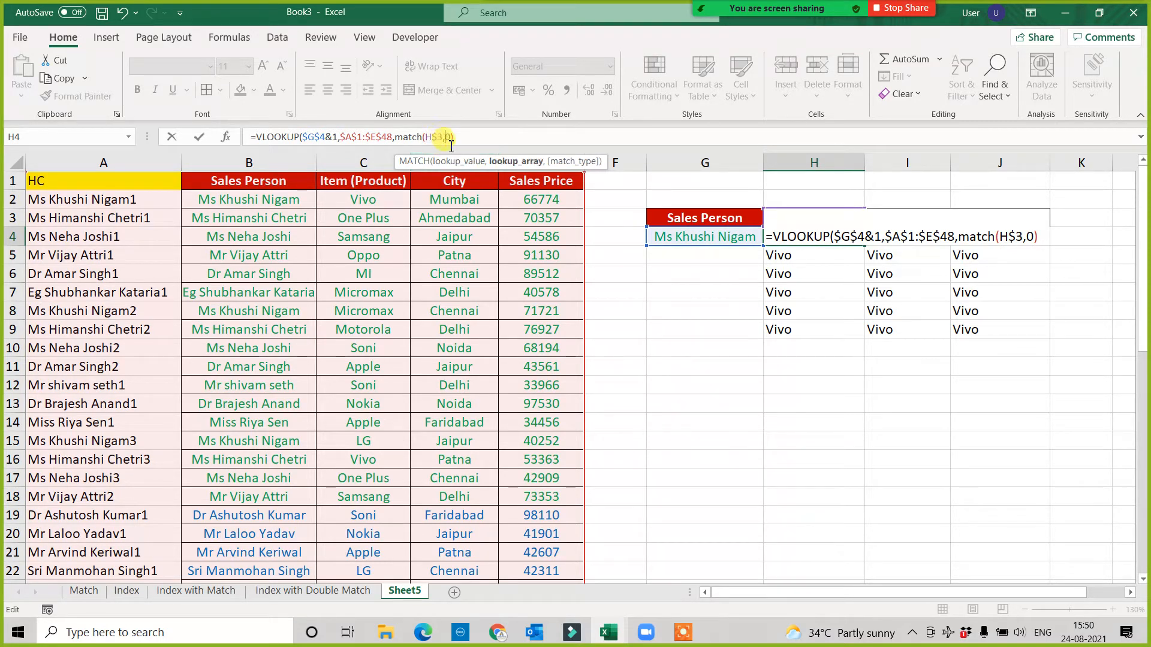
- Complete the MATCH in H4 with the header row $A$1:$E$1 as absolute lookup array and match type 0, and enter the formula
drag(144, 186, 383, 350)
drag(459, 182, 526, 183)
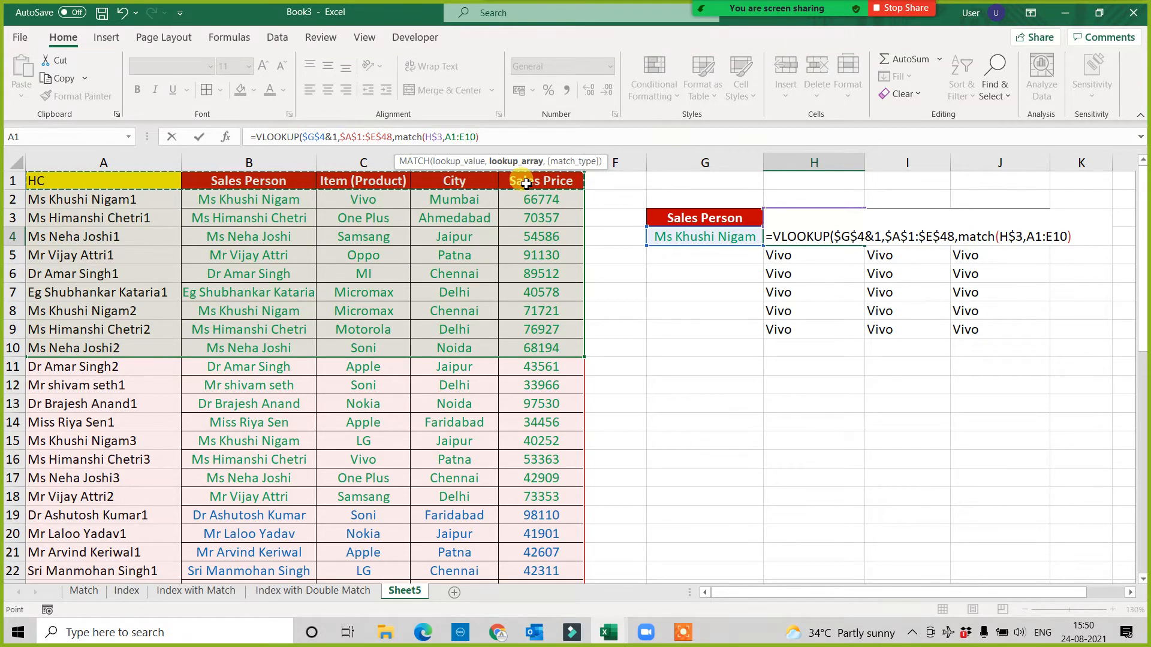
key(F4)
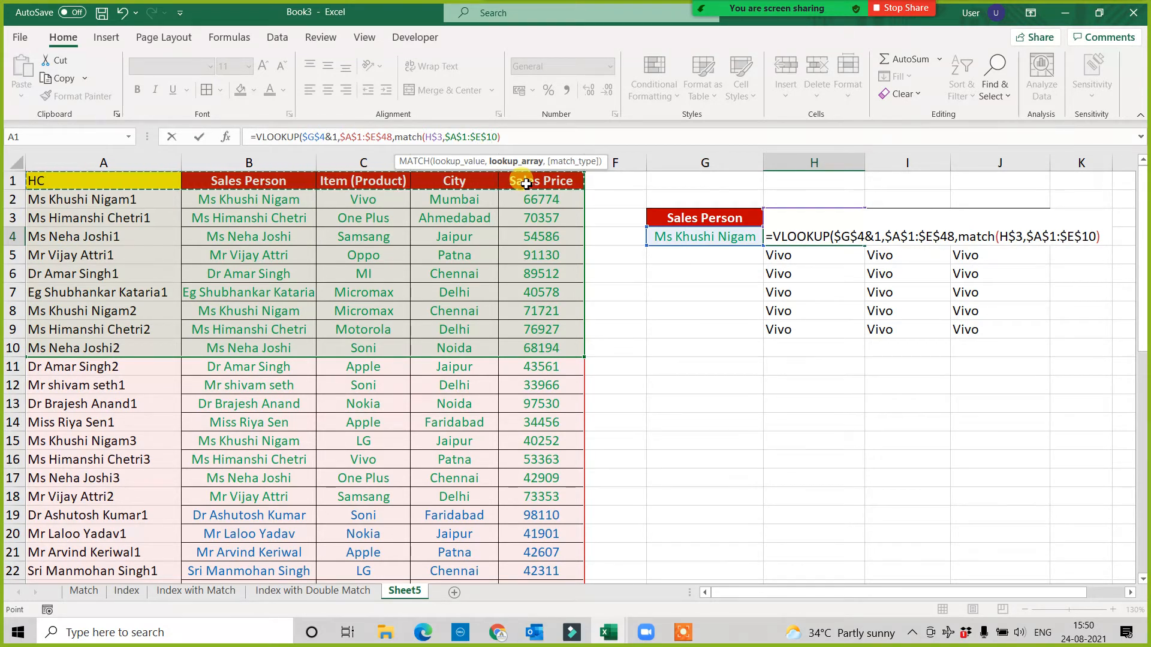
text(,0))
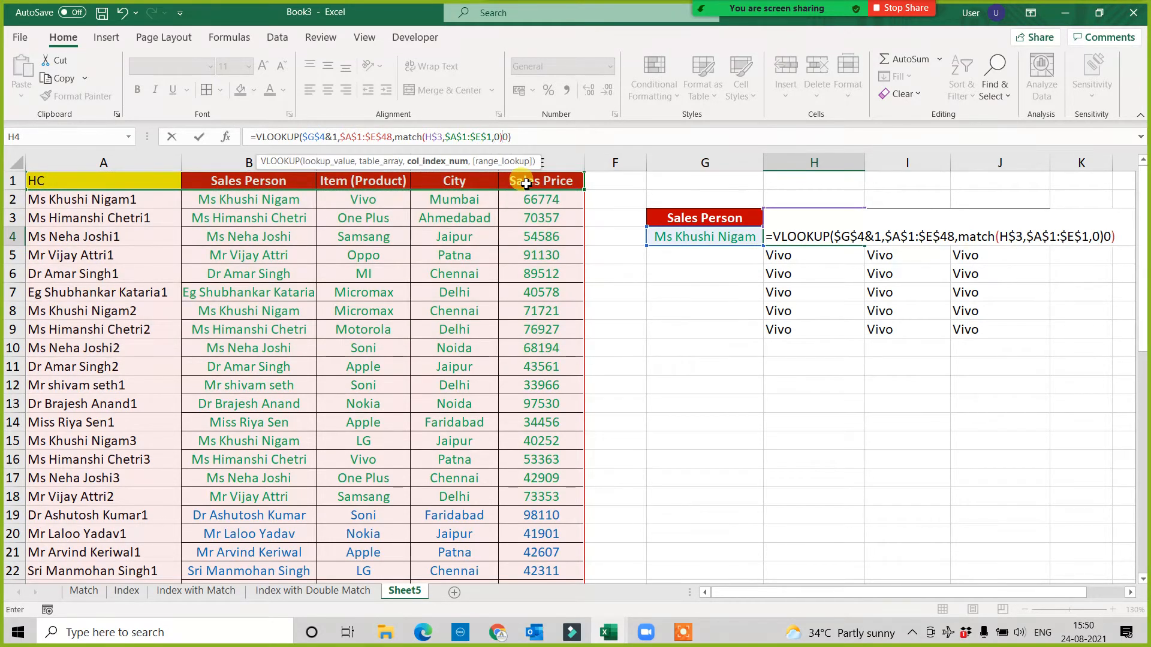
key(Return)
key(Return)
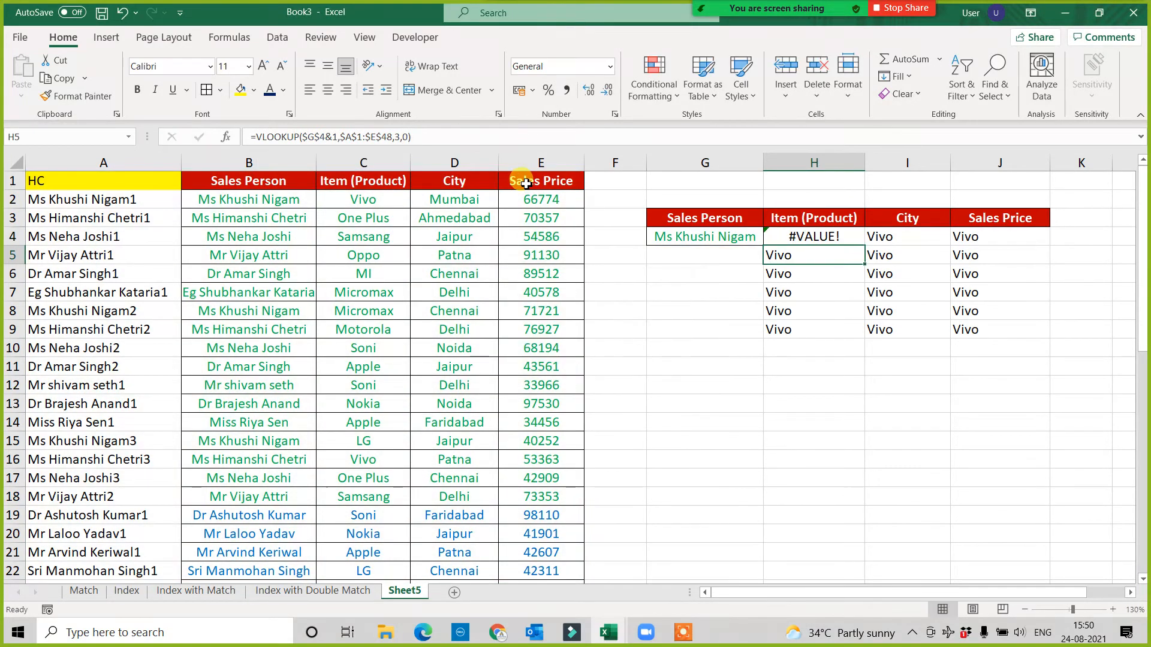
- Correct the H4 formula by replacing the multiplication sign after MATCH with a comma, so 0 is VLOOKUP's exact-match argument
key(Up)
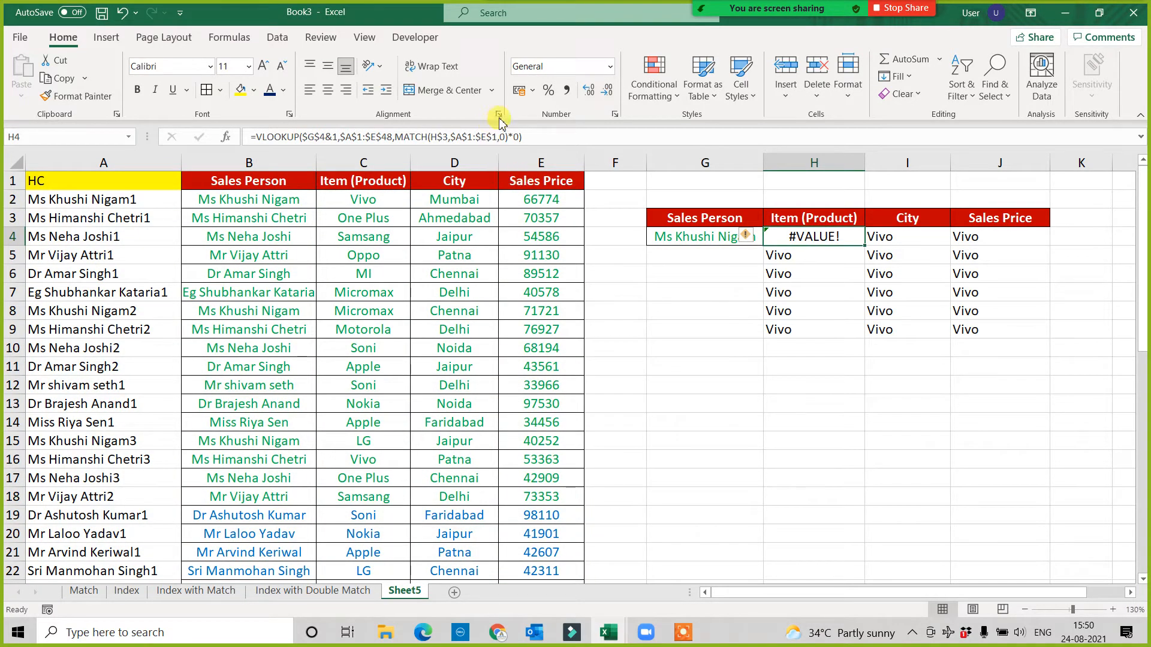
click(515, 137)
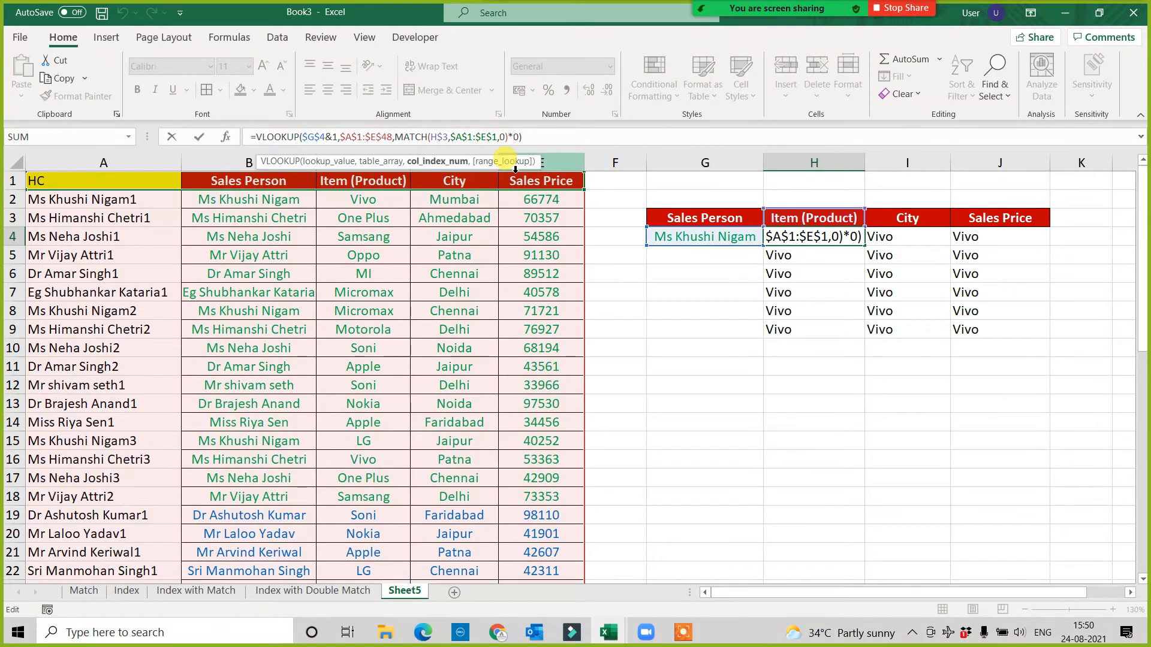
key(BackSpace)
text(,)
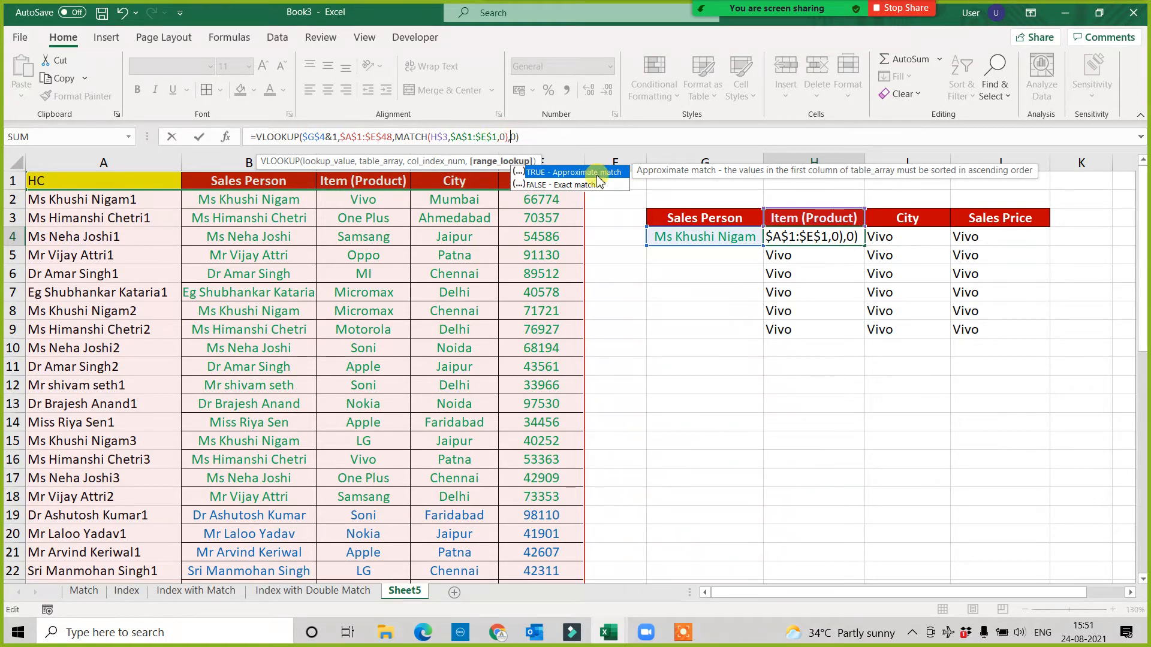
key(Return)
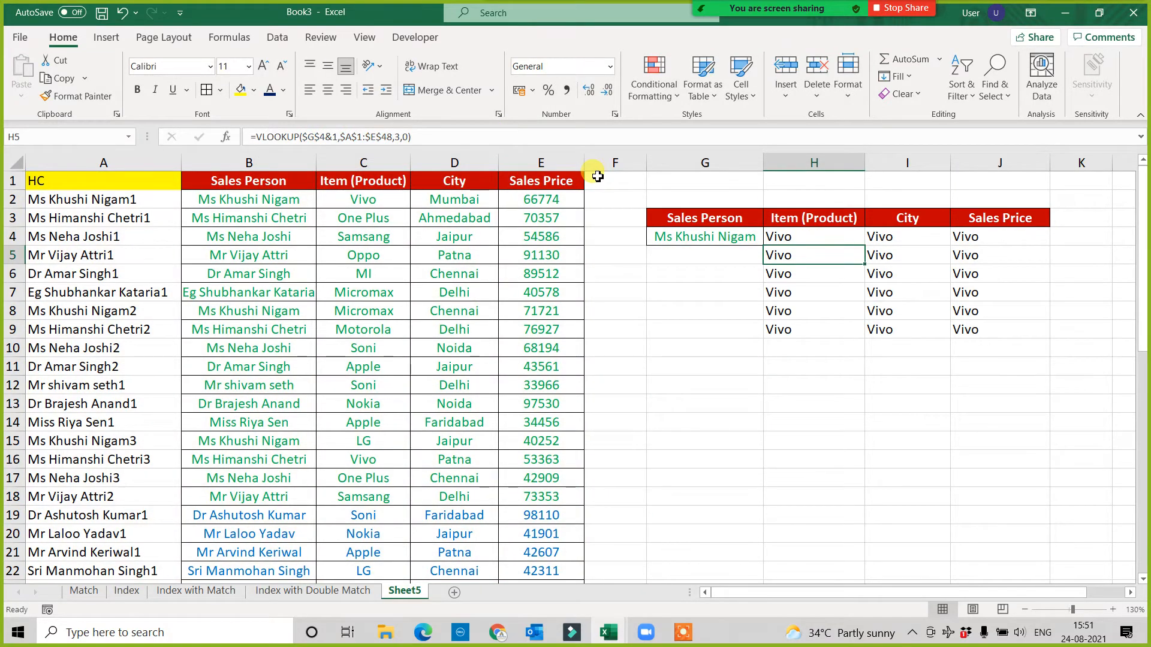
- Fill the H4 formula across to column J and down to row 9 of the results table
click(845, 238)
drag(864, 245, 1030, 341)
click(1054, 254)
click(1052, 251)
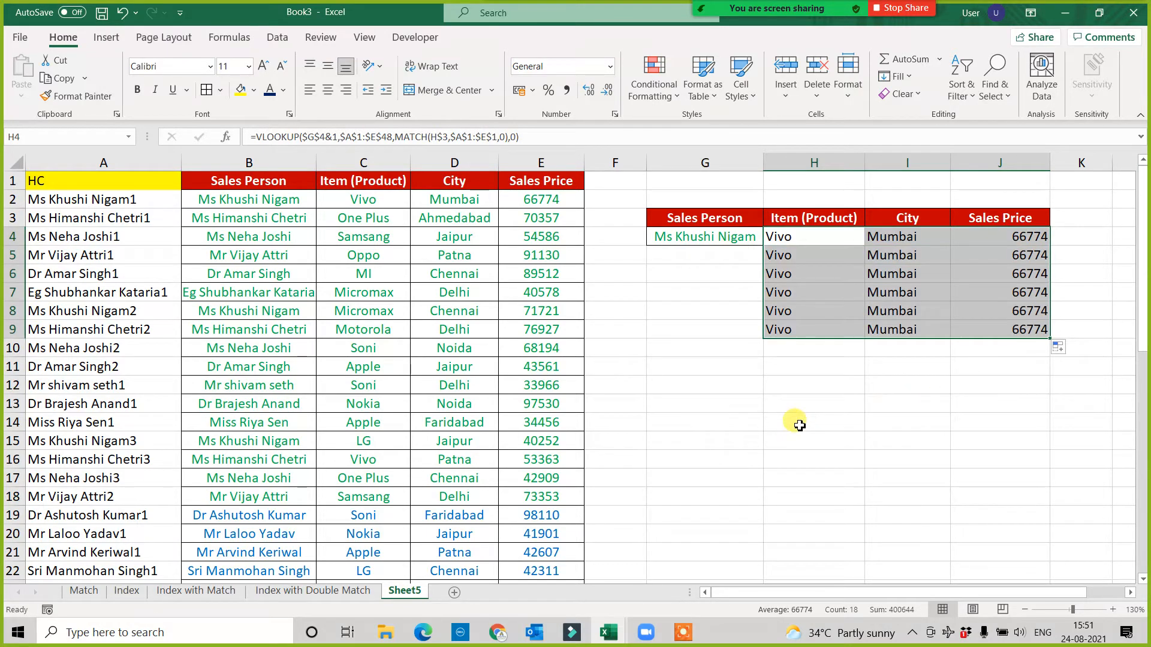
click(225, 200)
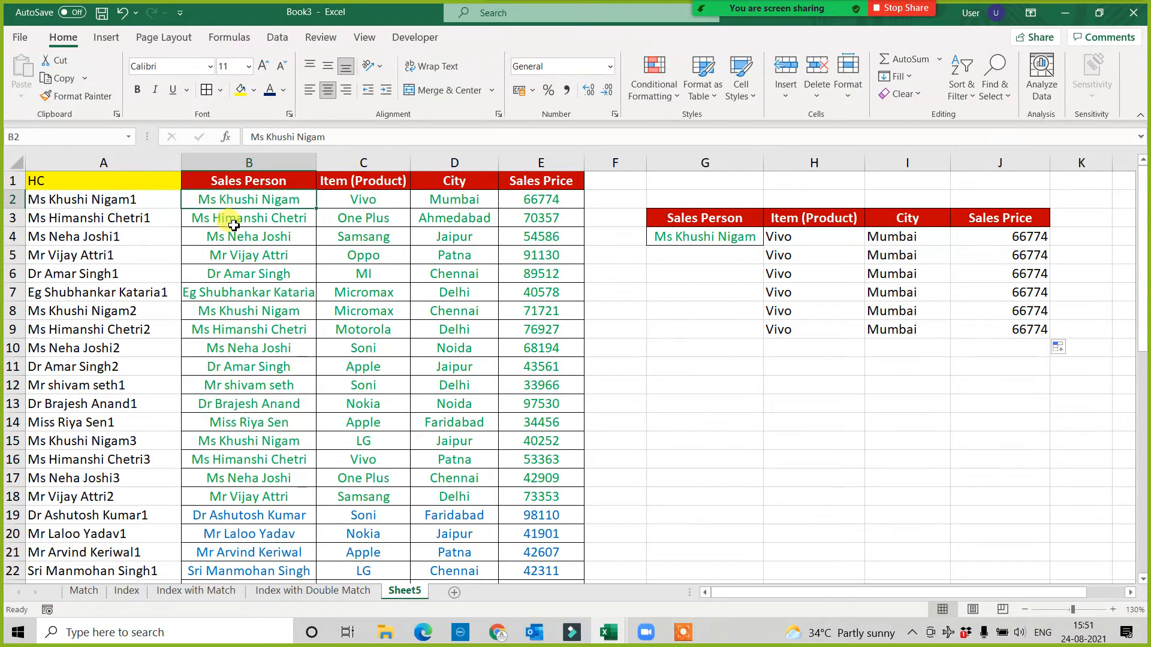
click(253, 315)
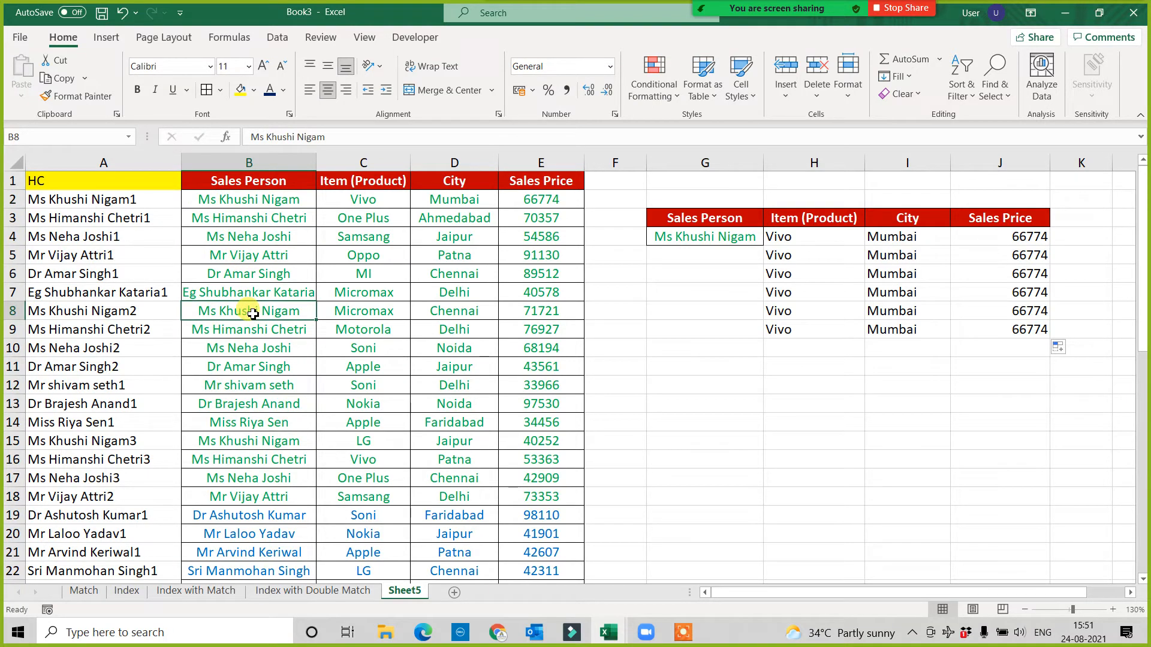
click(234, 445)
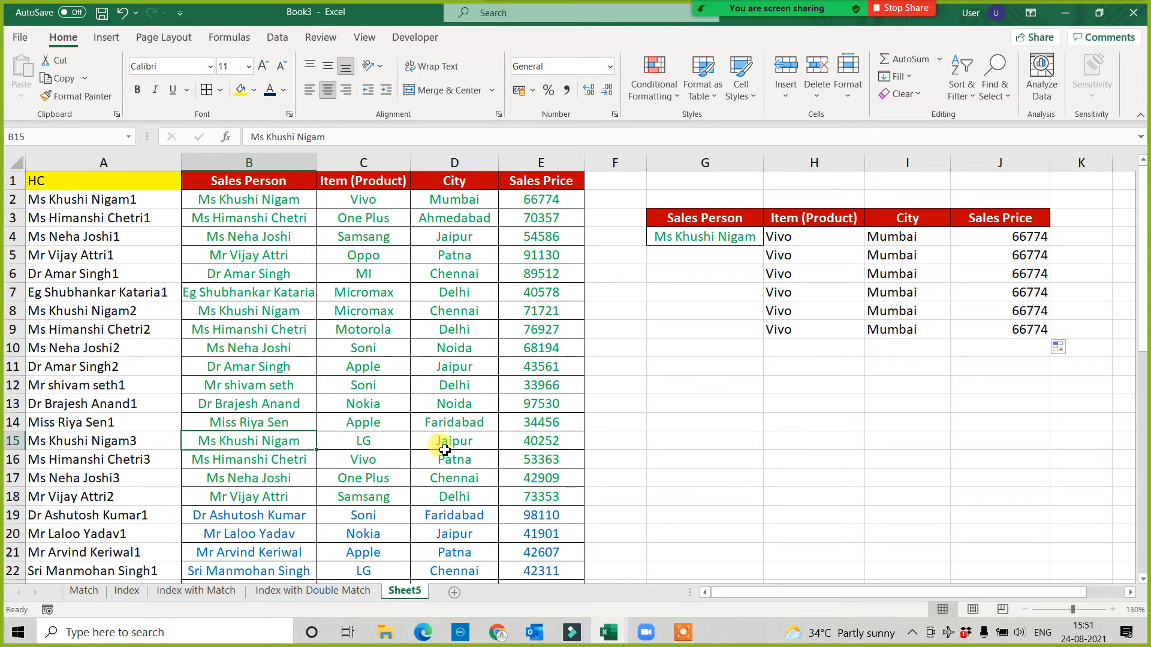
- Replace the fixed 1 in H4's VLOOKUP lookup value with ROW(A1) and fill the formula through J9
click(803, 235)
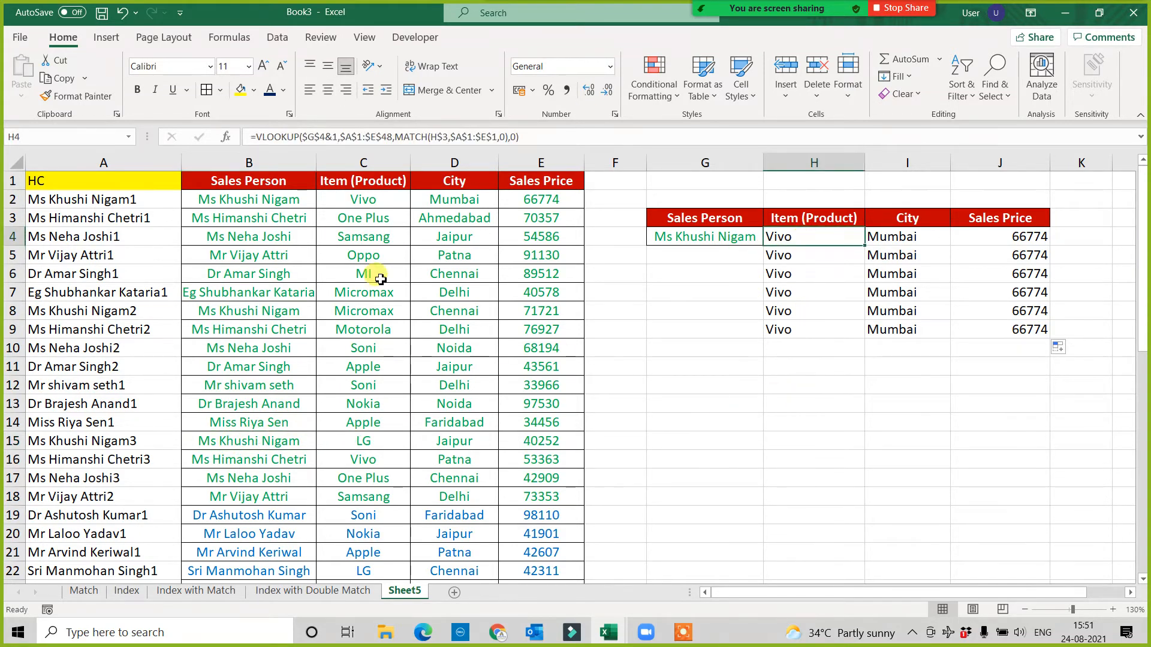
click(337, 138)
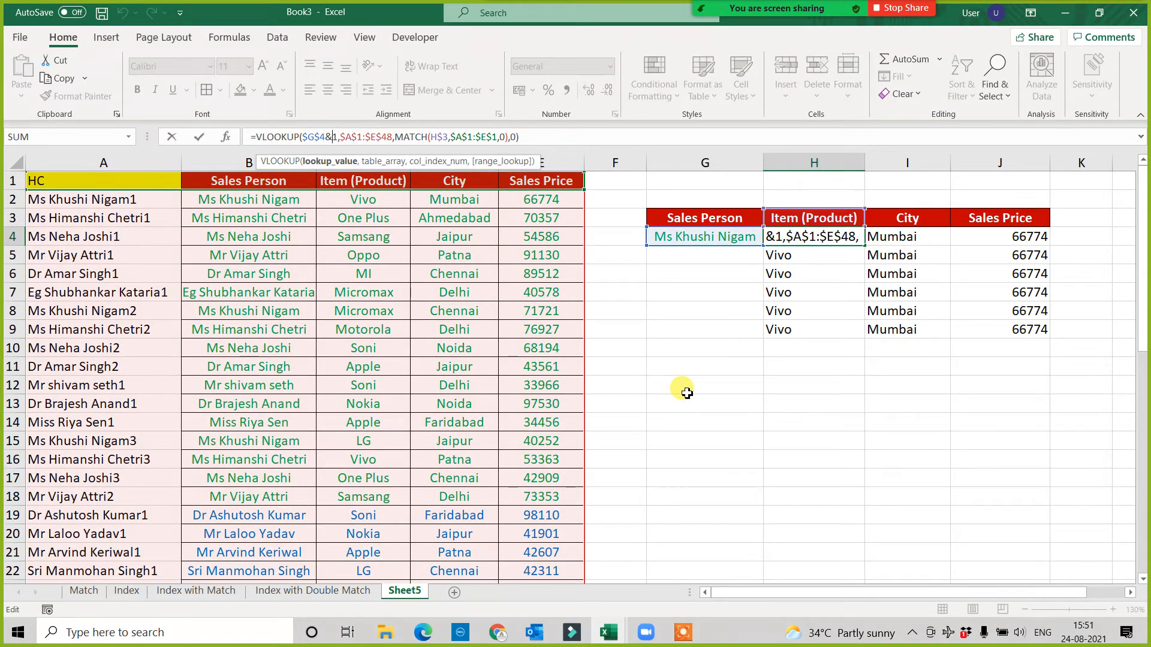
key(Delete)
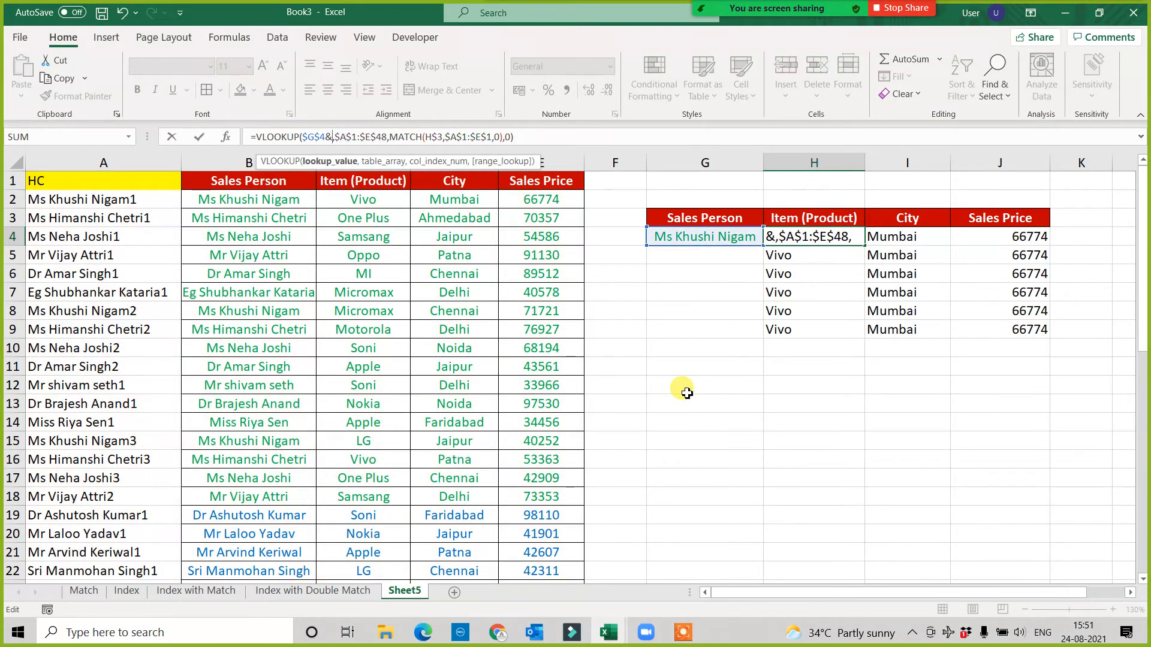
text(row(a1))
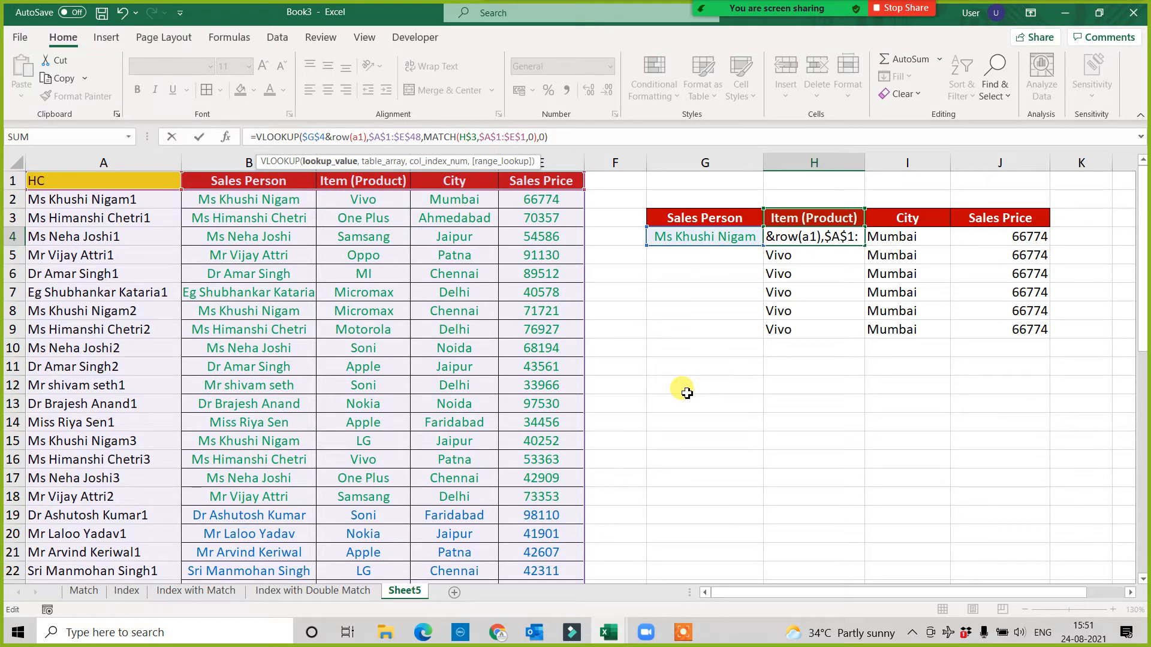
key(Return)
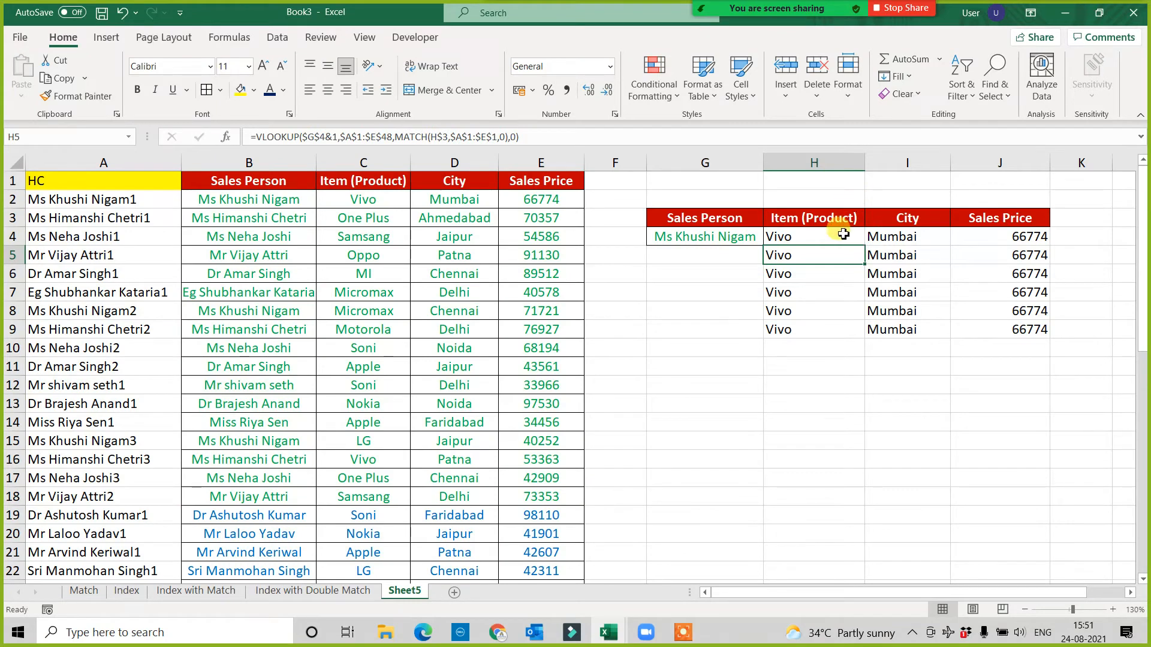
click(843, 234)
drag(867, 246, 1031, 335)
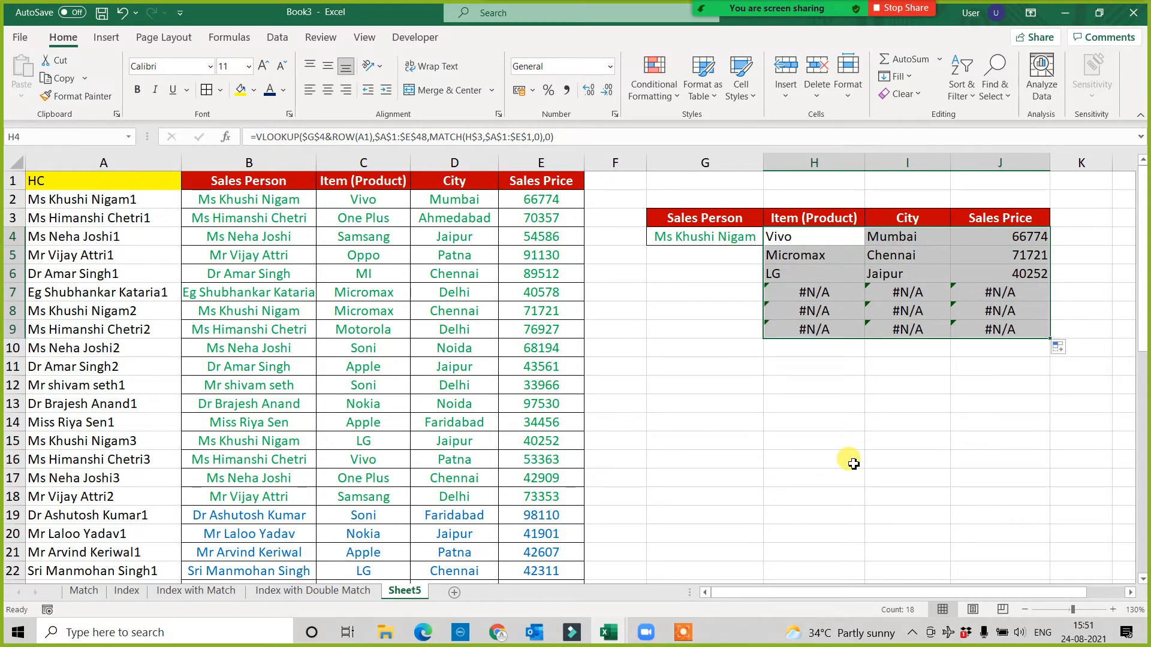
- Copy the salesperson's name from G4 into B14 to add another repeated entry to the source data
click(681, 239)
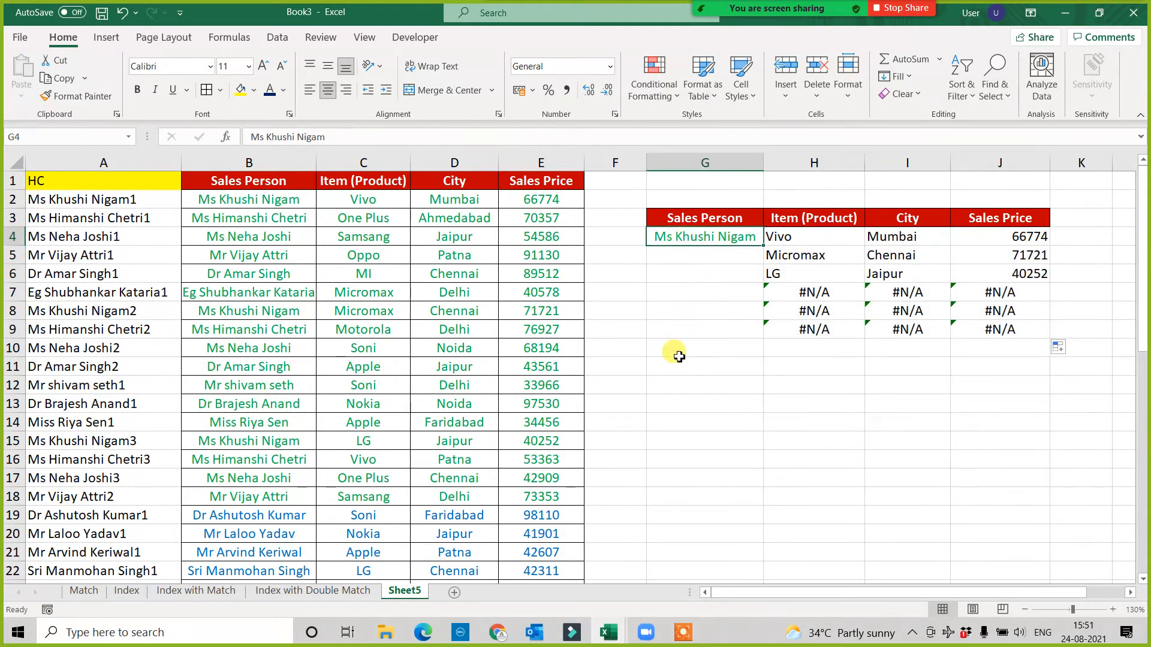
key(ctrl+c)
click(264, 425)
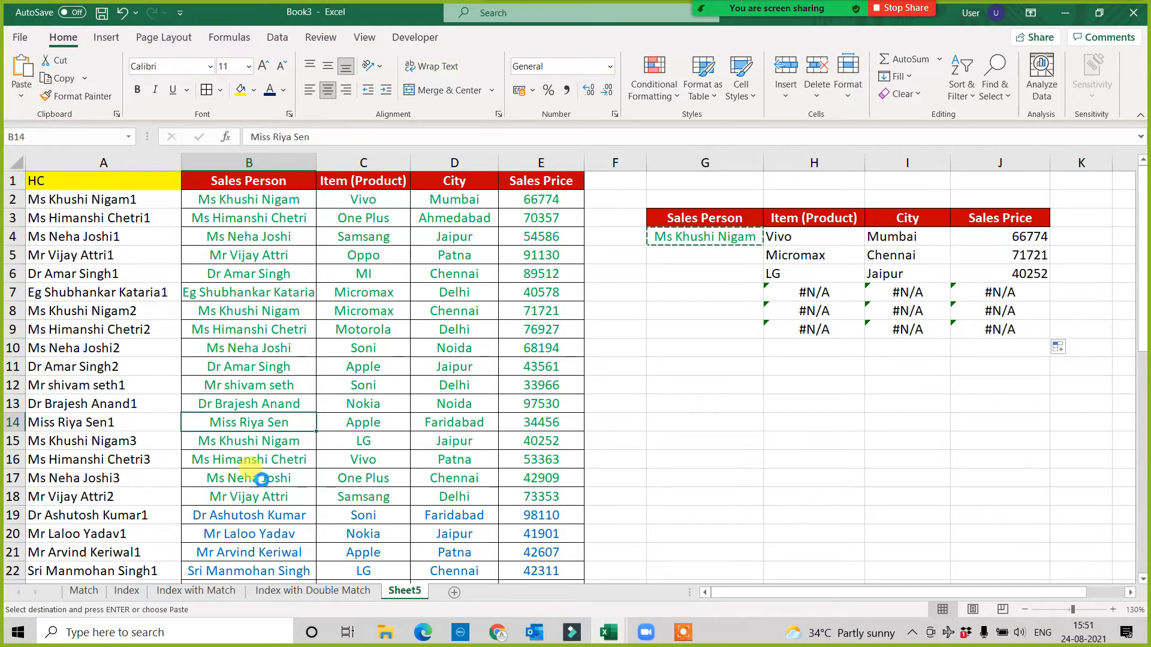
key(ctrl+v)
click(785, 470)
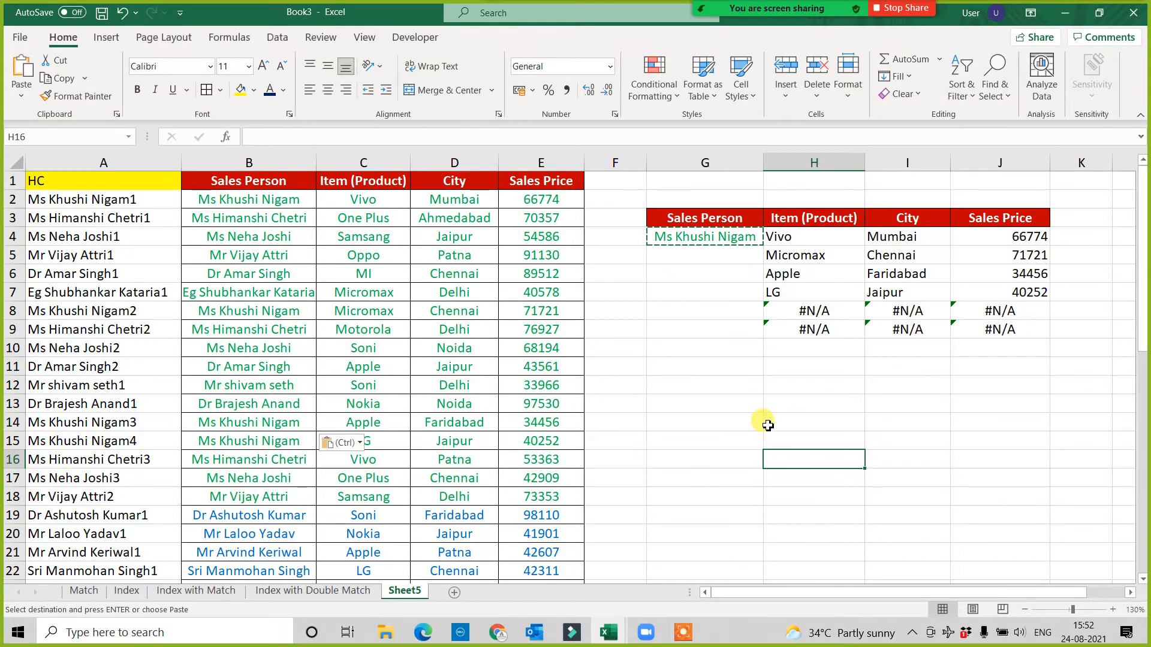
- Extend the VLOOKUP formula from H4 across to column J and down to row 18
click(816, 239)
drag(816, 239, 1012, 509)
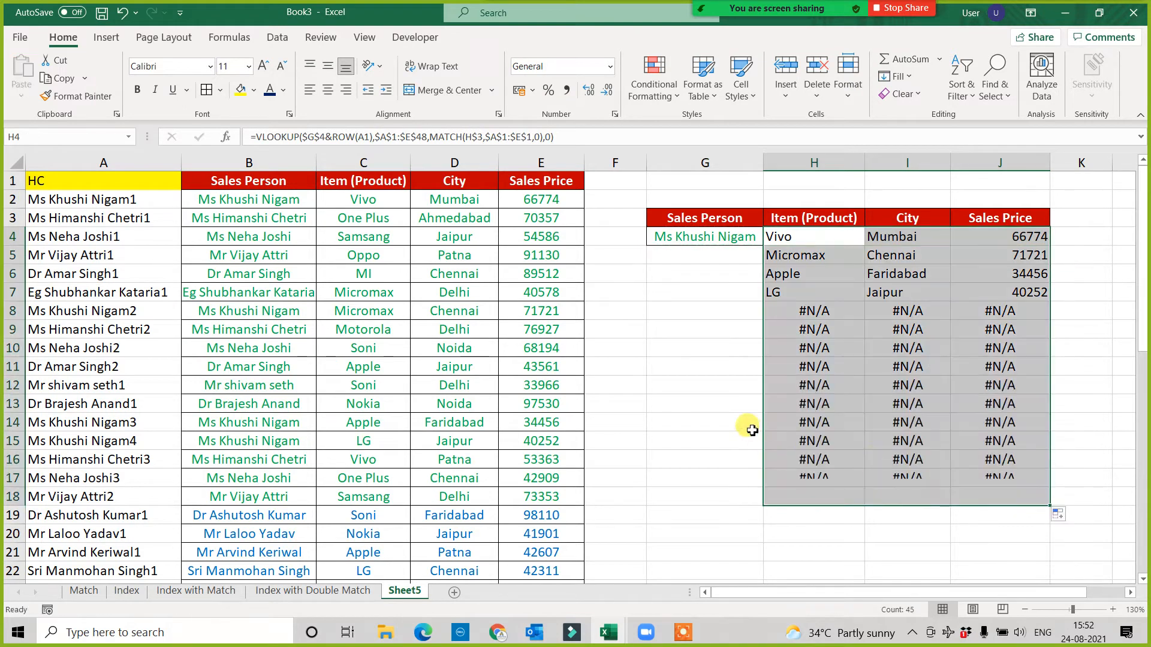
click(696, 384)
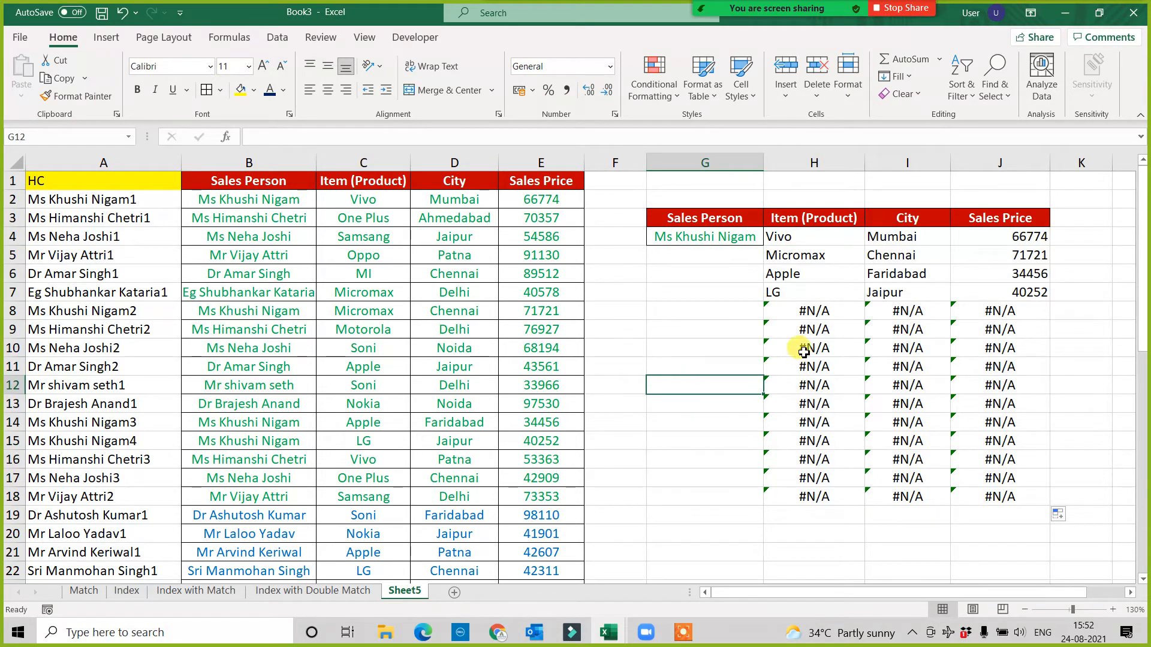
- Wrap the H4 formula in IFERROR with an empty string "" as fallback and fill it through J18
click(785, 238)
click(260, 137)
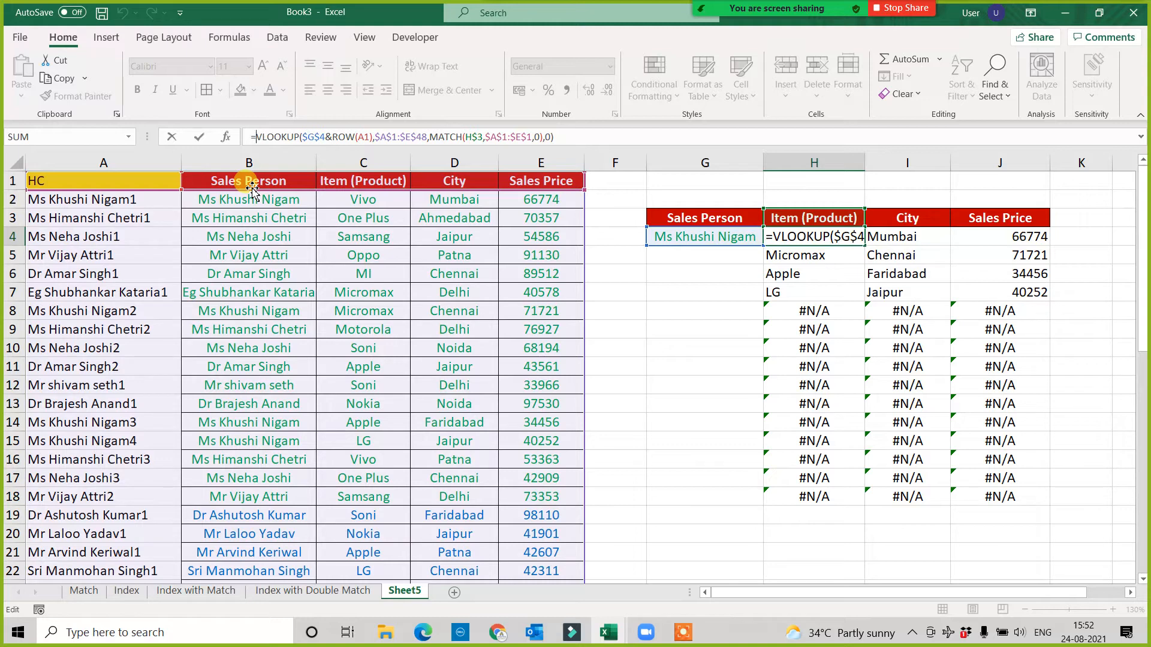
text(if)
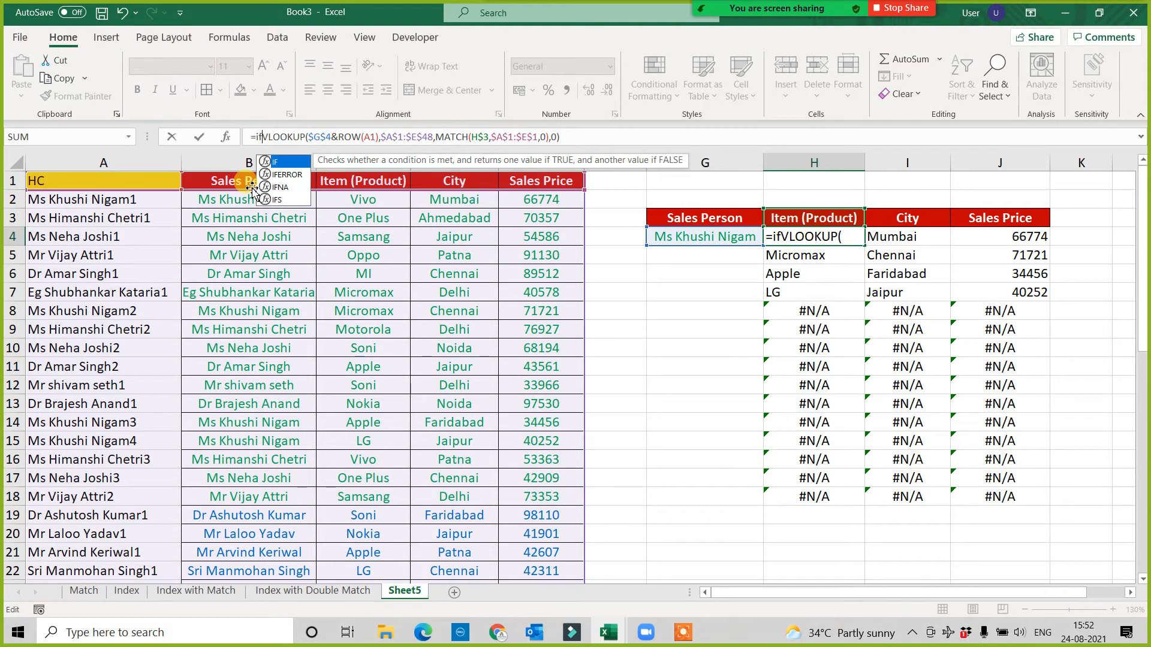
double_click(287, 175)
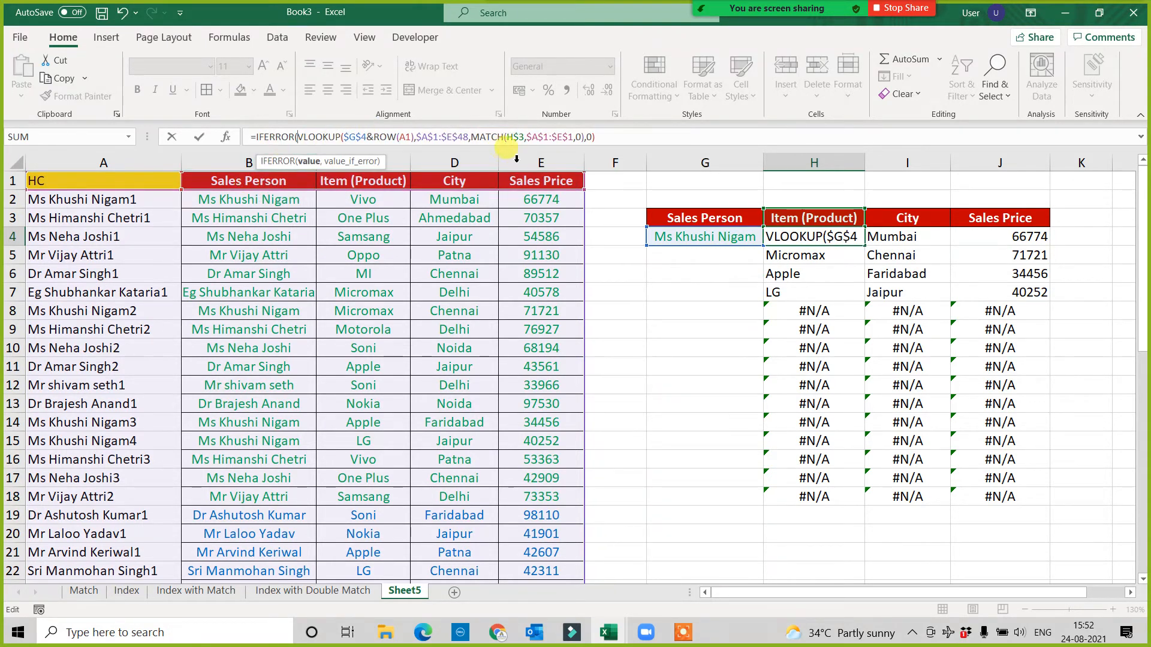
click(598, 137)
text(,)
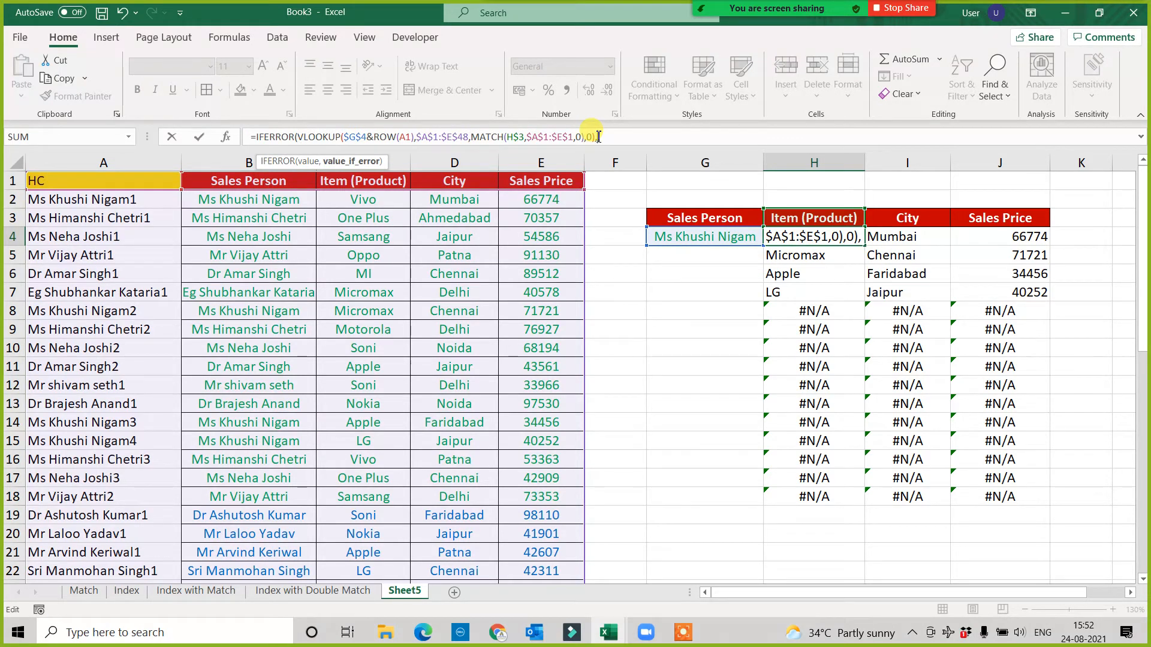
text(""))
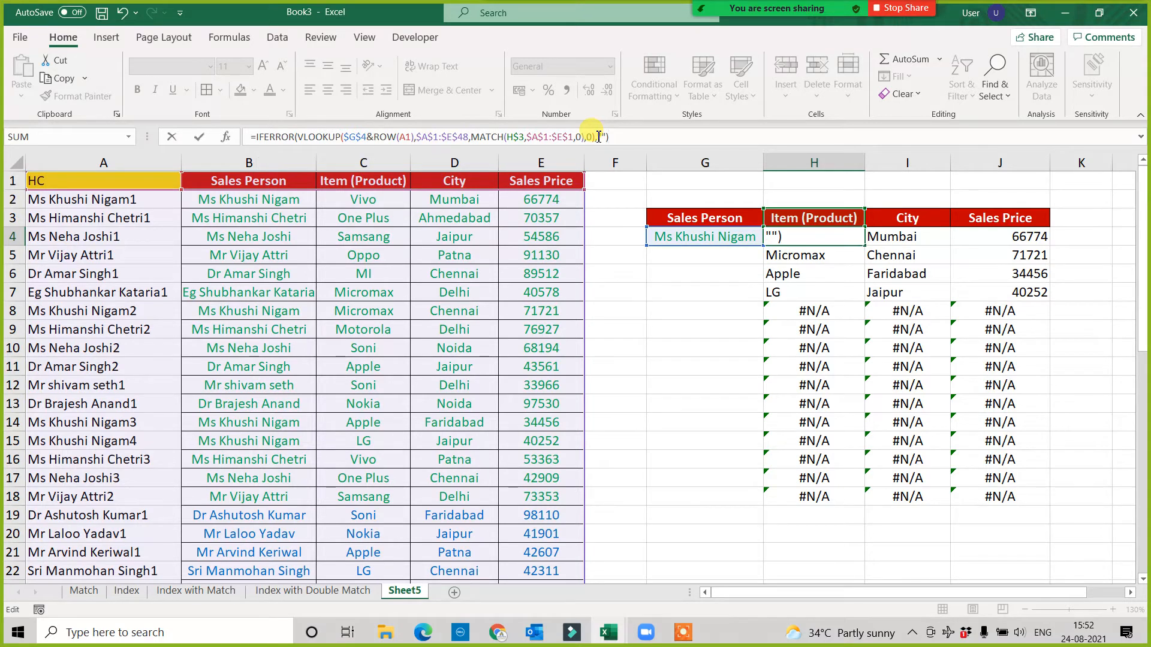
key(ctrl+Return)
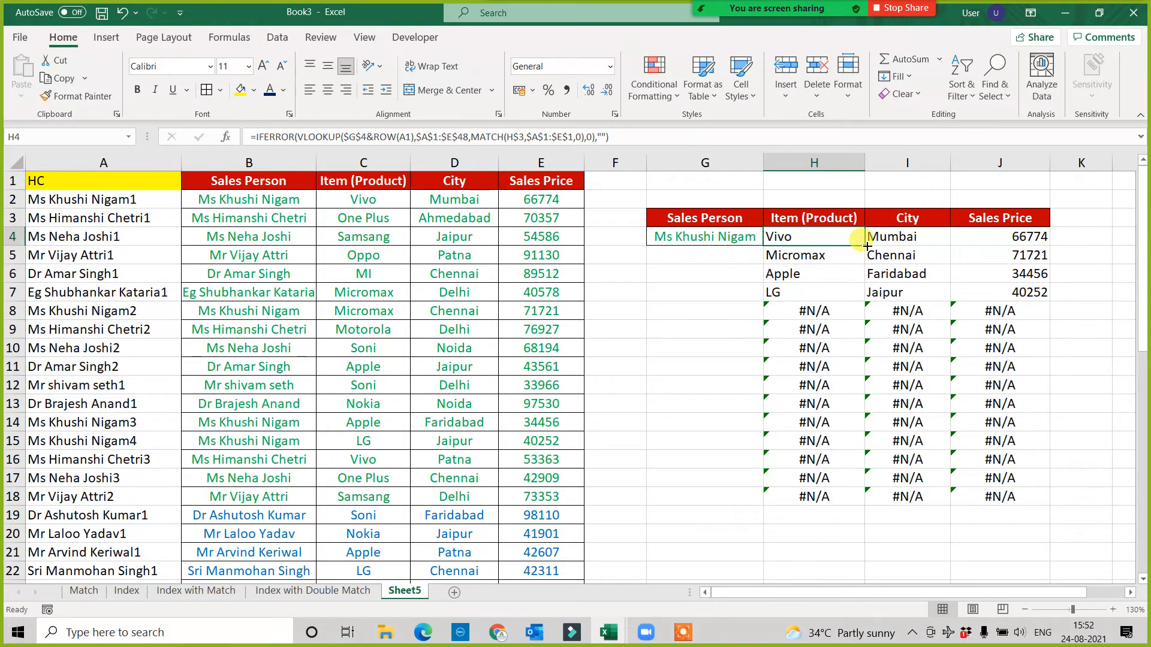
drag(866, 245, 985, 508)
click(846, 552)
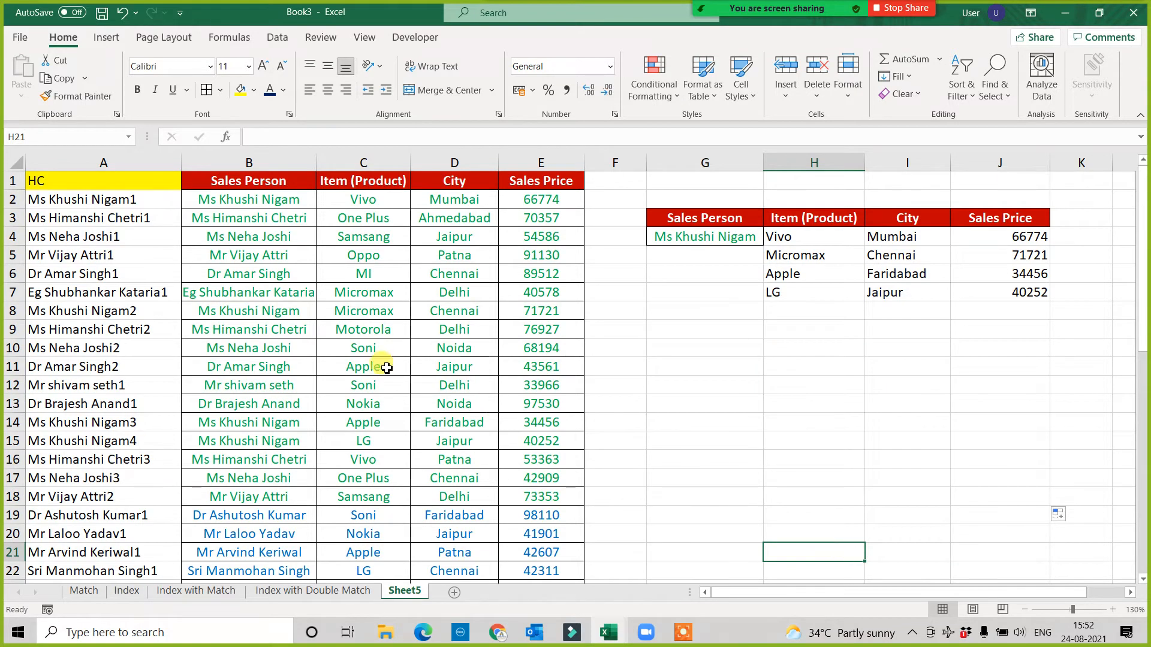
- Copy the salesperson's name from B5 into lookup cell G4 to test the results table
click(233, 255)
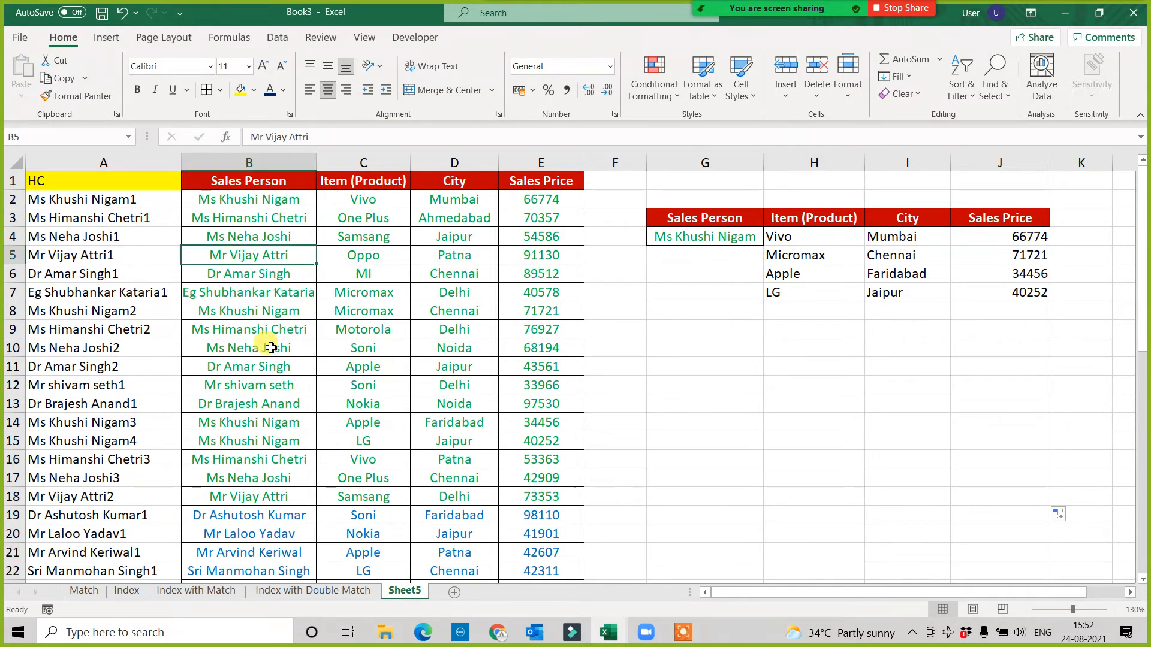
key(ctrl+c)
click(671, 240)
key(ctrl+v)
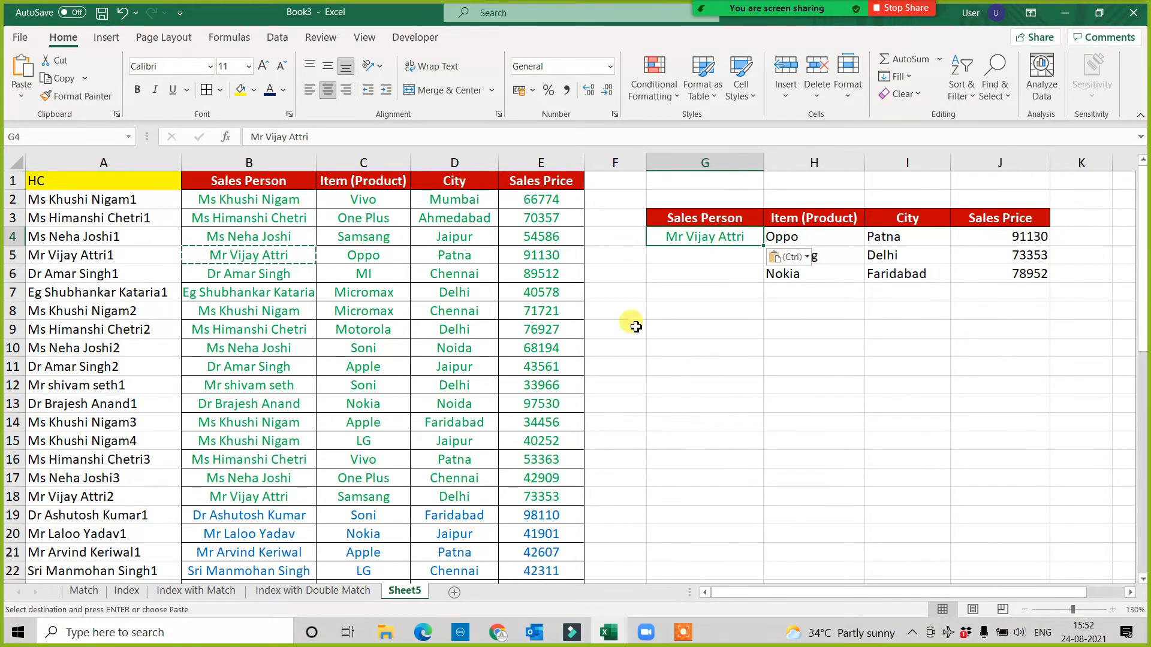
- Copy the salesperson's name from B16 into G4 as another lookup test
click(274, 465)
key(ctrl+c)
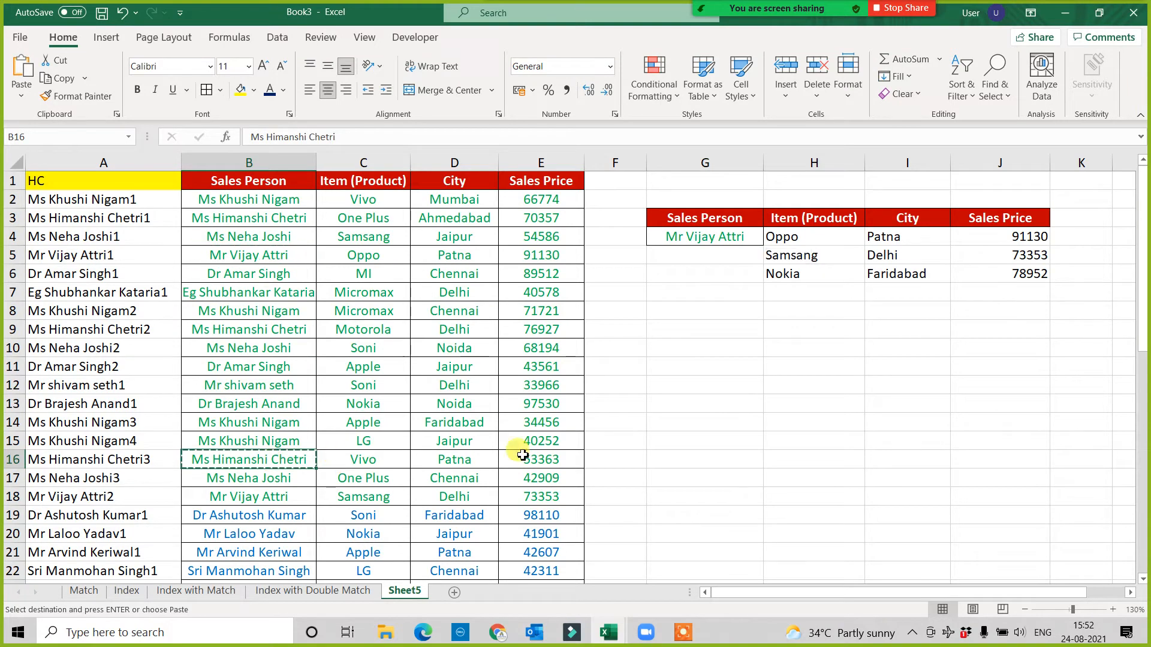
click(723, 237)
key(ctrl+v)
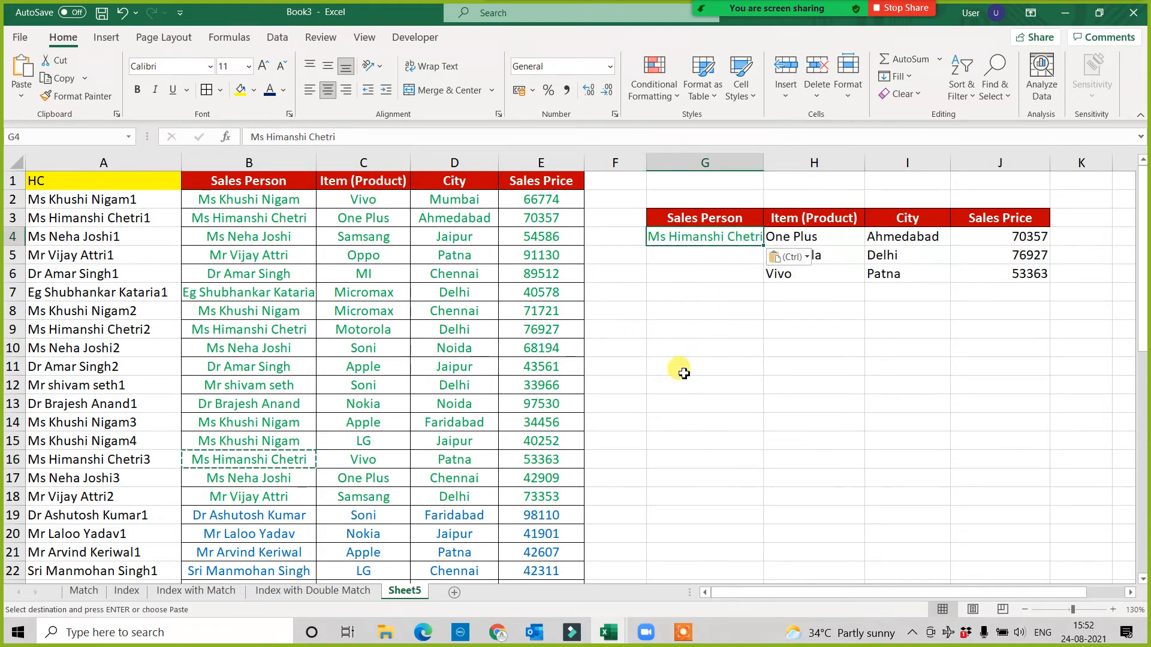
- Copy the salesperson's name from B12 into B14:B18 to create more repeated entries in the source data
click(241, 383)
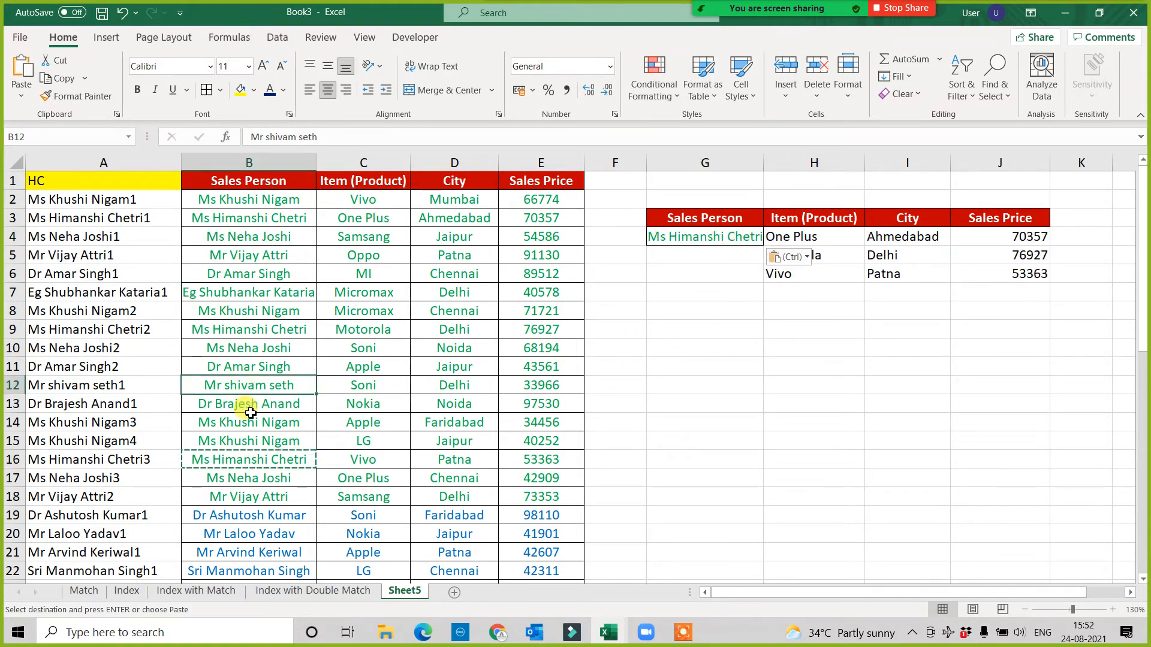
key(ctrl+c)
drag(239, 421, 234, 494)
key(ctrl+v)
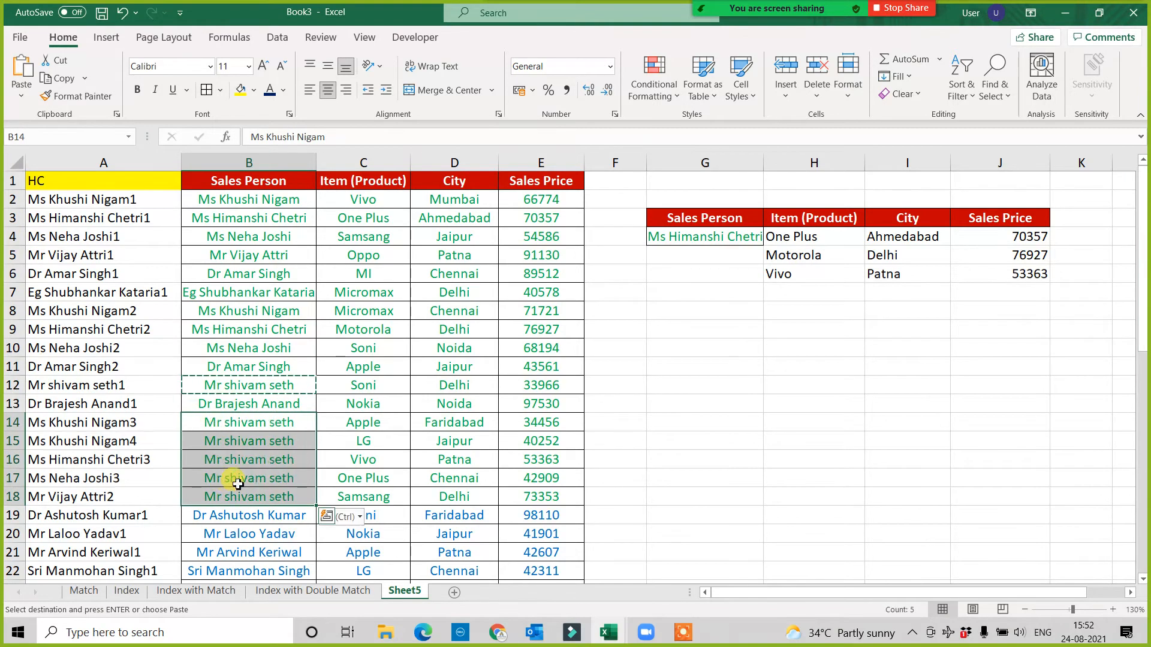
click(272, 372)
click(300, 329)
- Copy the repeated salesperson's name from B14 into lookup cell G4 and clear the copy selection
click(243, 423)
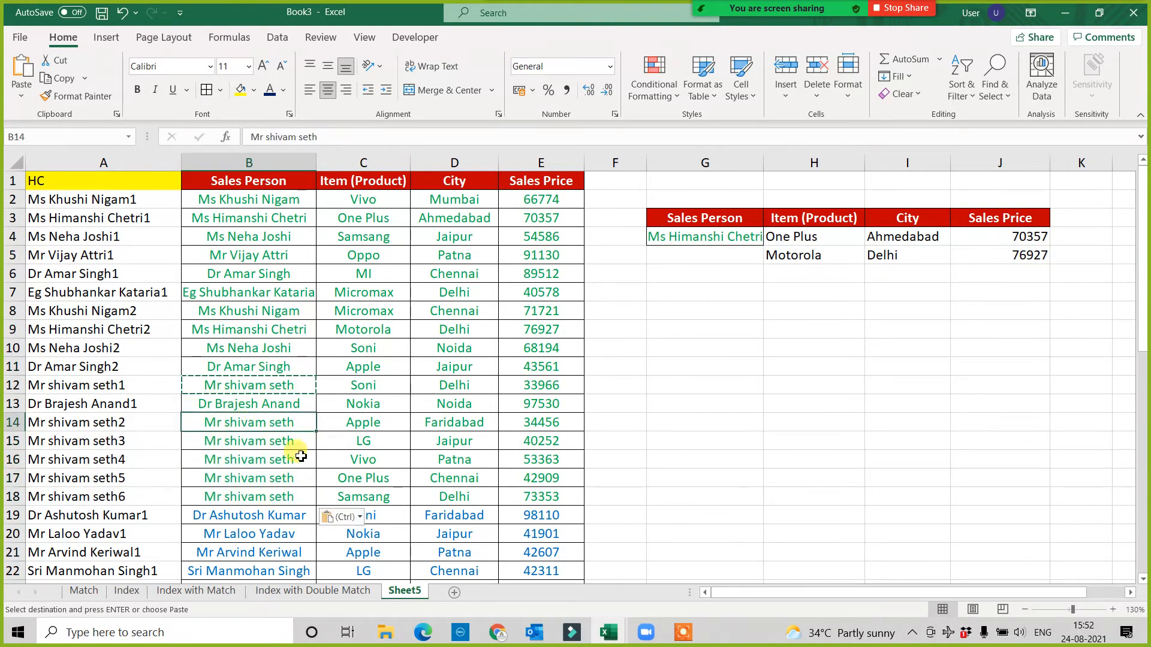
key(ctrl+c)
click(666, 237)
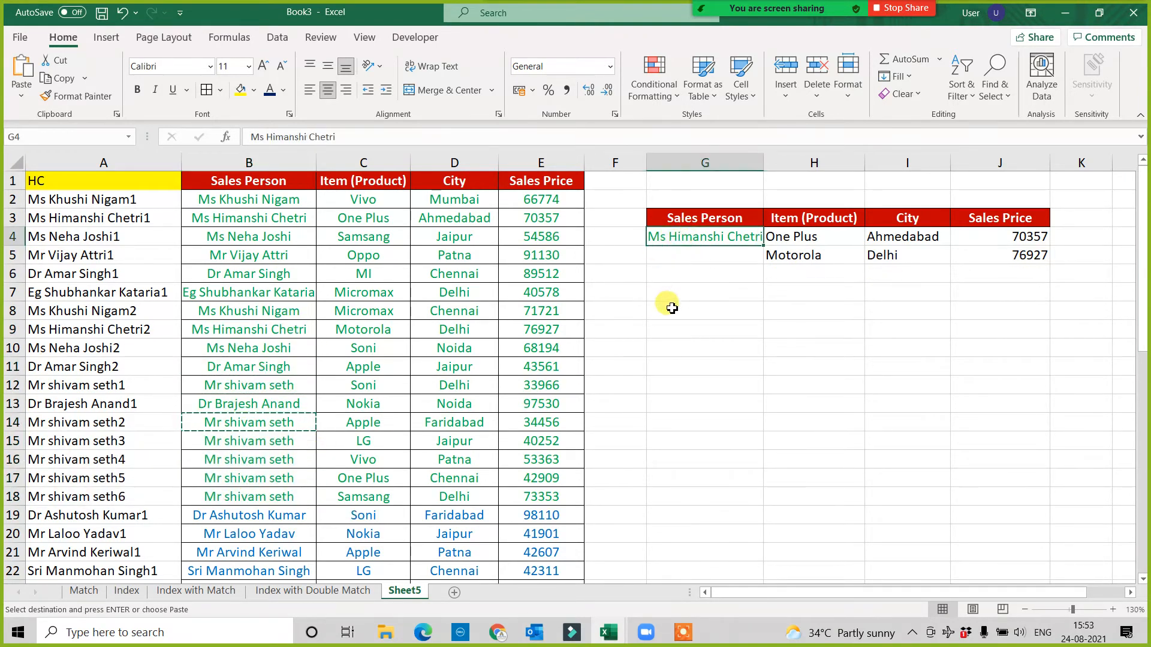
key(ctrl+v)
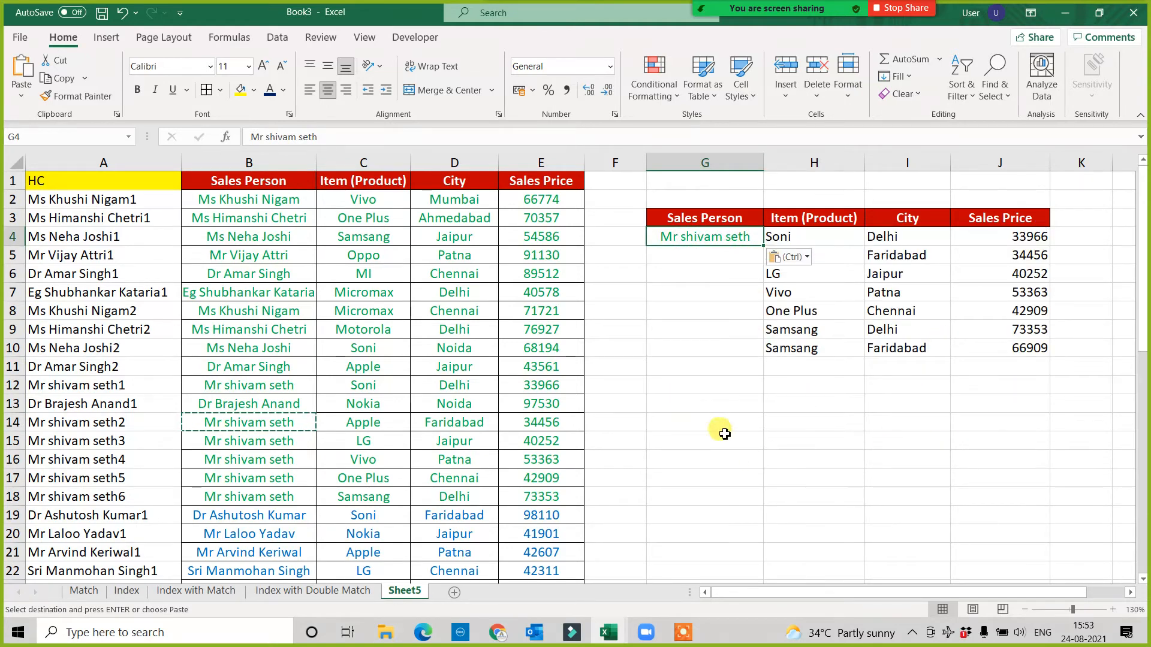
key(Escape)
click(696, 362)
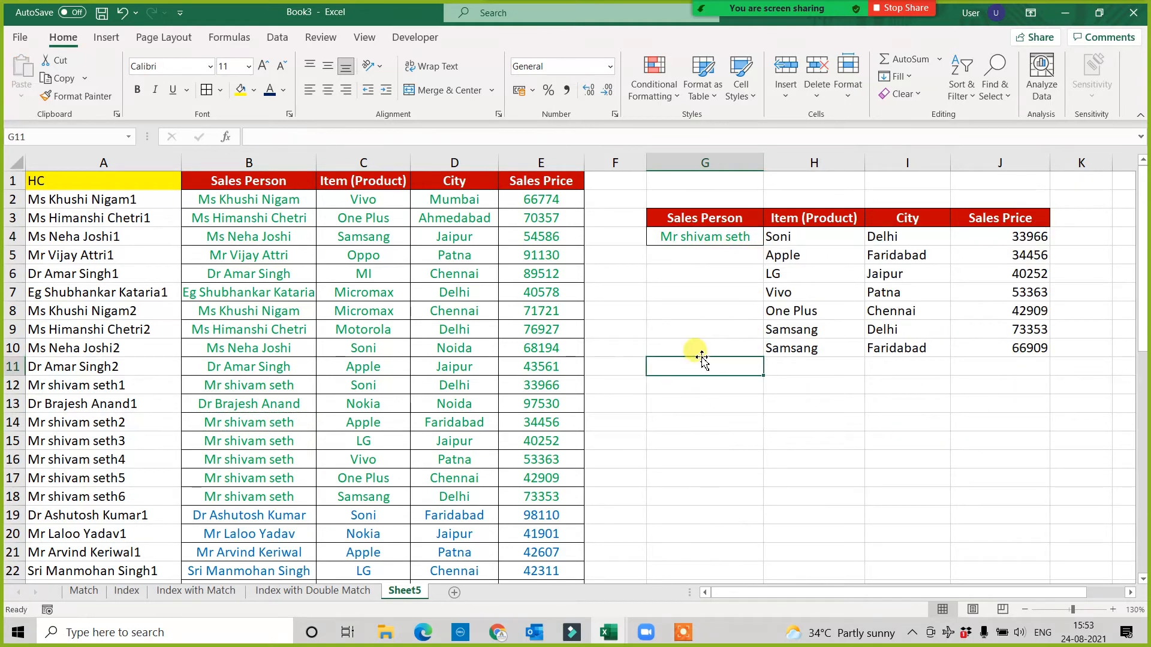
click(732, 239)
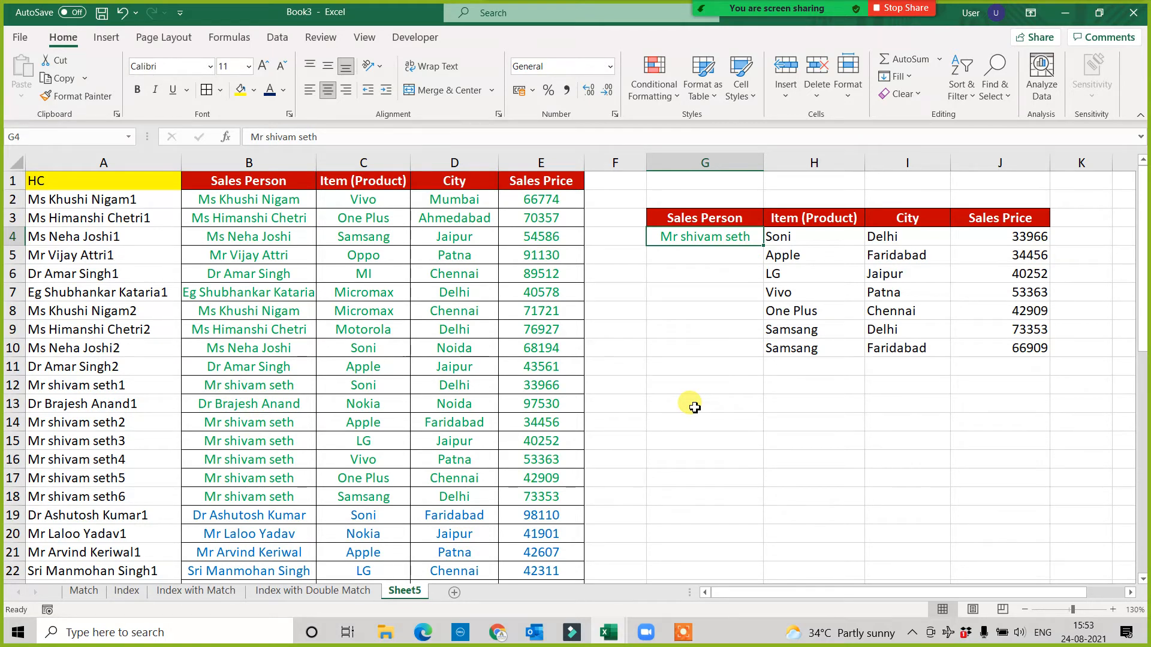
drag(99, 163, 228, 163)
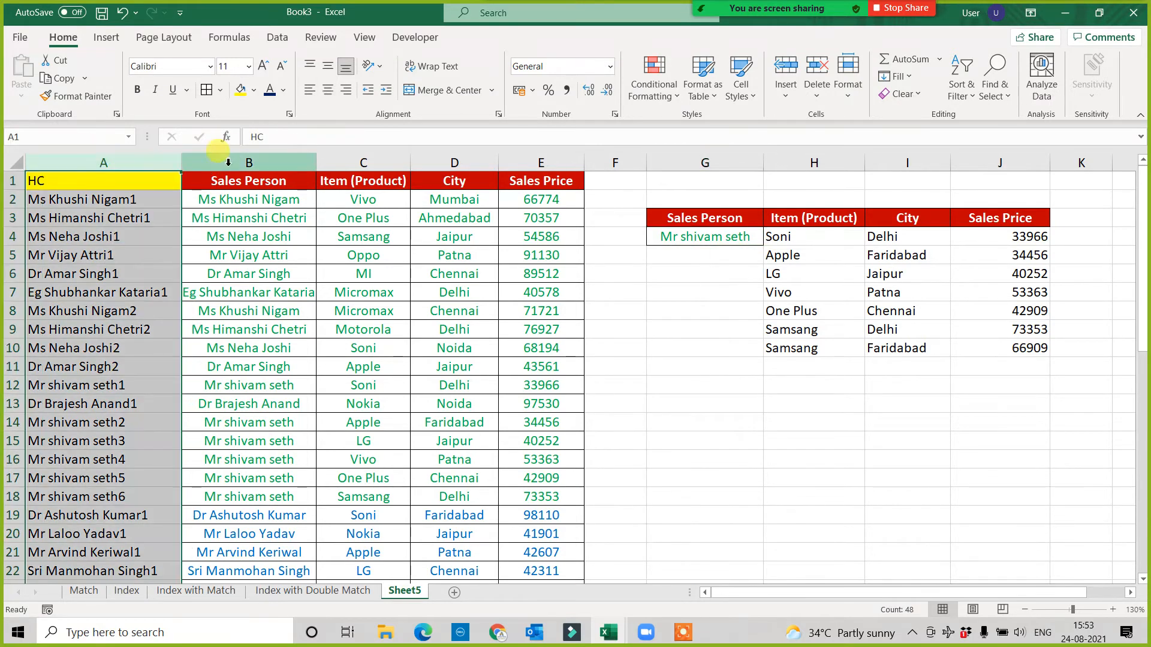
click(228, 162)
click(78, 163)
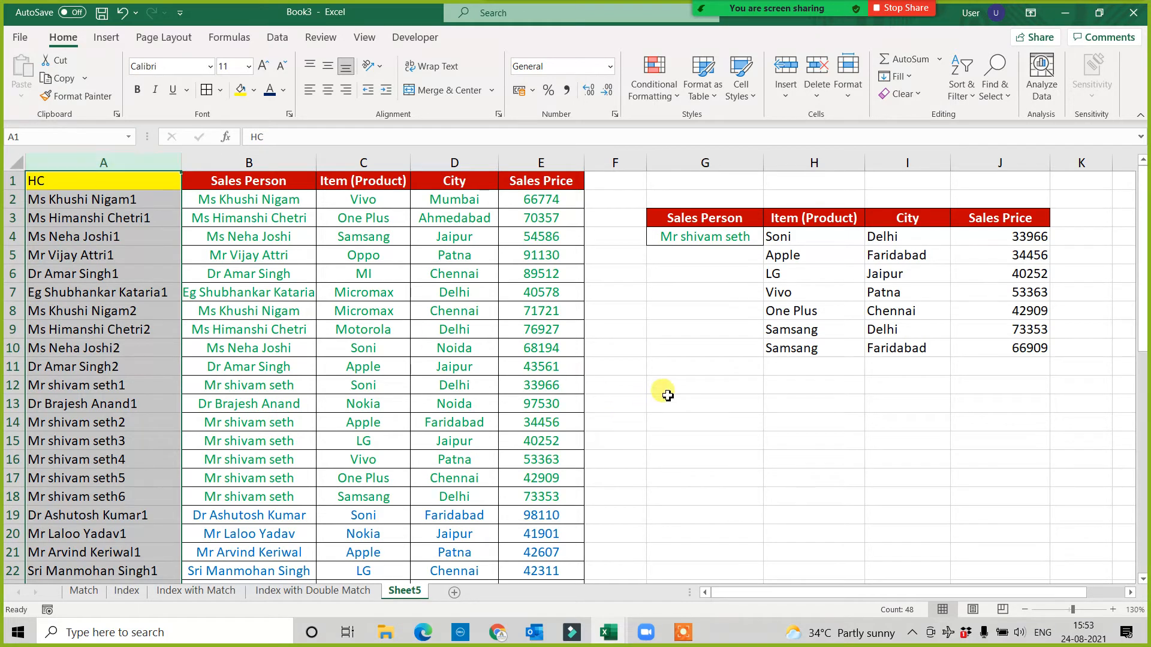
- Copy the Sales Person column, including its header, from column B to column N starting at N1
click(701, 237)
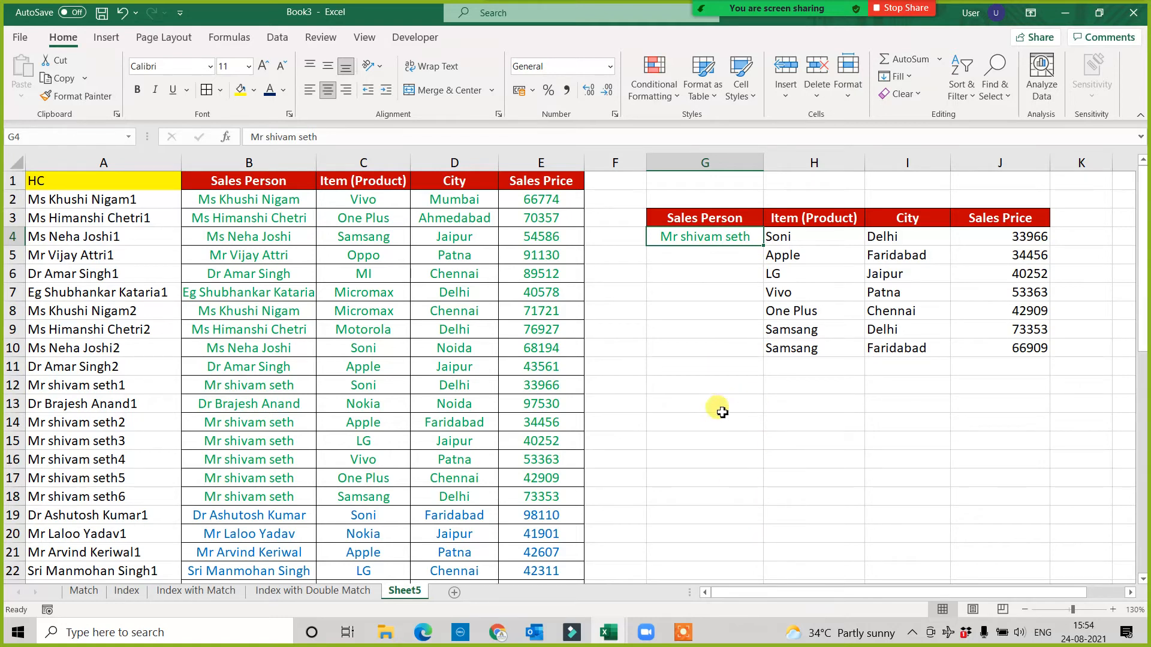
click(224, 183)
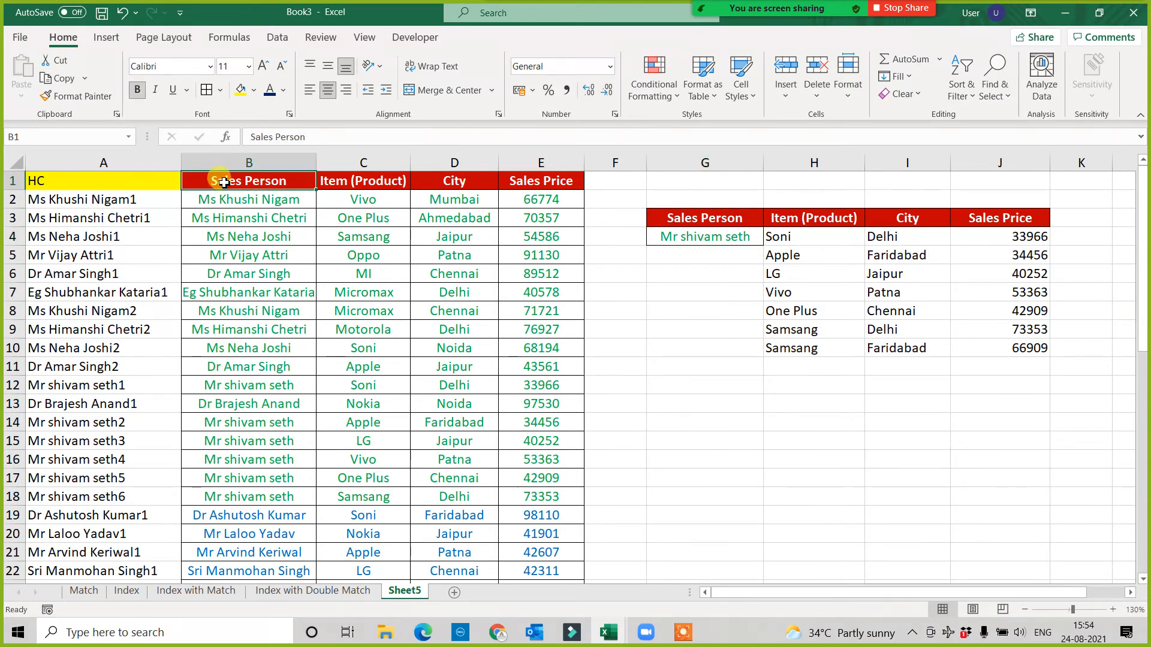
key(ctrl+shift+Down)
key(ctrl+c)
scroll(223, 183, up, 8)
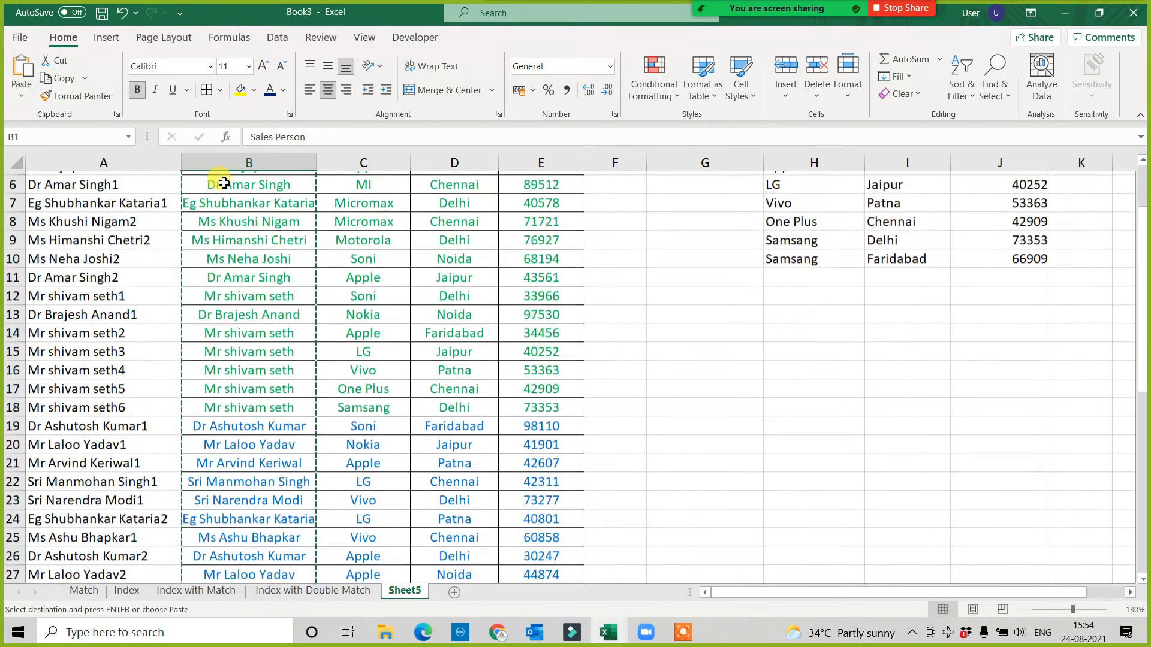
key(Right)
key(Right)
key(Right)
key(Right)
key(Right)
key(Right)
key(Right)
key(Right)
key(Right)
key(Right)
key(Right)
key(Right)
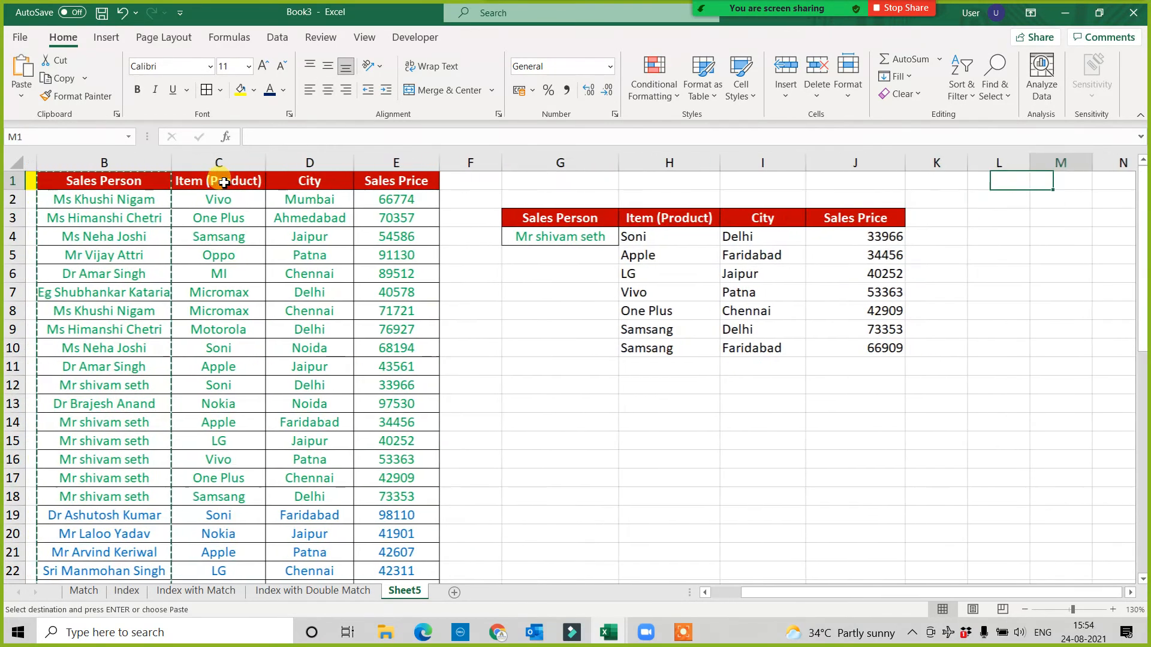
key(ctrl+v)
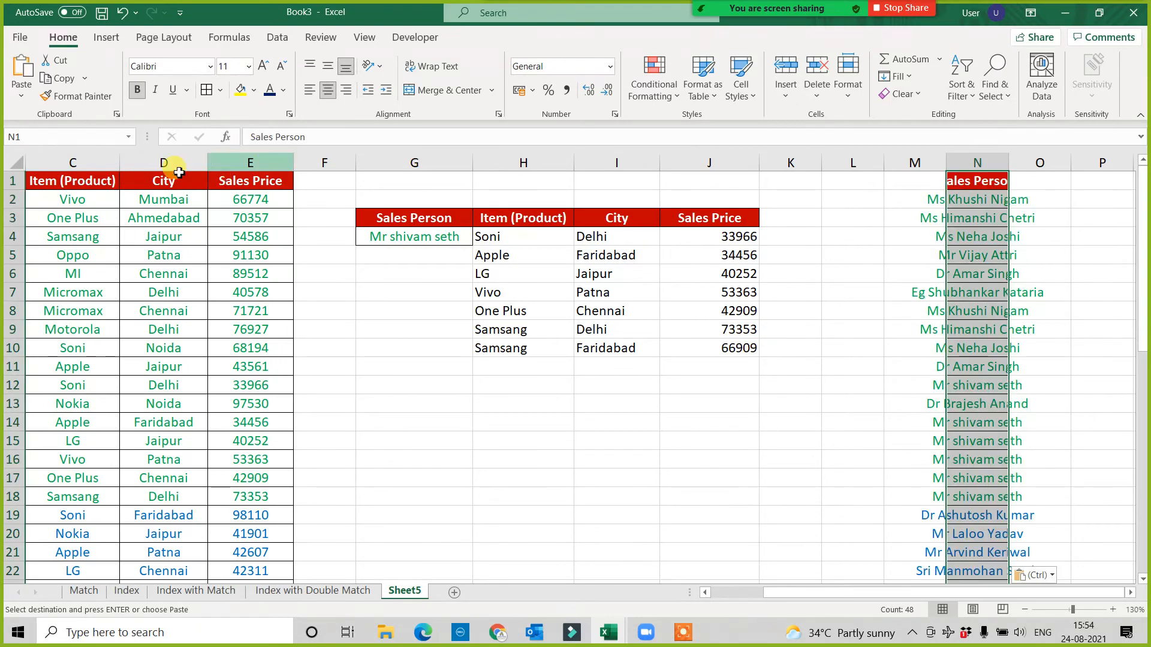
- Remove duplicates from the copied Sales Person list in column N, treating the first row as a header
click(277, 37)
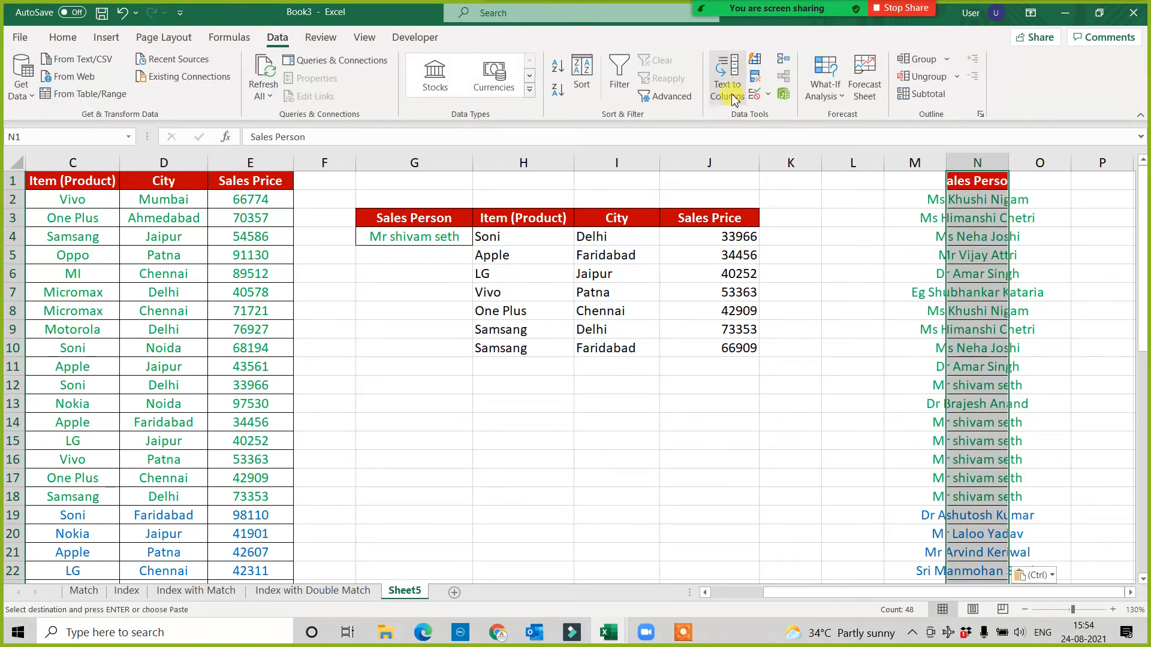
click(756, 77)
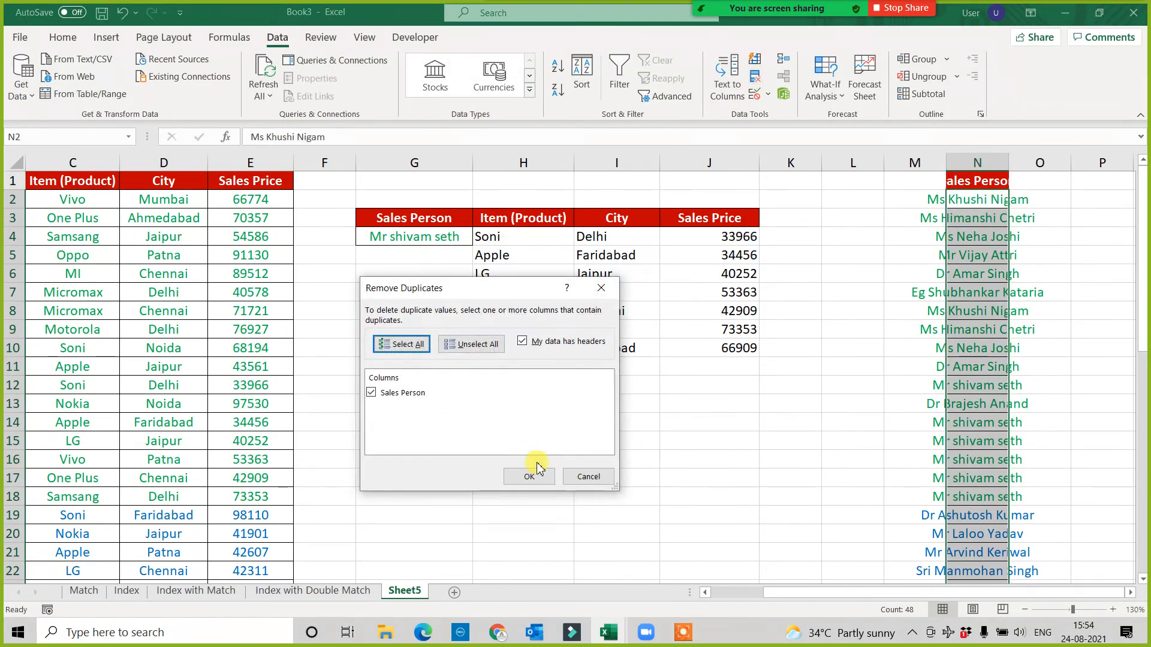
click(534, 475)
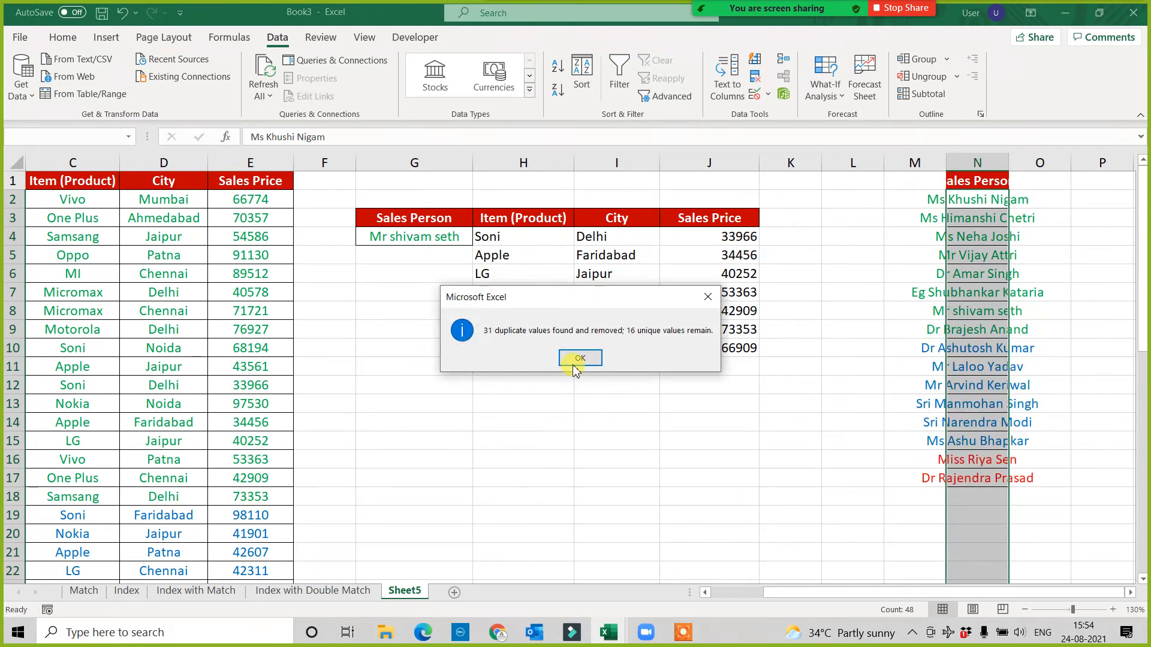
click(576, 363)
click(815, 499)
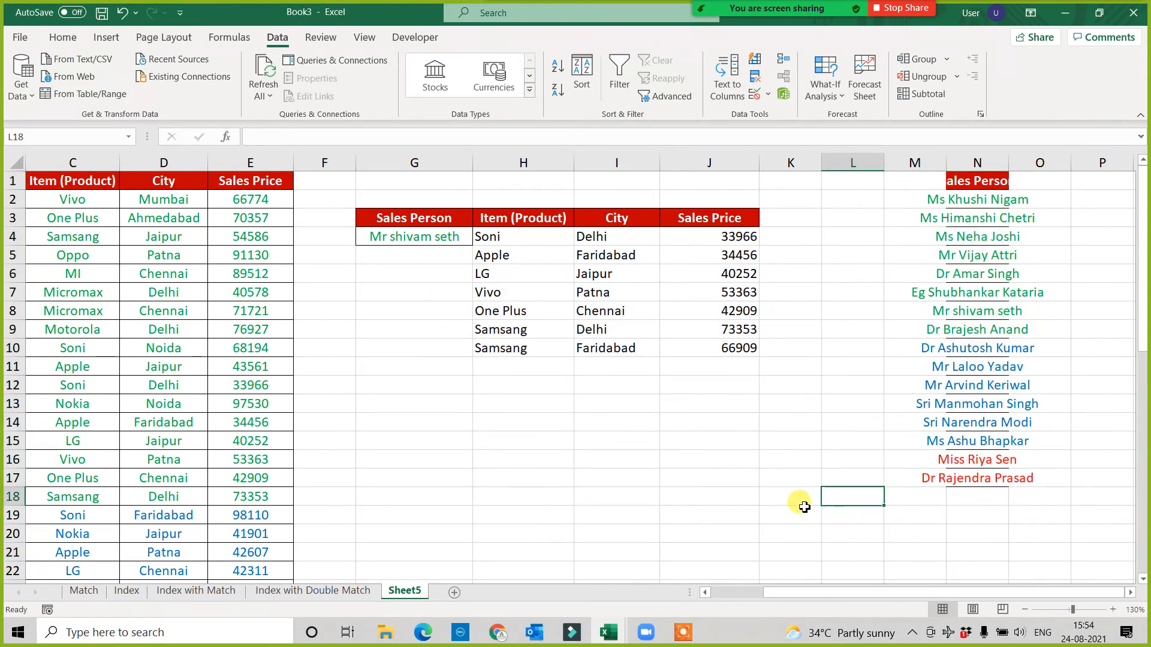
- Clear lookup cell G4 and give it list data validation with the source =$N$2:$N$17
click(390, 238)
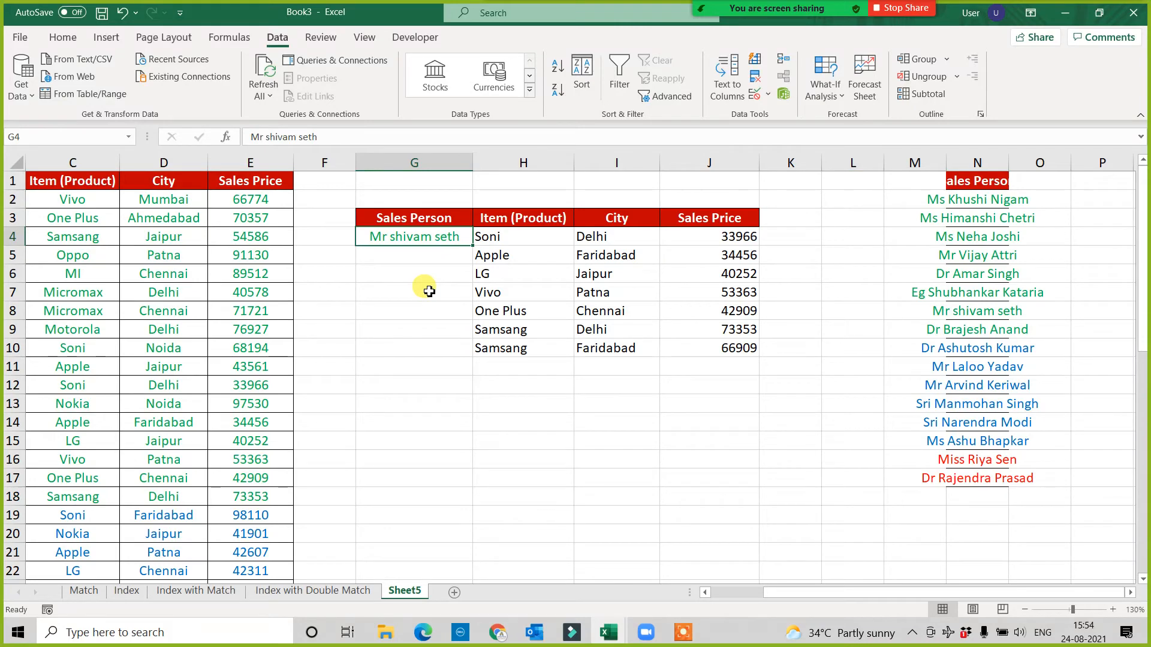
key(Delete)
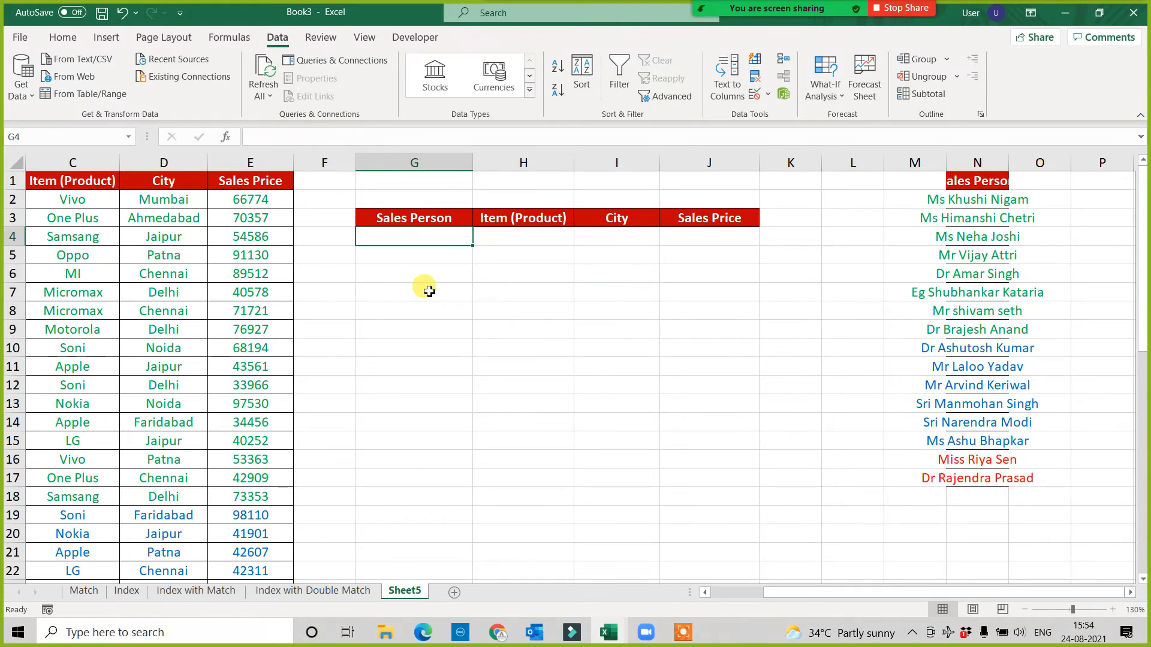
click(754, 95)
click(381, 340)
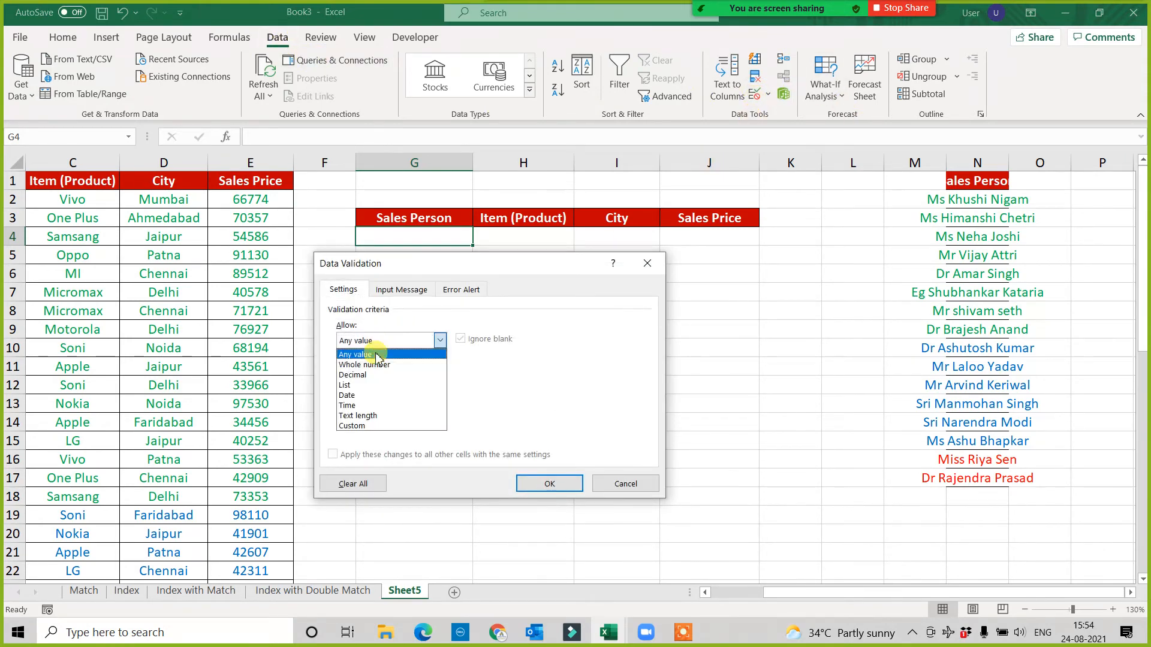
click(362, 385)
click(362, 403)
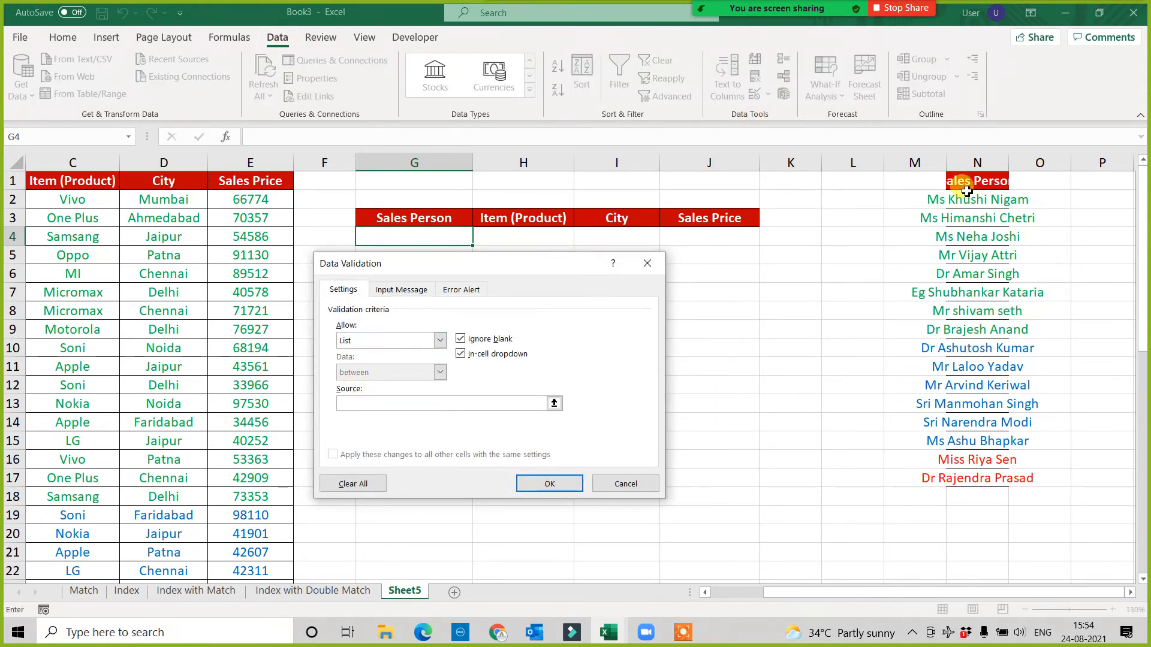
drag(966, 191, 959, 468)
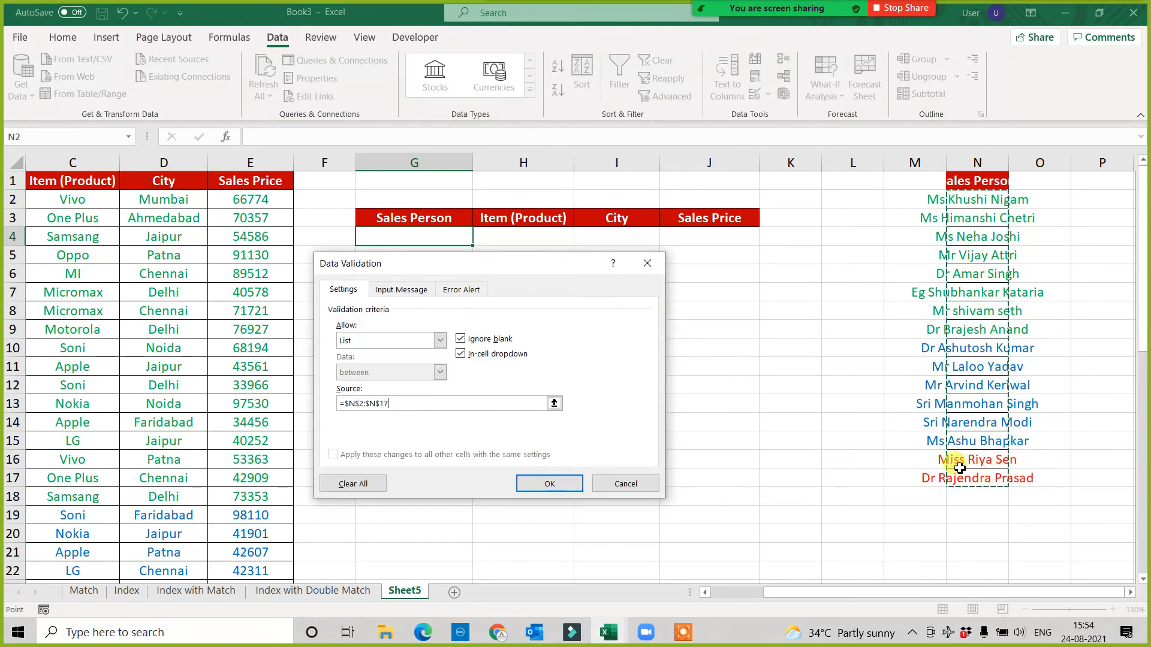
click(547, 480)
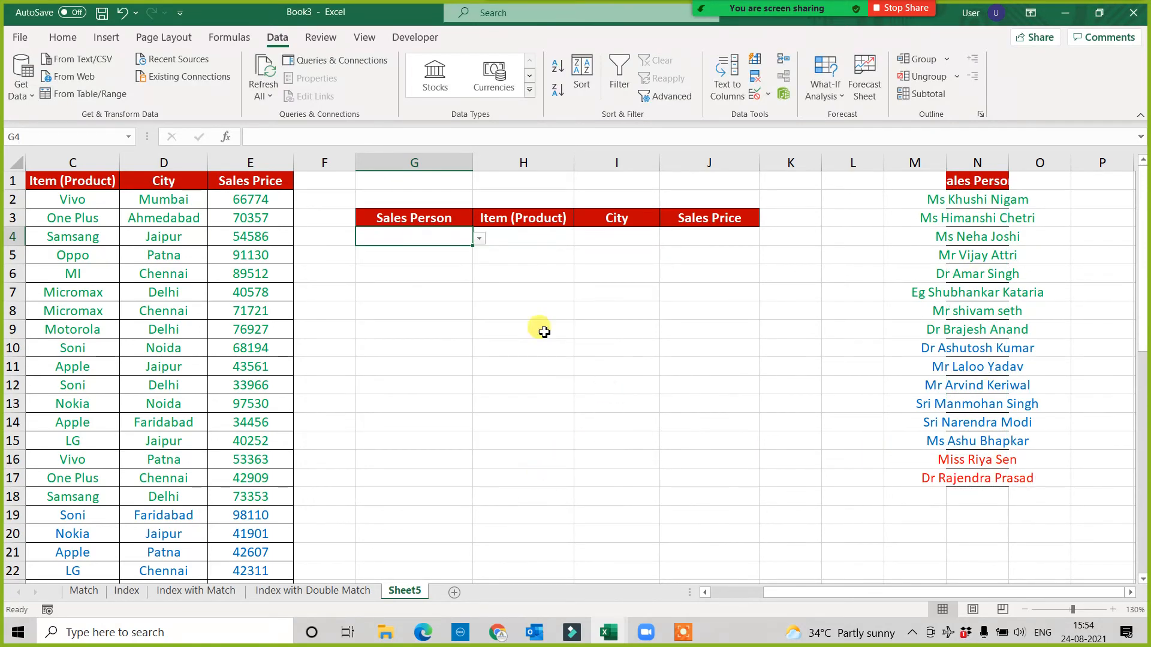
click(746, 342)
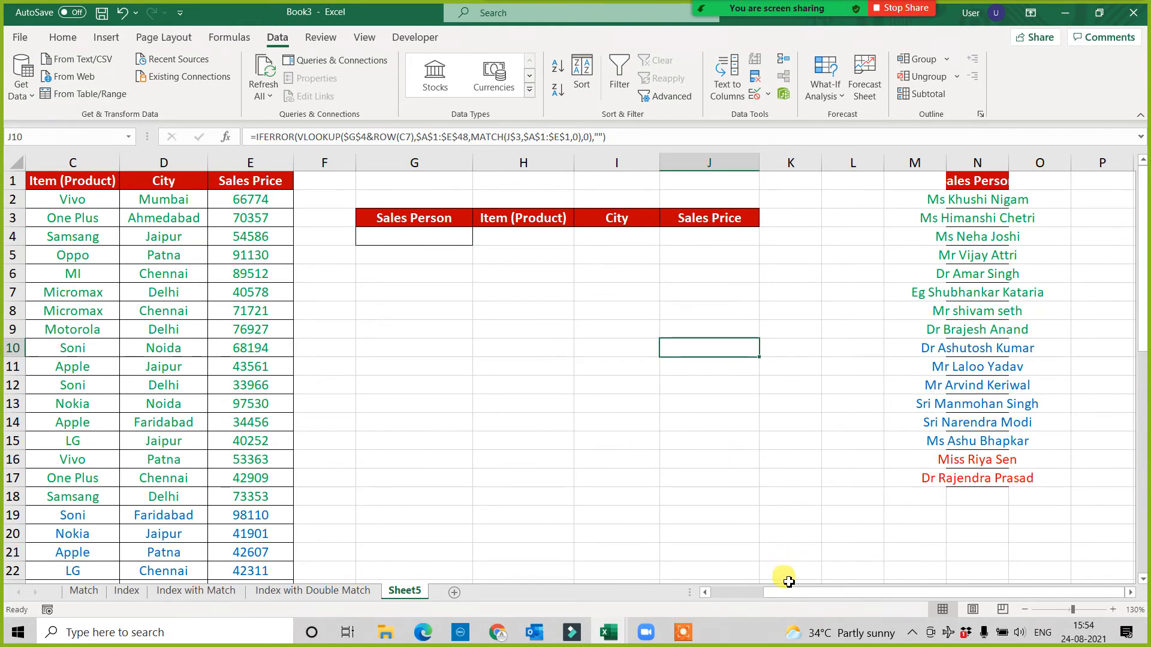
- Test G4's drop-down list by choosing the salespeople listed in N5, N10 and N17 in turn
drag(778, 593, 711, 597)
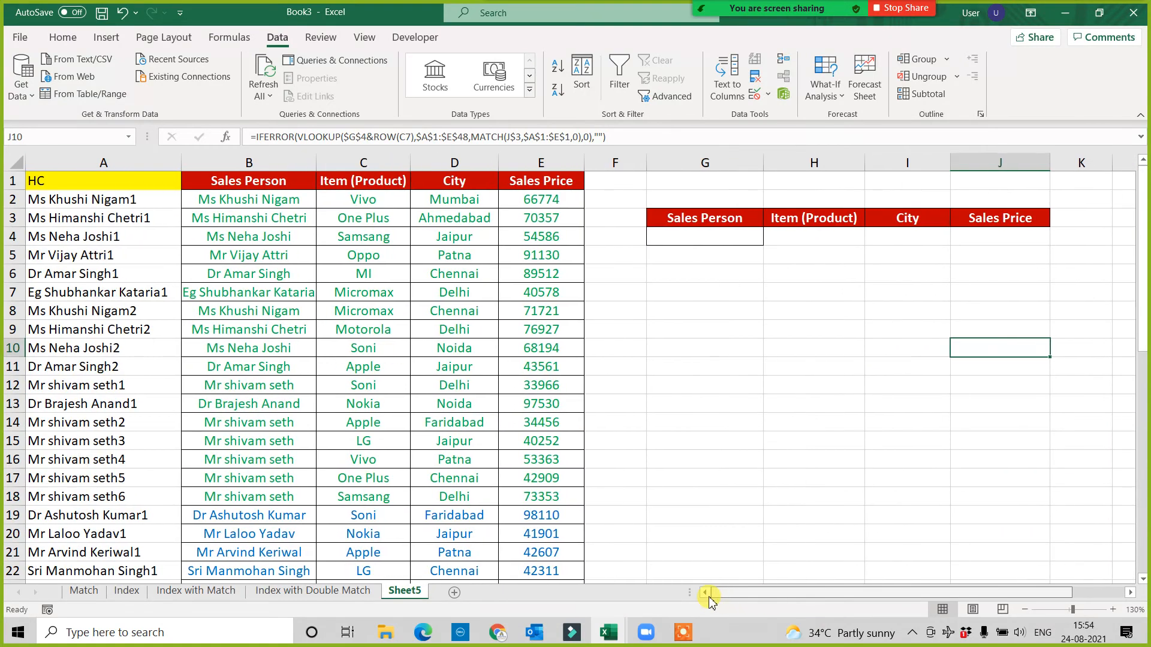
click(751, 232)
click(769, 238)
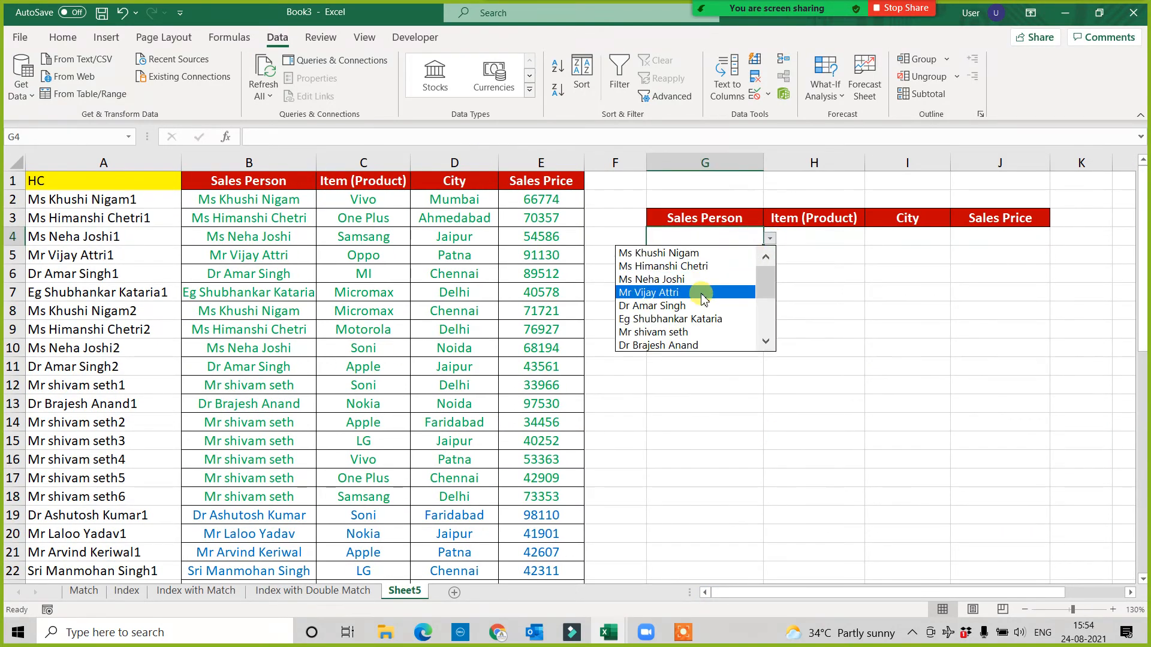
click(703, 297)
click(772, 237)
click(753, 240)
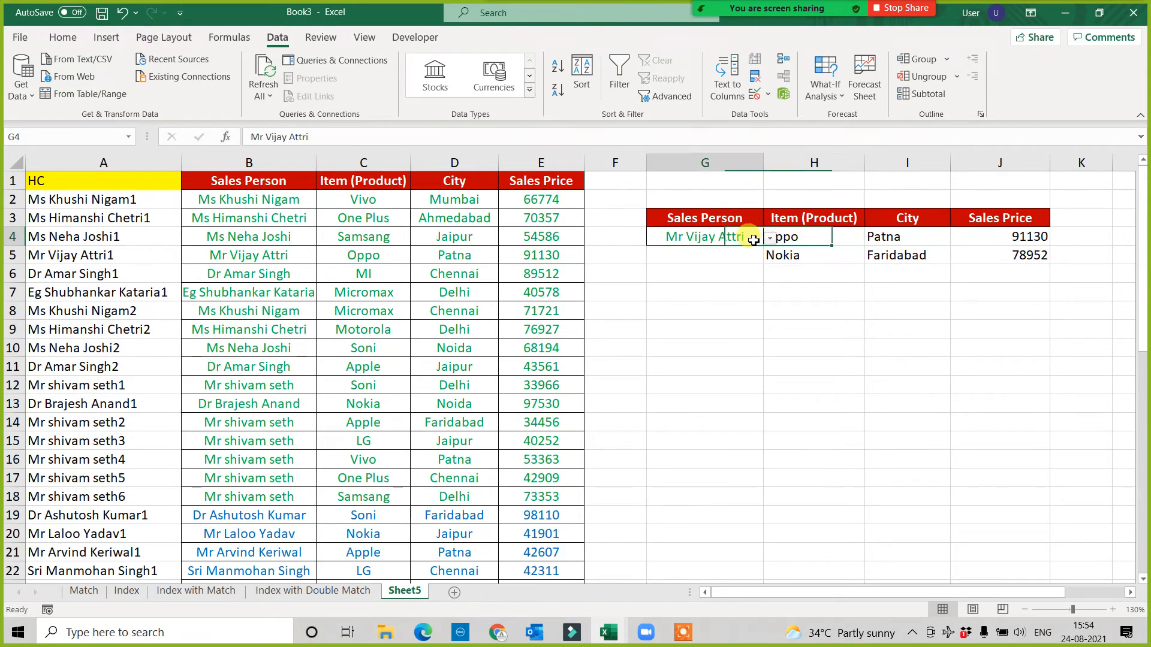
click(770, 238)
click(699, 301)
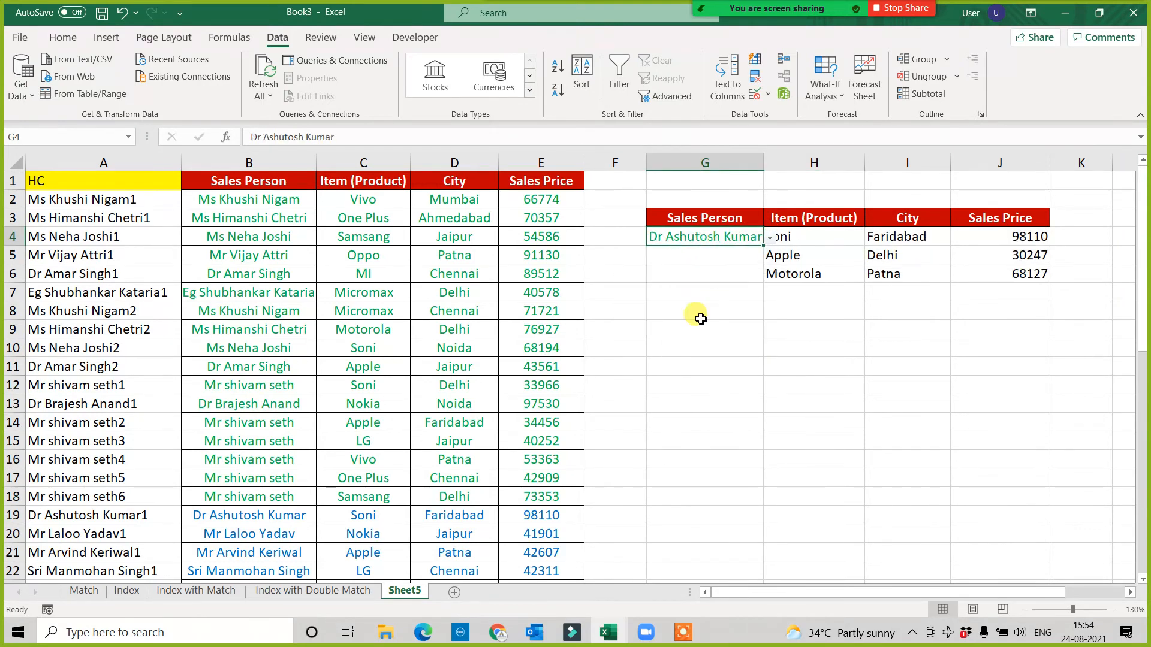
click(770, 238)
click(690, 344)
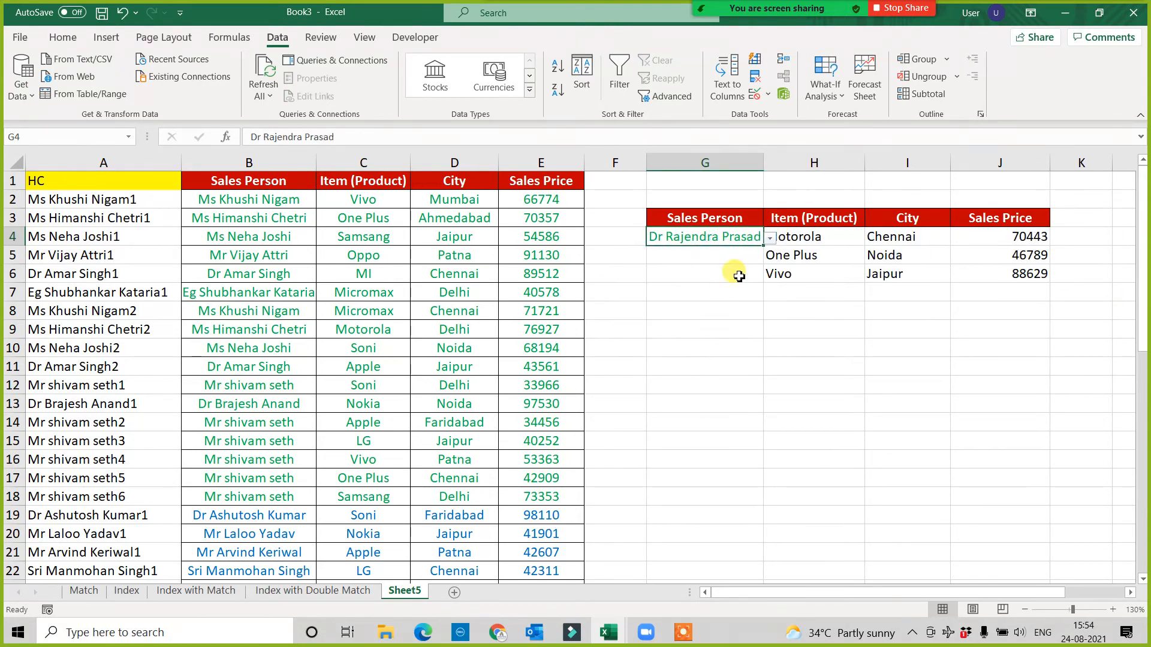
- Continue testing G4's list with the salespeople from N14, N17, N11 and N10 in turn
click(769, 238)
click(683, 305)
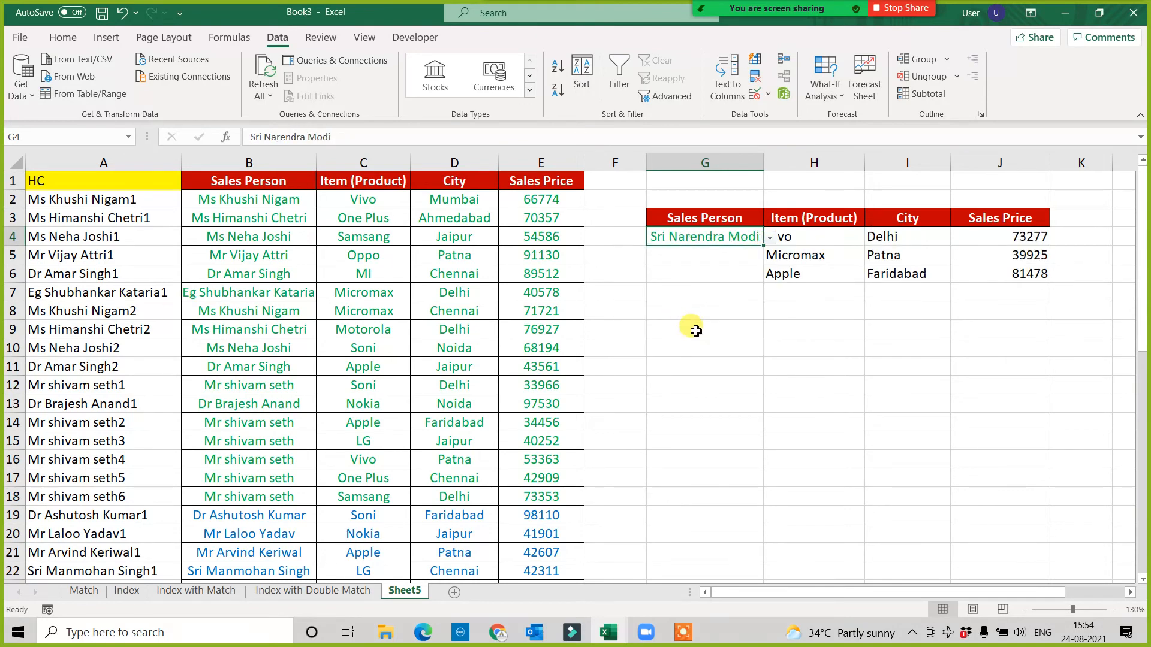
click(769, 238)
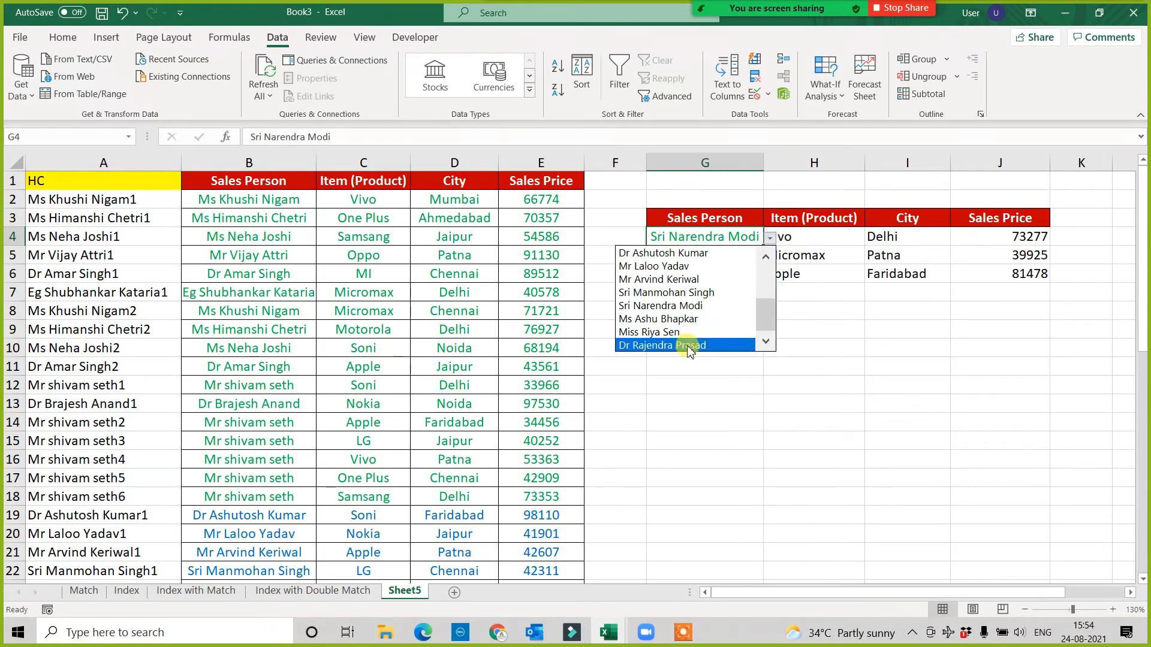
click(688, 344)
click(770, 238)
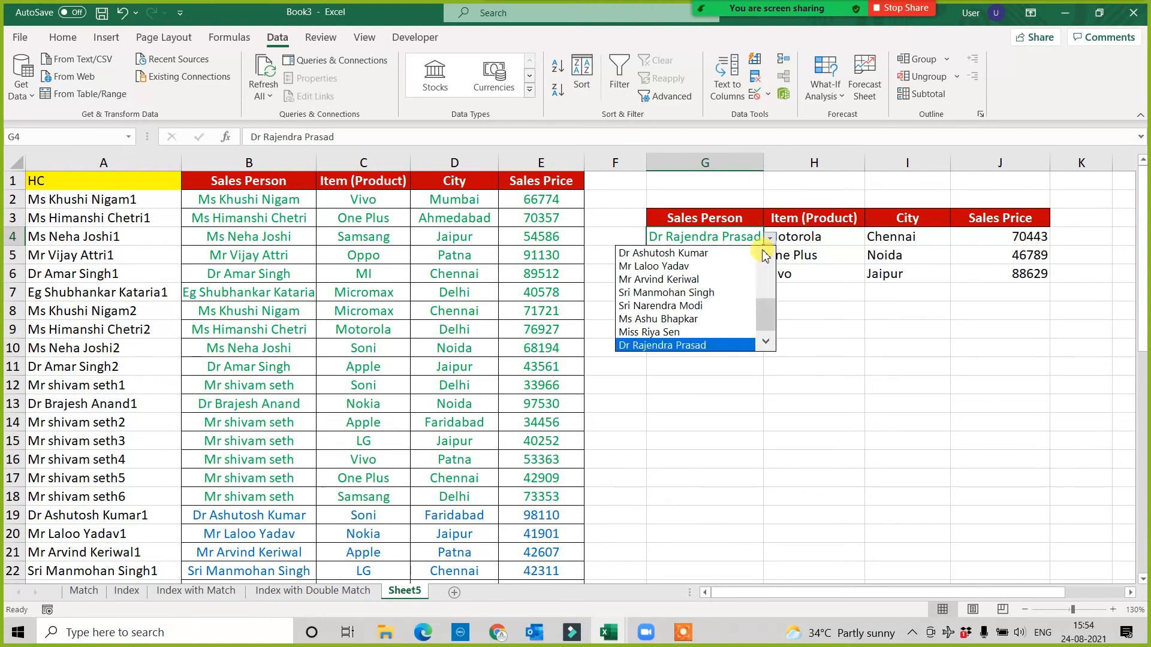
click(682, 266)
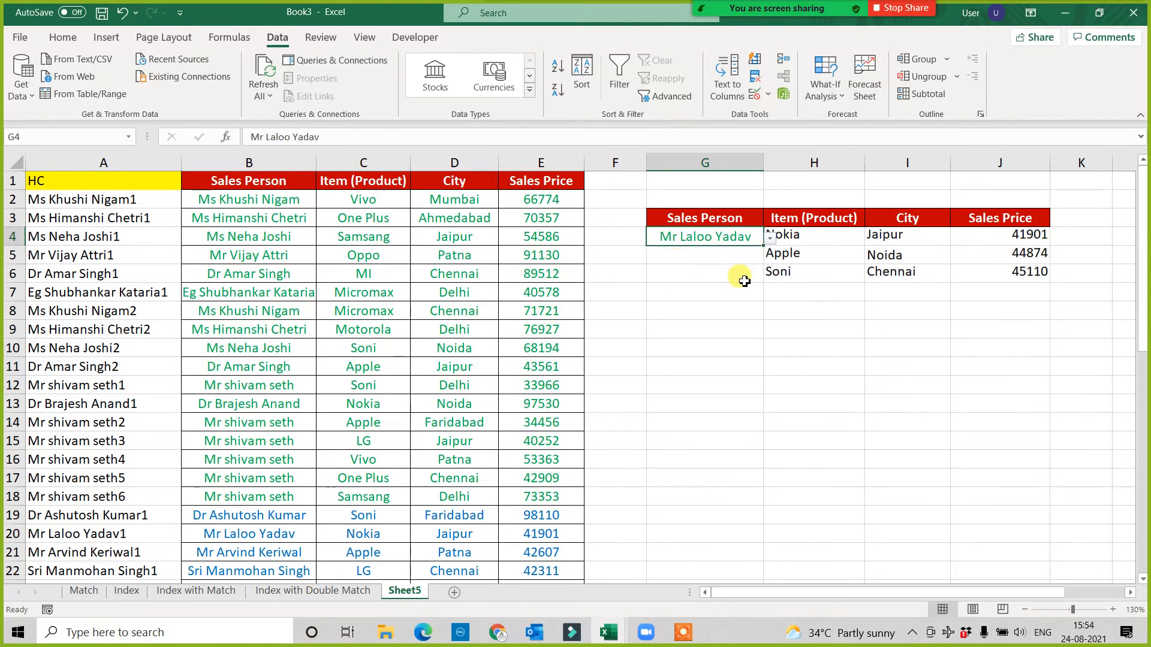
click(770, 238)
click(663, 253)
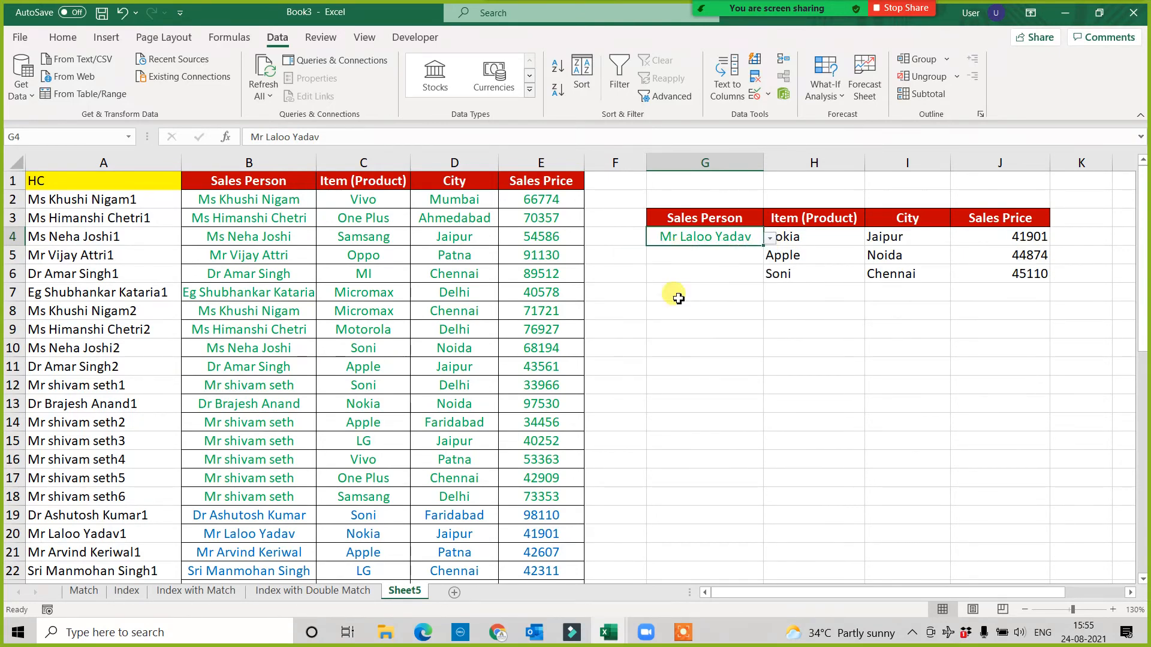
- Widen column G so the salesperson's full name fits in the results table
click(695, 435)
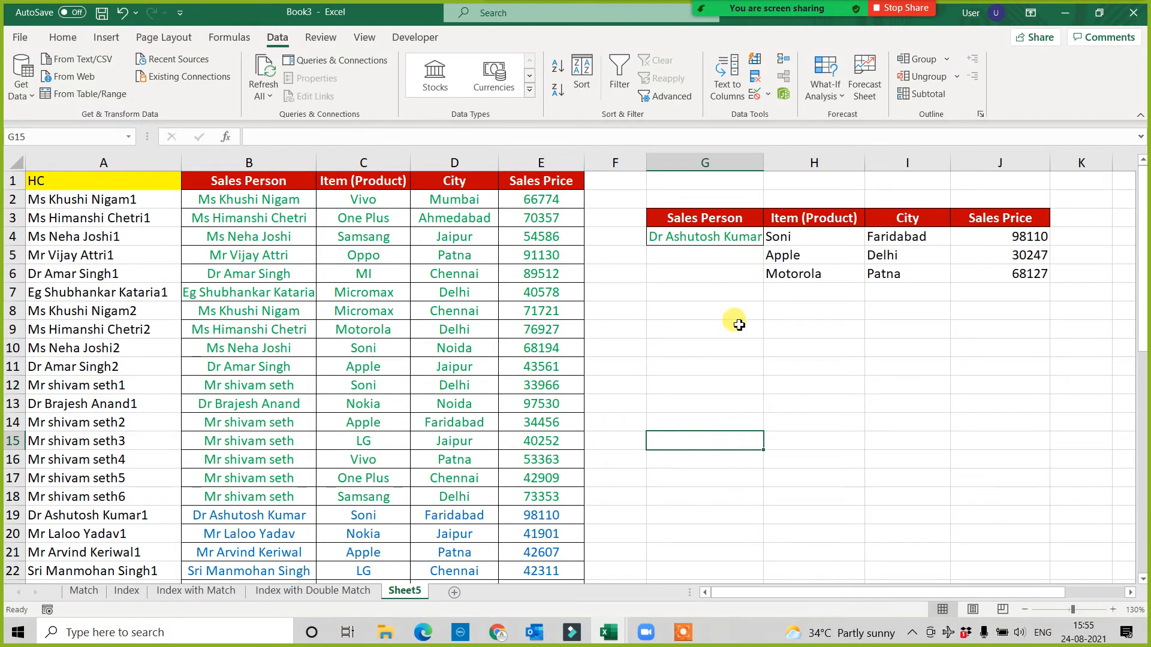
drag(763, 163, 793, 167)
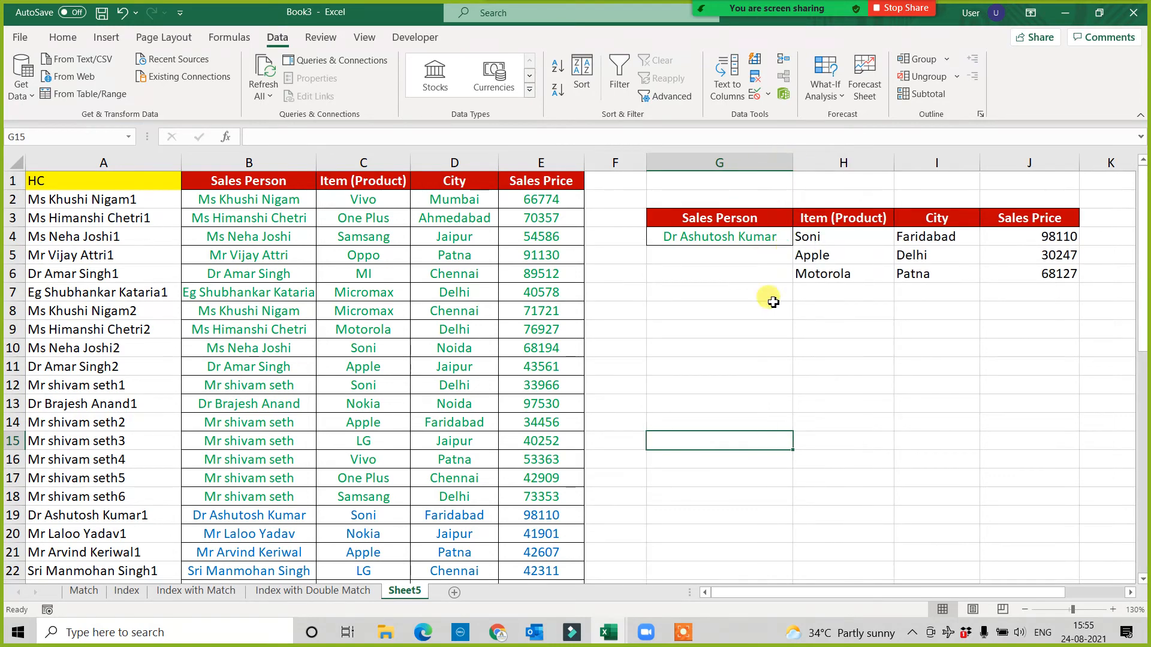
click(736, 404)
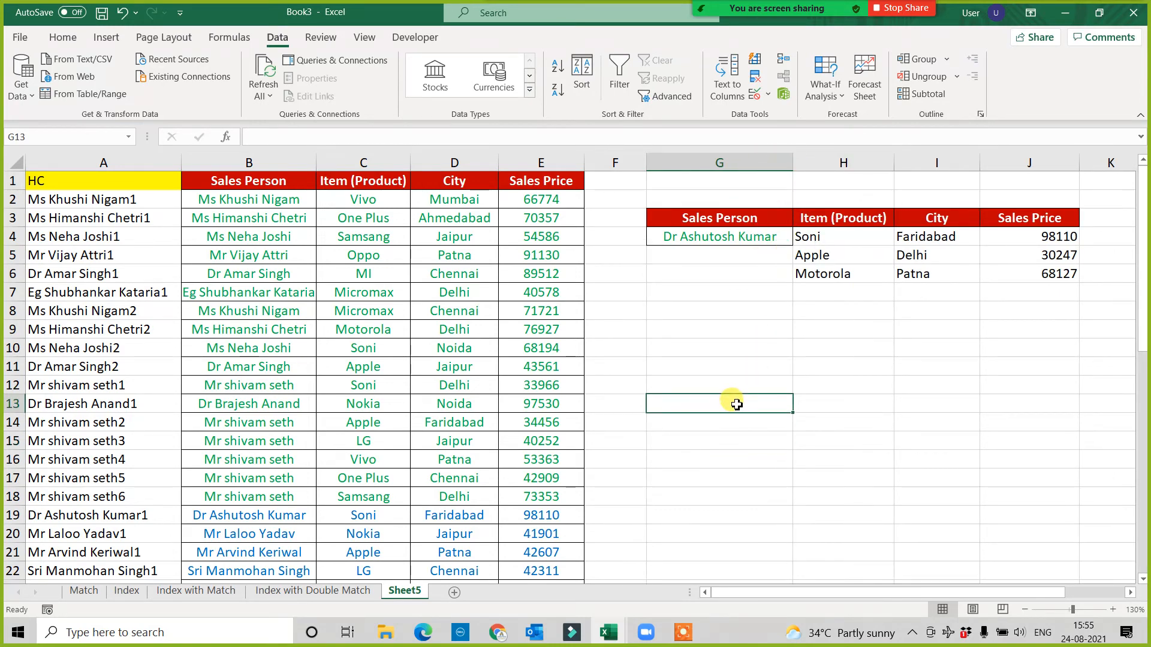
- Rename the Sheet5 worksheet as "Dup Data VL"
double_click(405, 591)
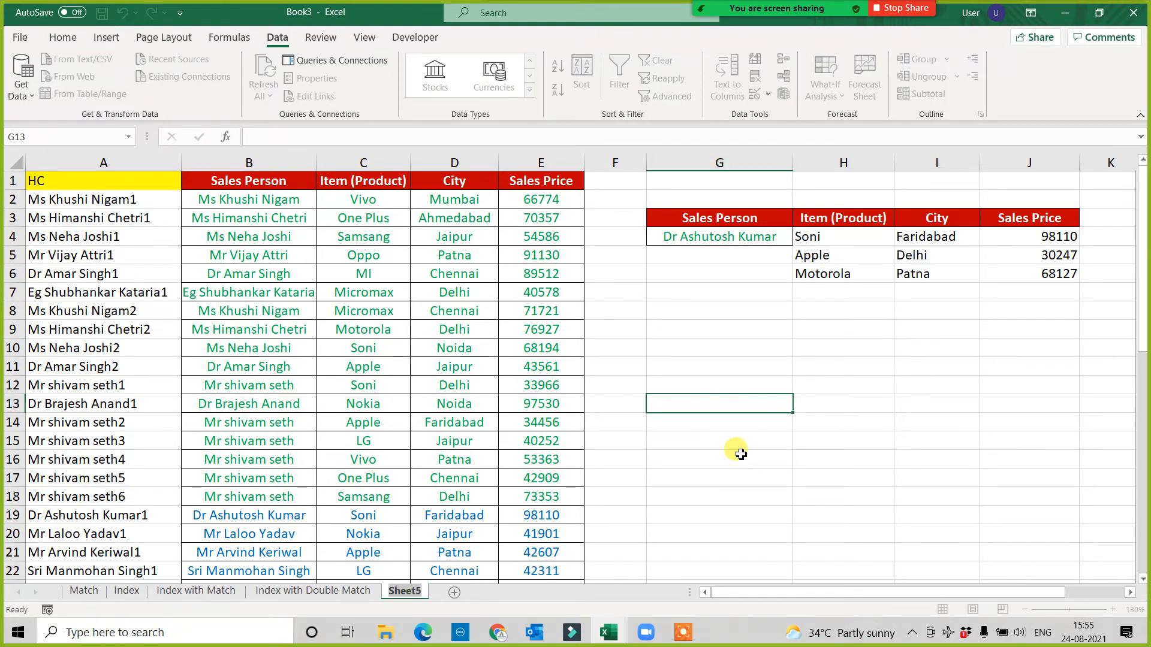
text(Dup Data)
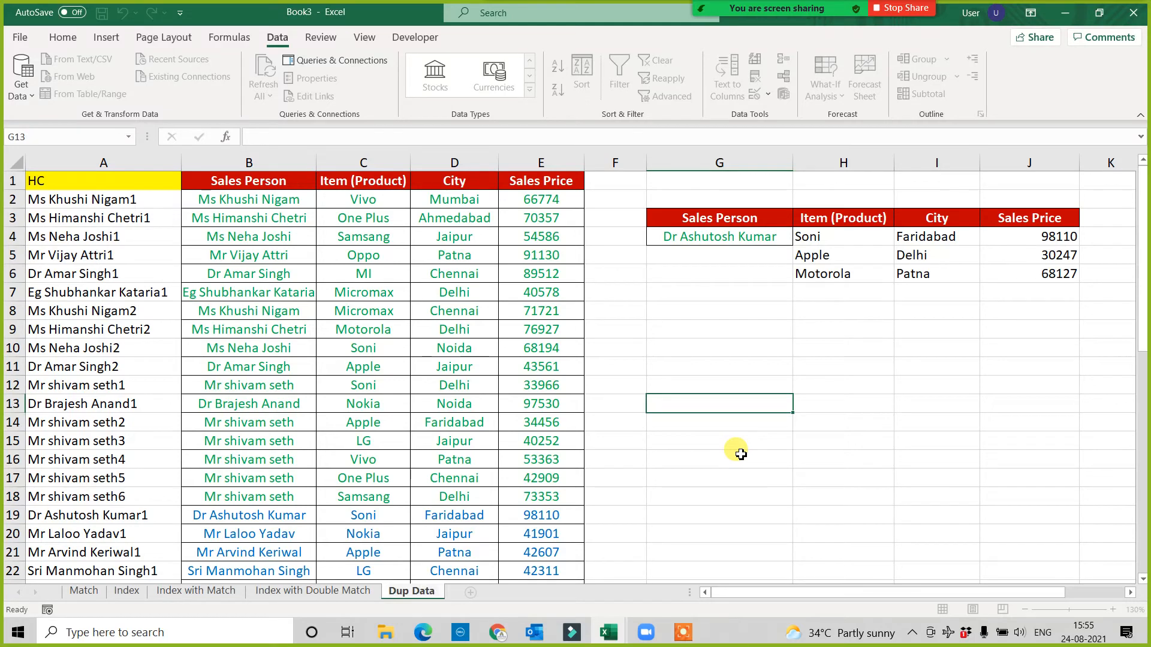
text( VL)
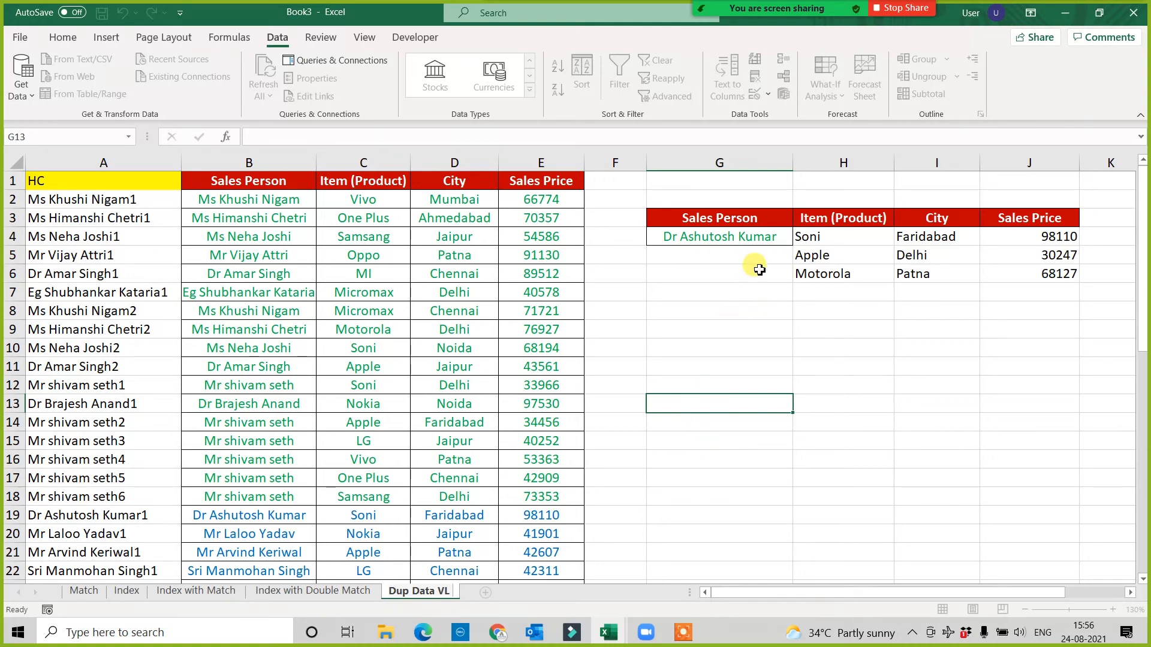
- Choose the salesperson listed in N14 from G4's drop-down list and inspect the helper formula in A2
click(779, 236)
click(799, 238)
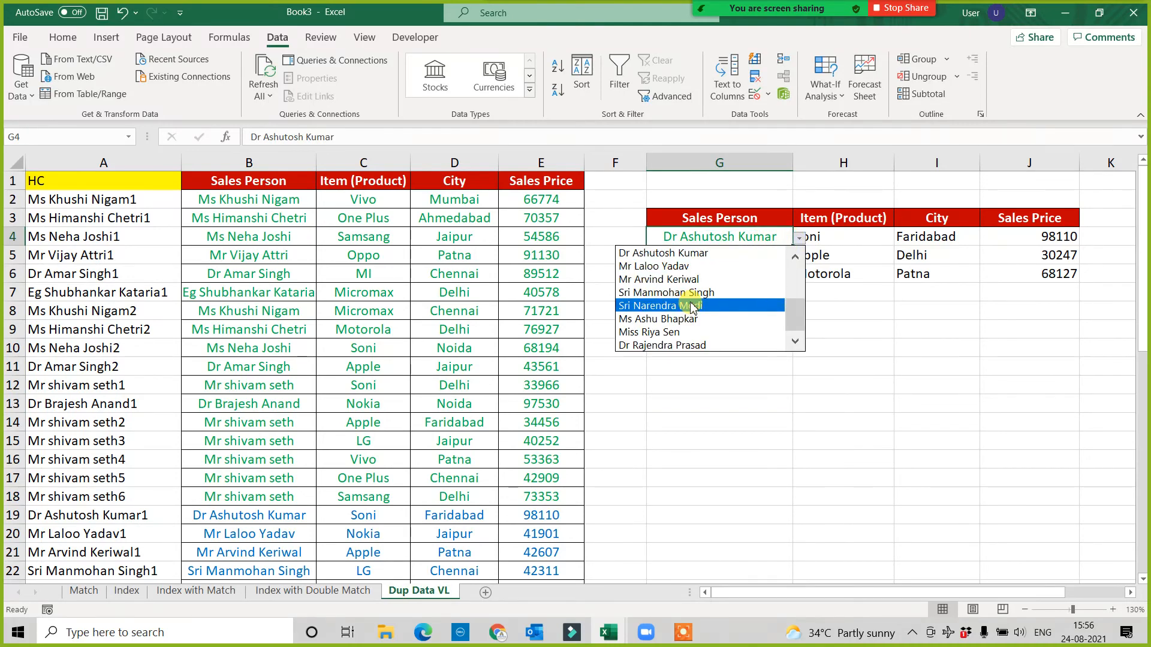
click(695, 304)
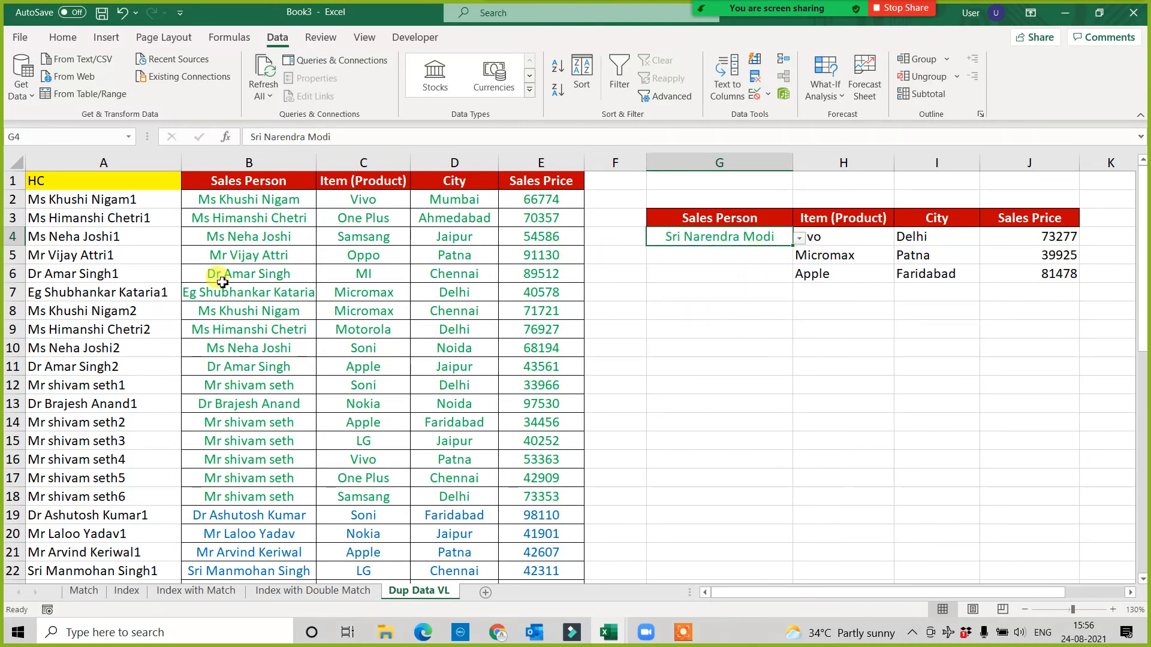
click(87, 202)
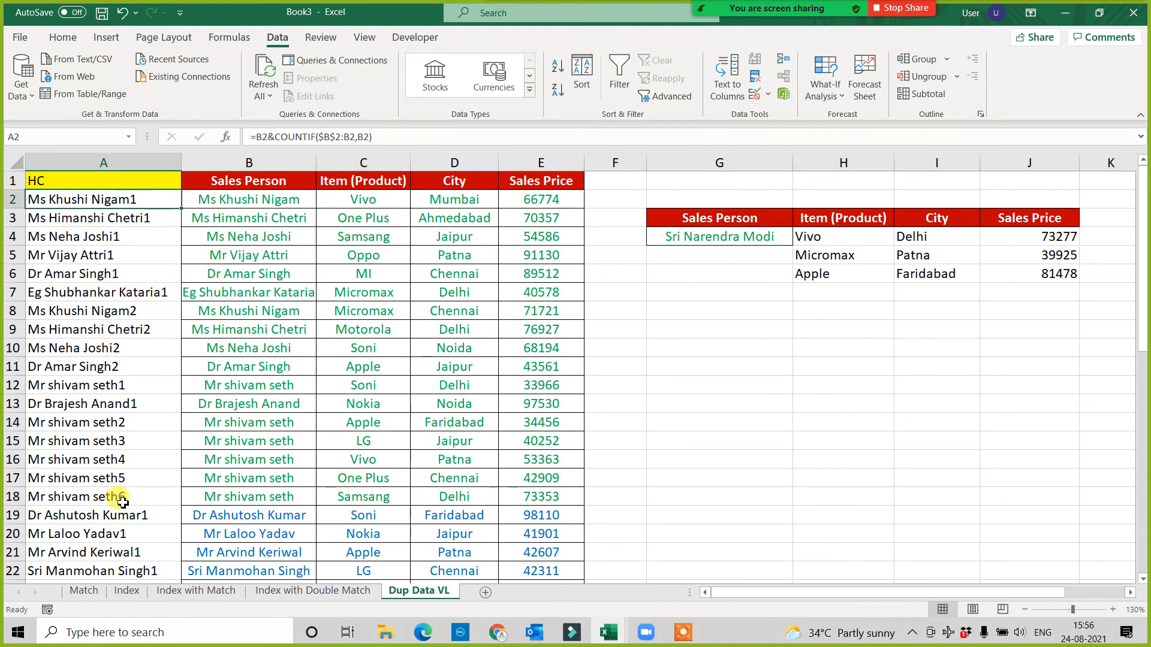
- Inspect the lookup formulas in H4 and in the blank result cell H8
click(832, 235)
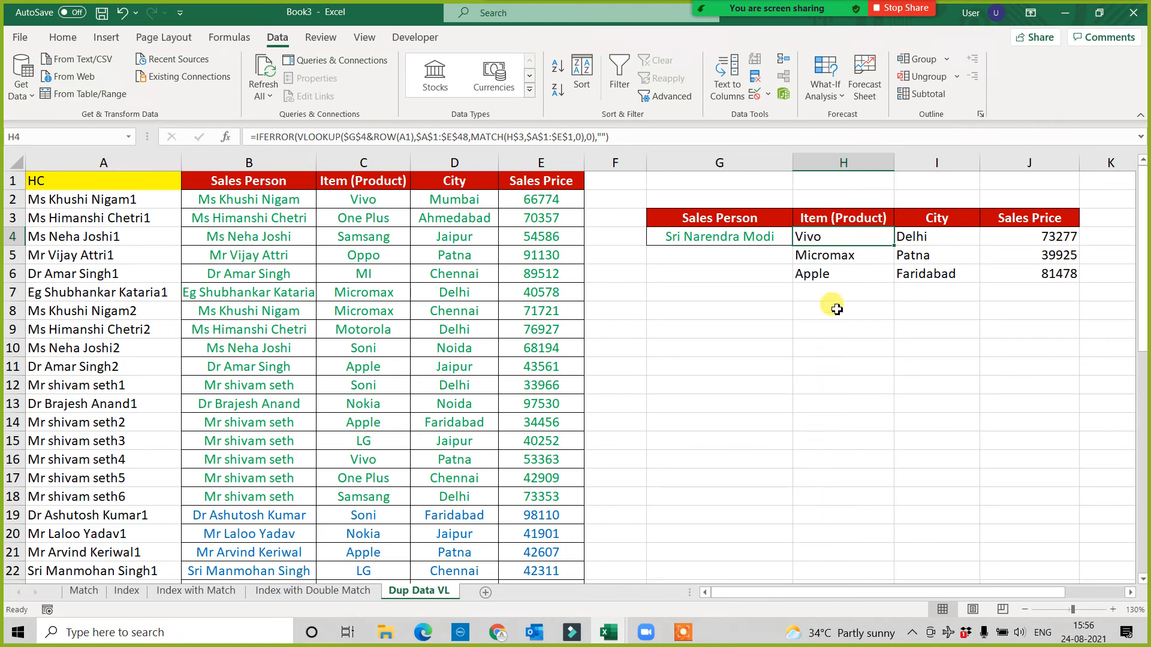
click(836, 306)
scroll(863, 468, down, 20)
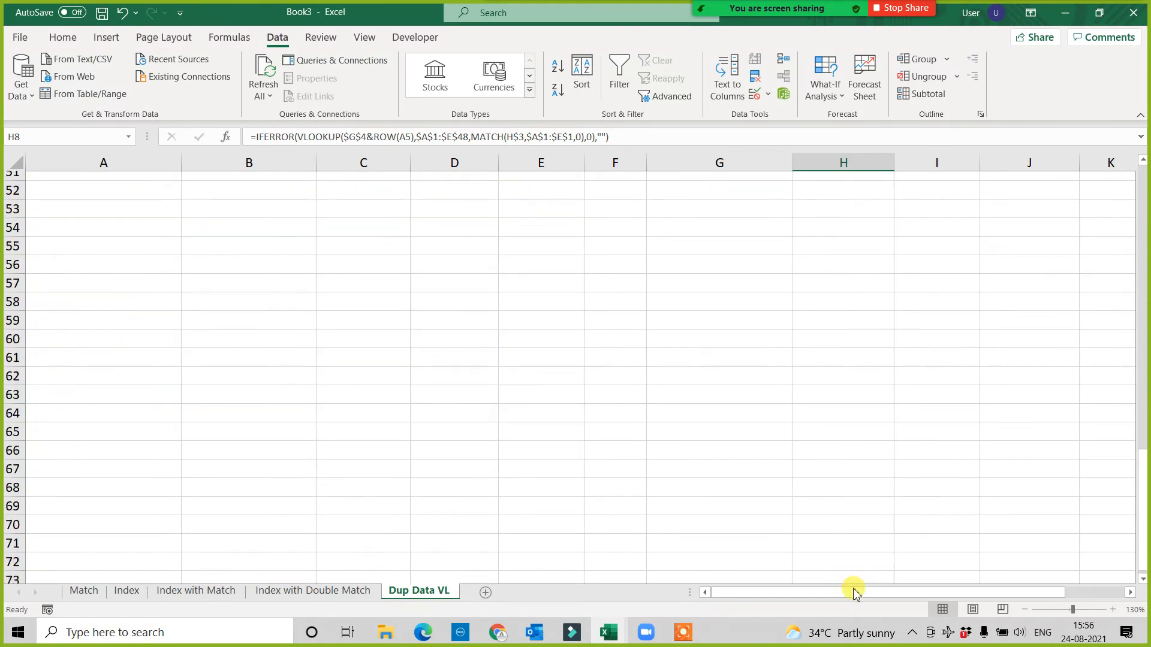
scroll(815, 511, up, 8)
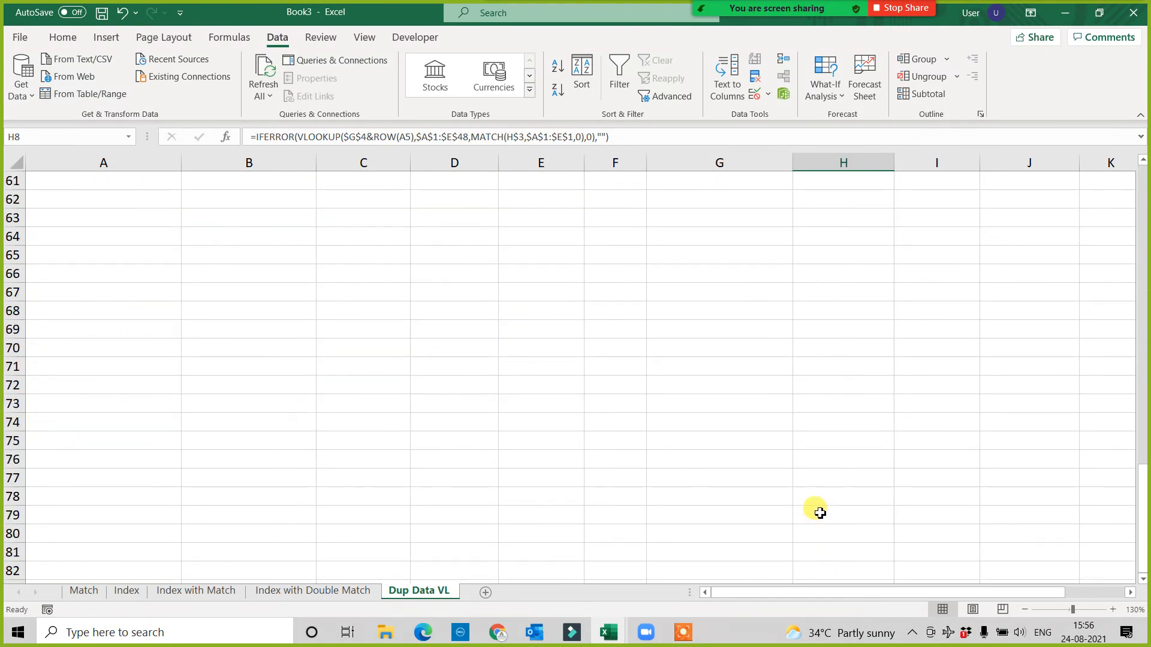
scroll(806, 488, up, 14)
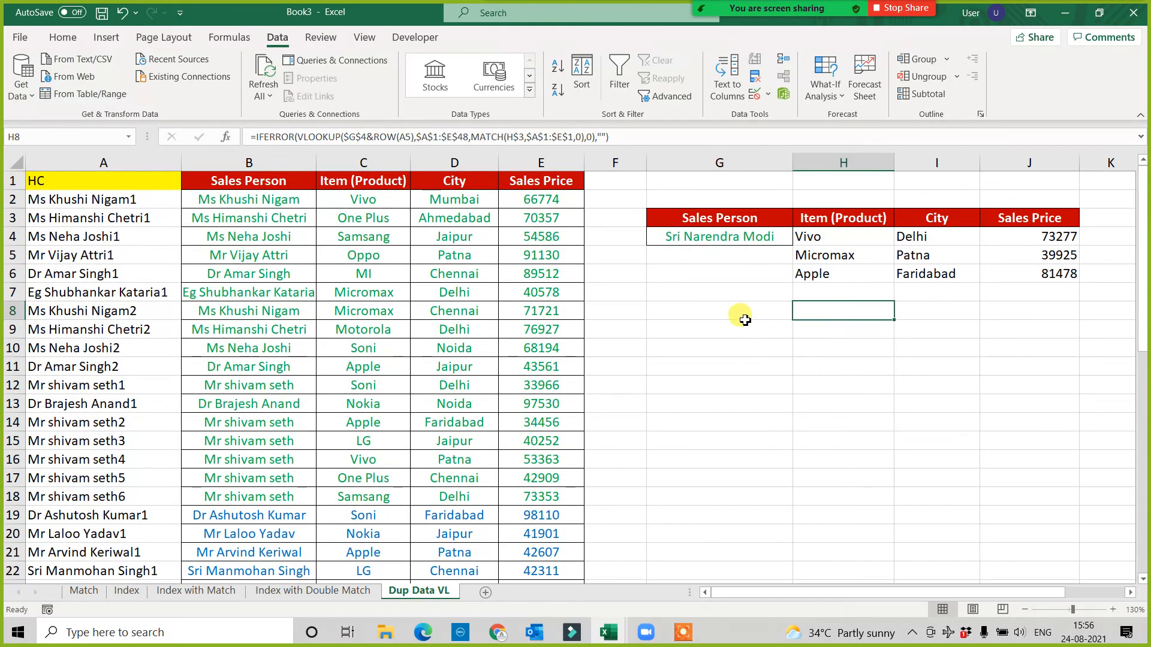
drag(735, 308, 1107, 570)
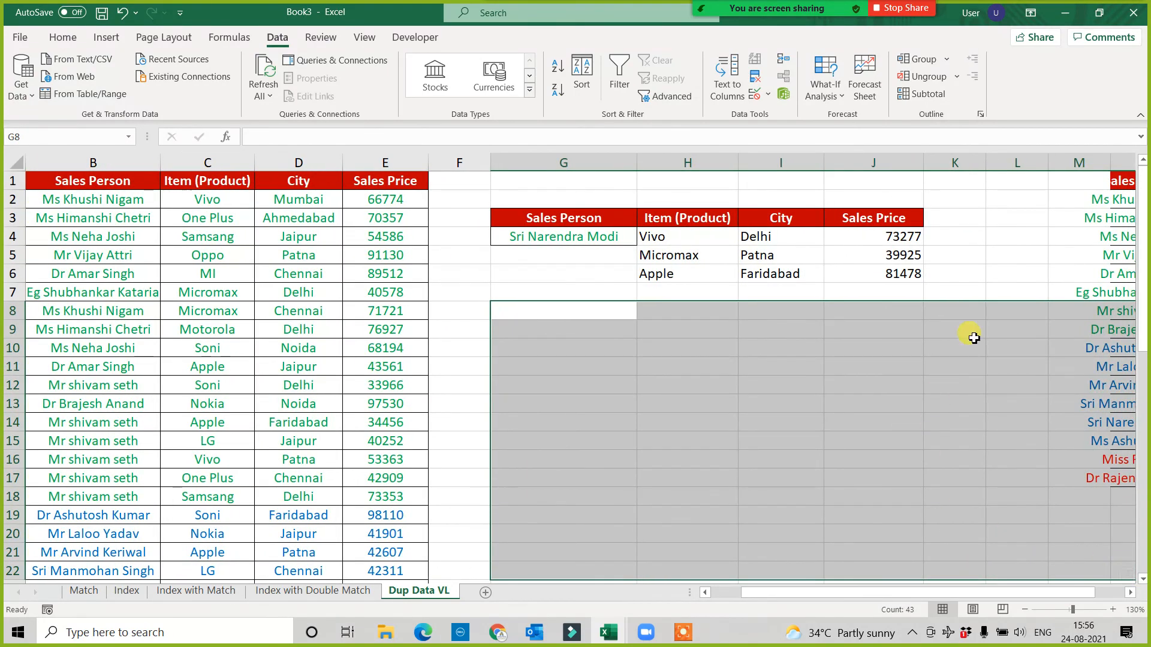
click(997, 213)
click(662, 294)
click(668, 367)
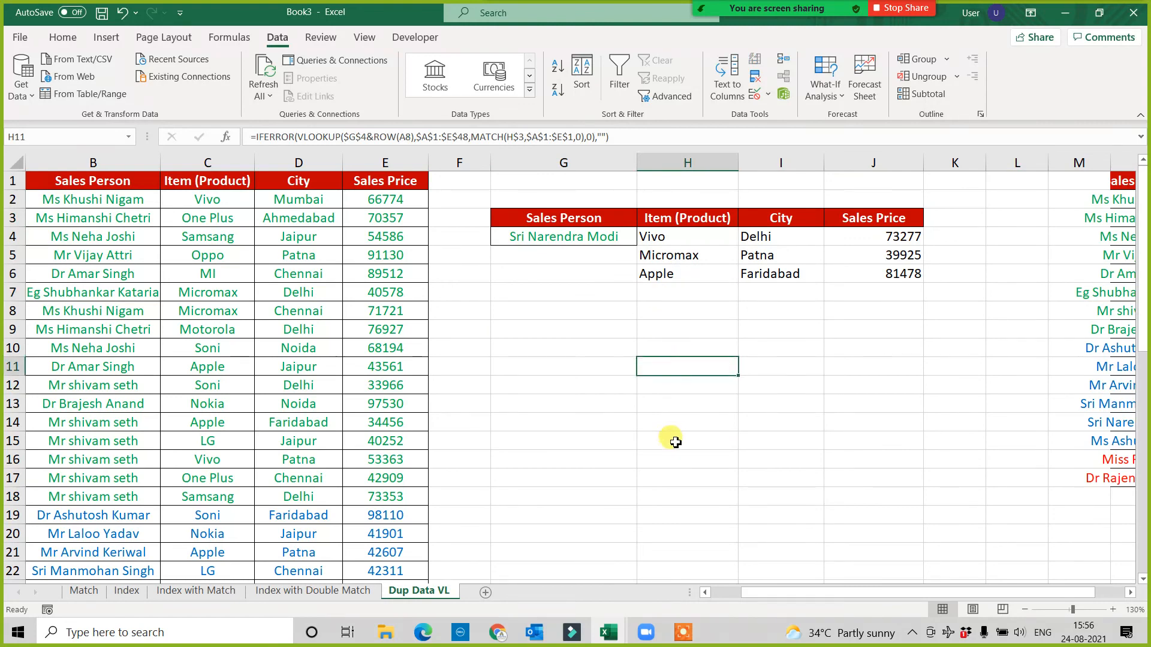
click(673, 442)
click(777, 498)
drag(871, 435, 872, 425)
click(877, 330)
click(891, 291)
click(1020, 235)
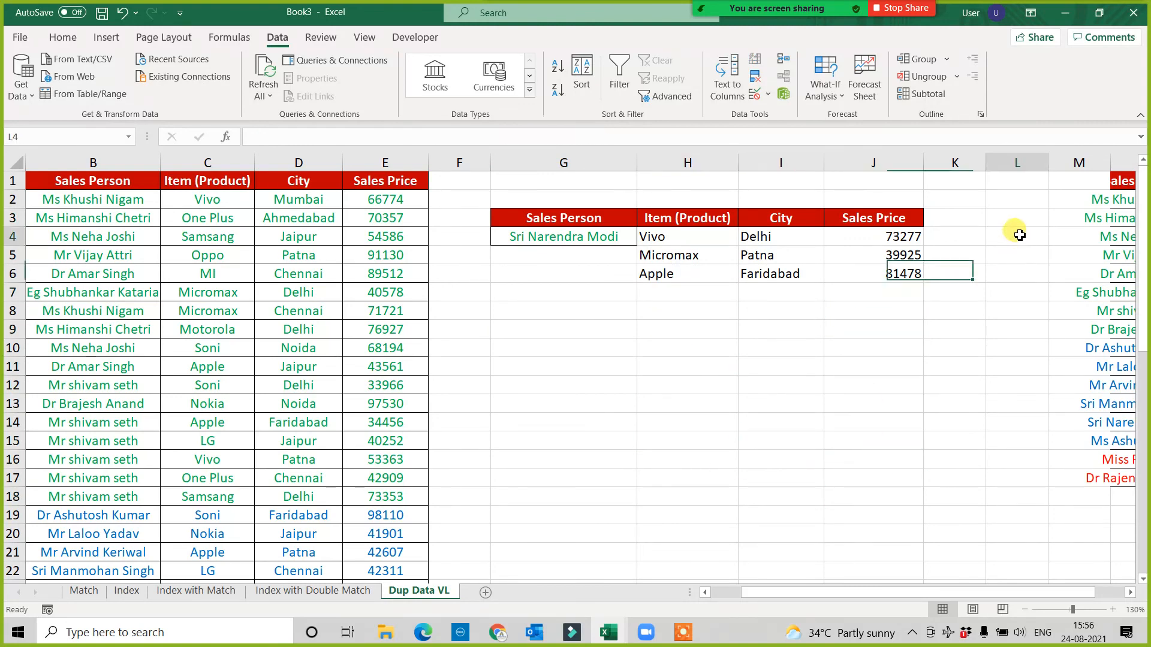
click(656, 235)
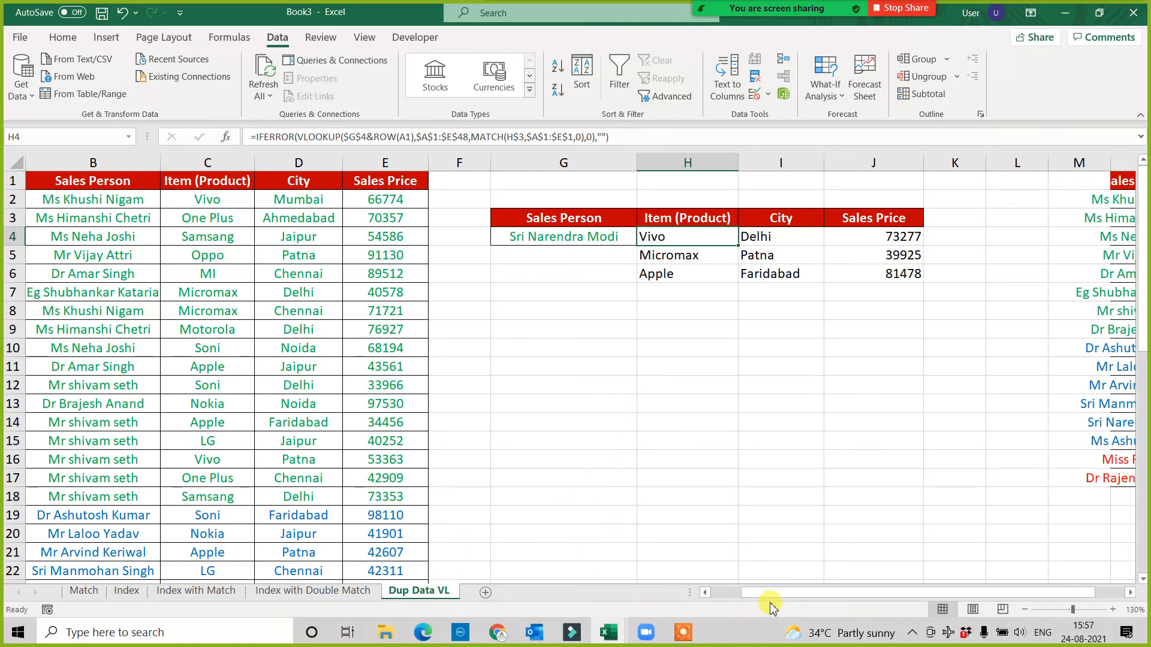
drag(748, 595, 727, 592)
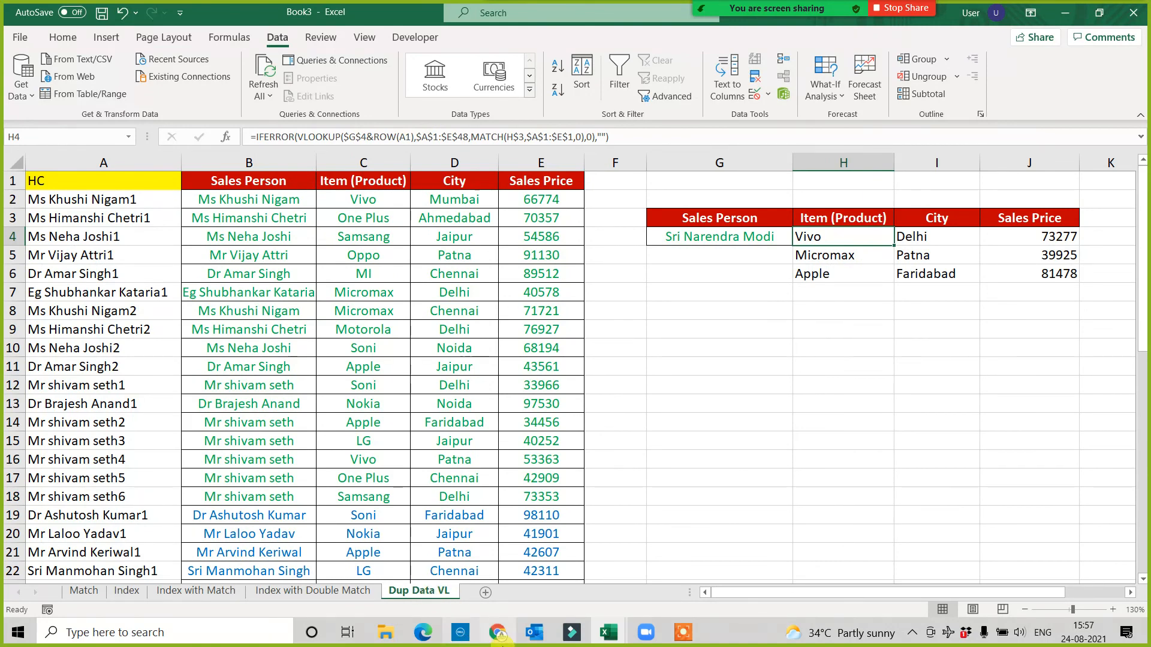
click(683, 632)
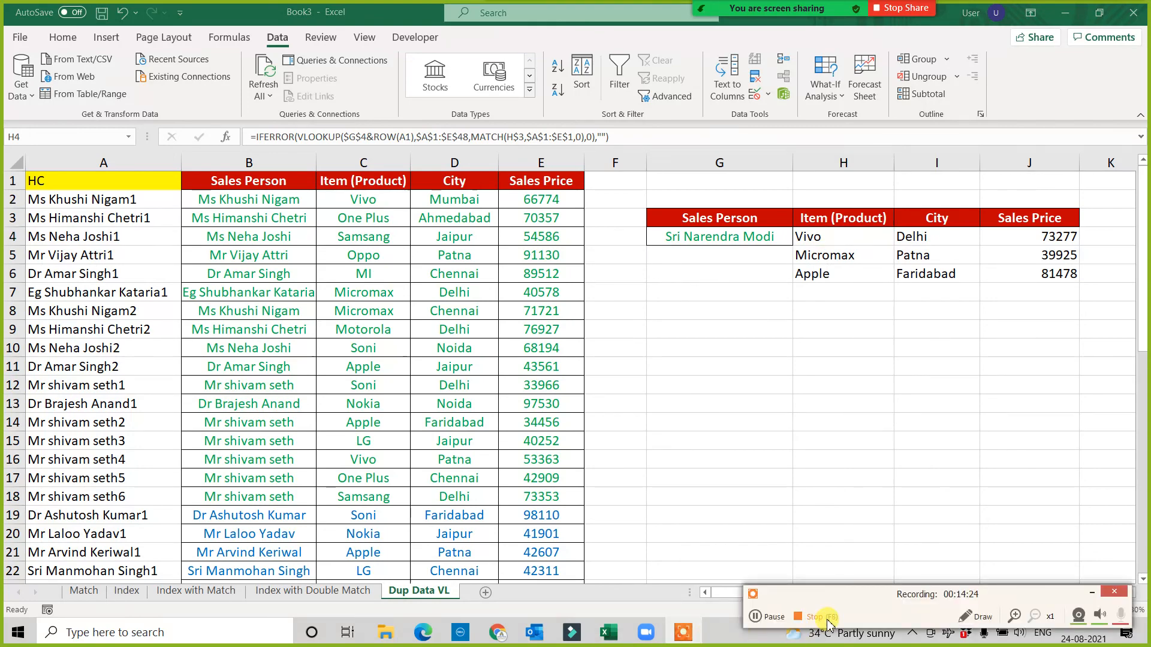